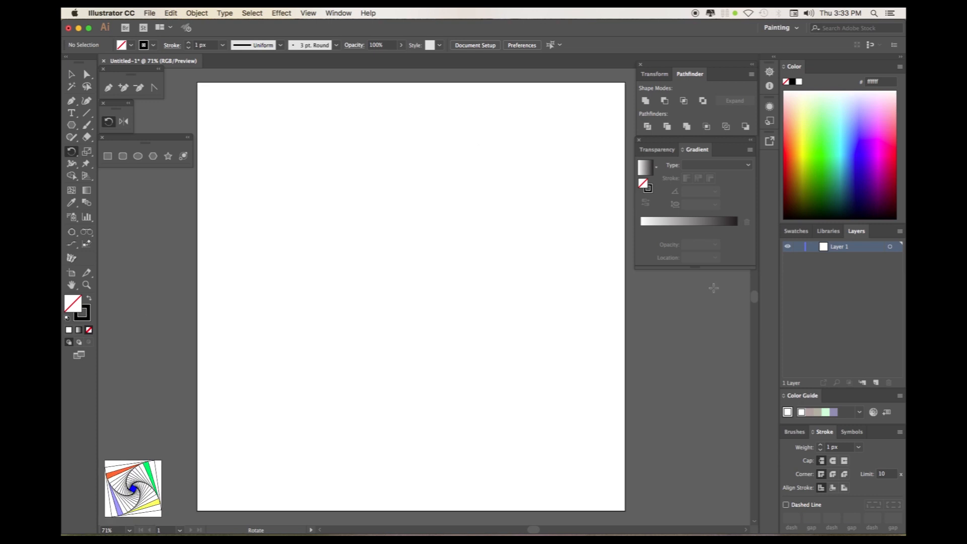
Add a new layer above Layer 1 and name it Guidelines.
click(876, 383)
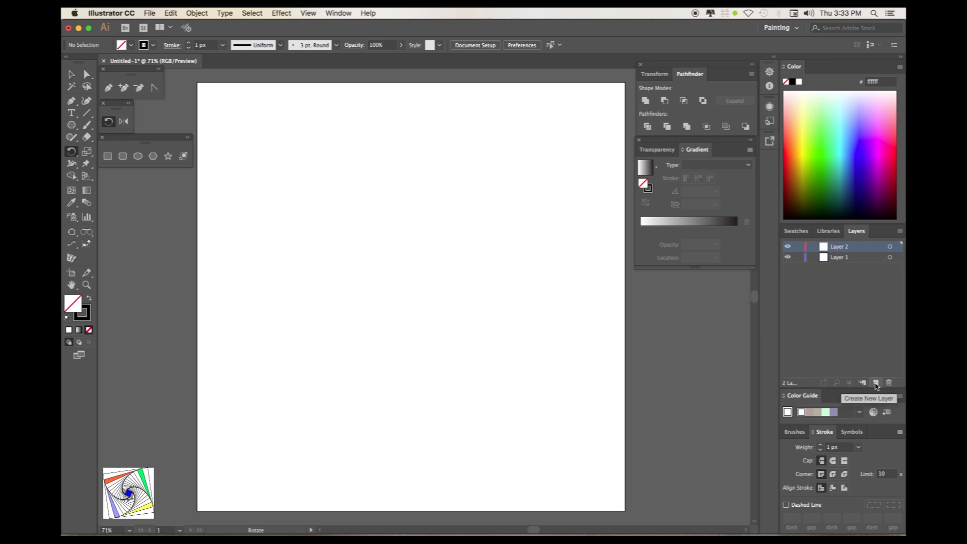
double_click(840, 246)
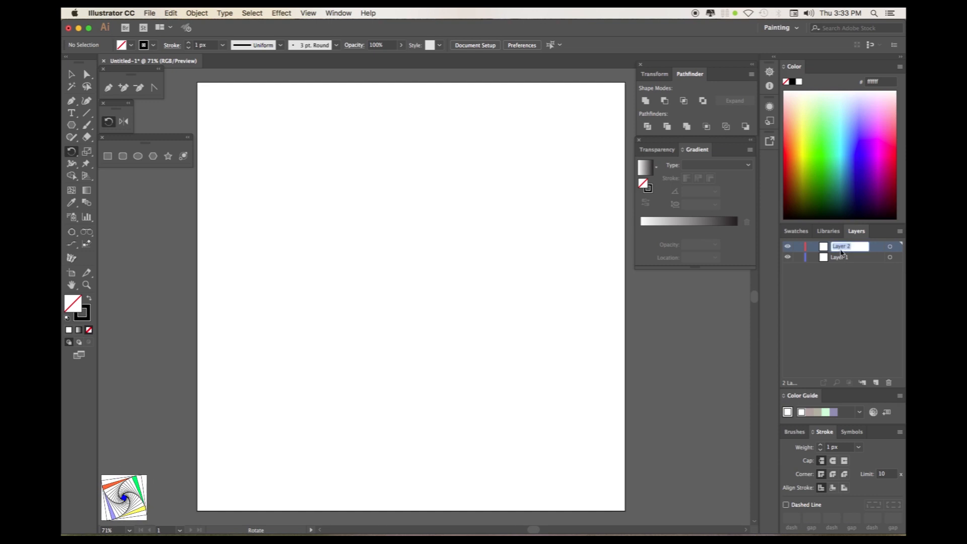
text(Guidelines)
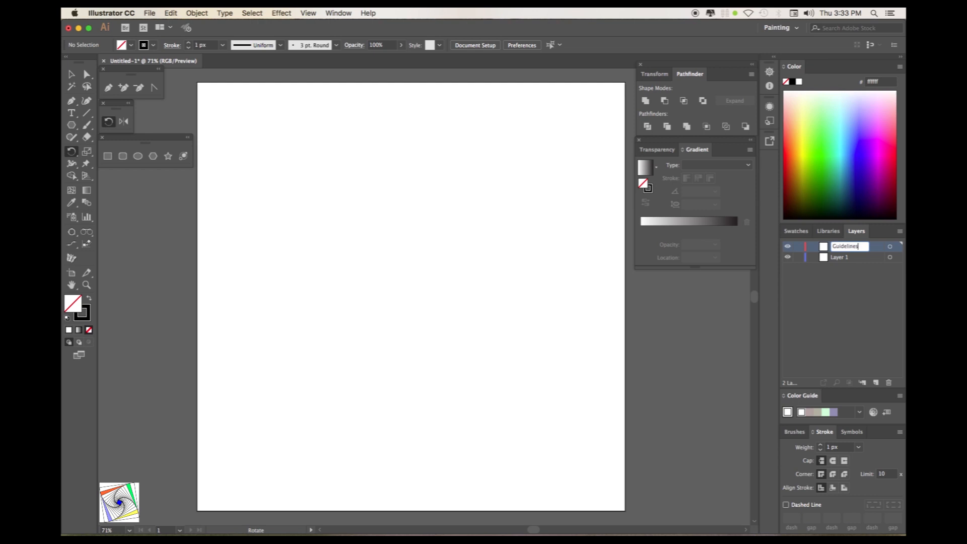
key(Return)
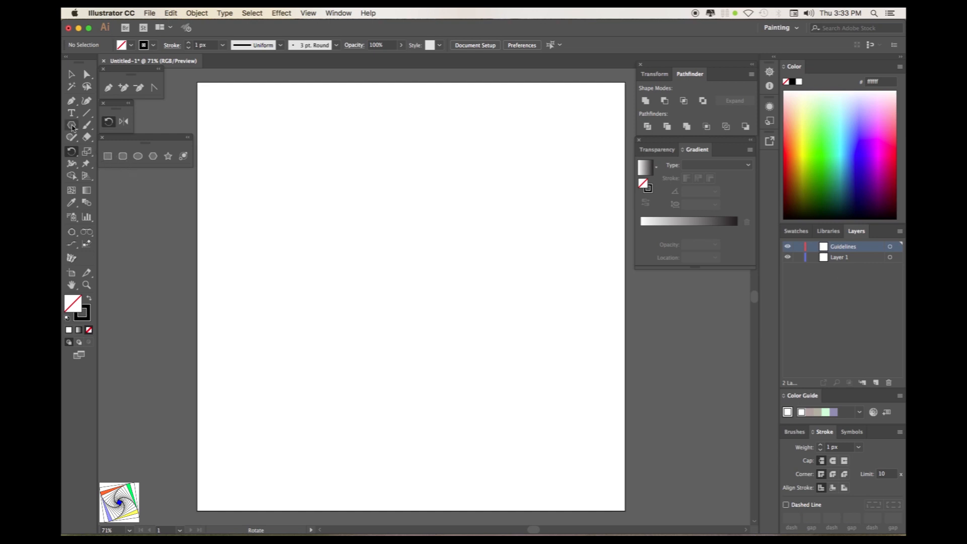
Draw a hexagon with a 300 px radius and 6 sides near the middle of the artboard.
click(153, 156)
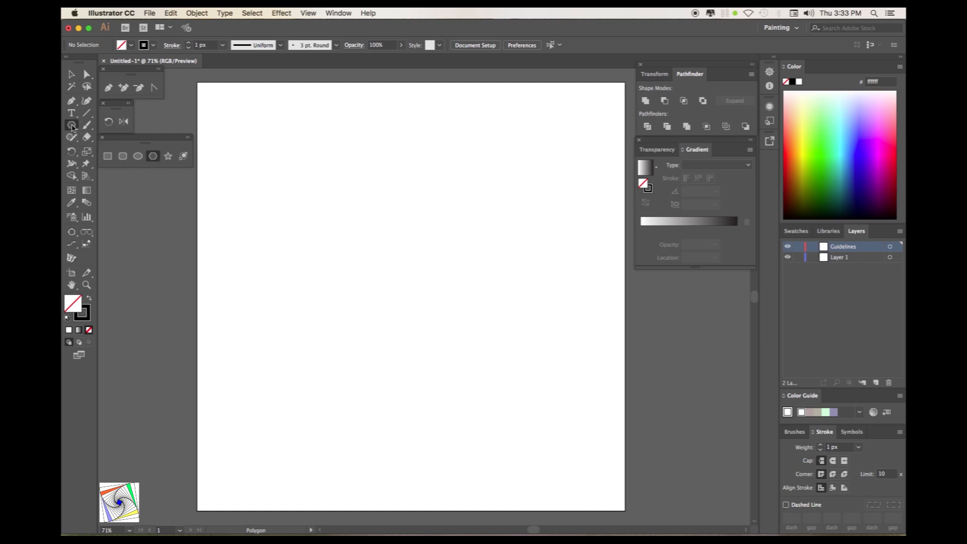
click(394, 274)
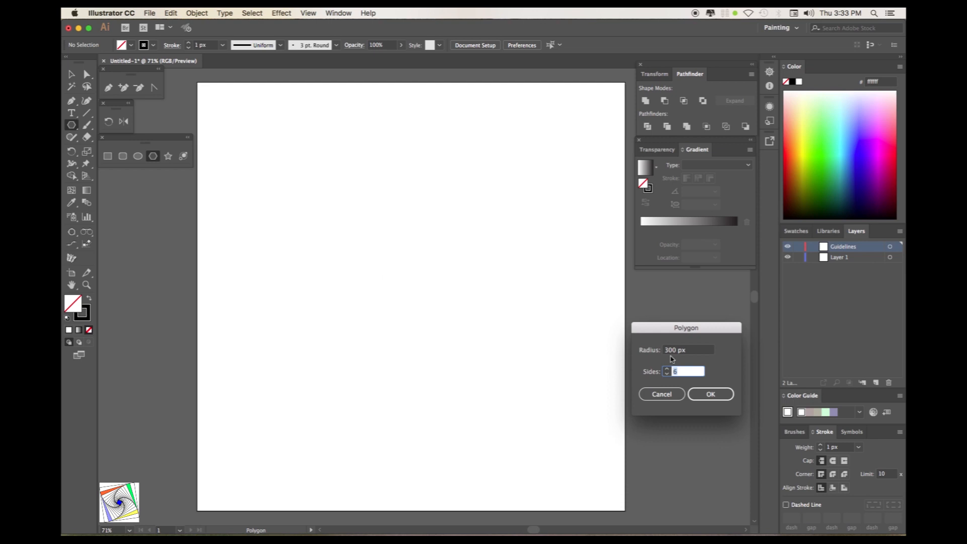
click(711, 395)
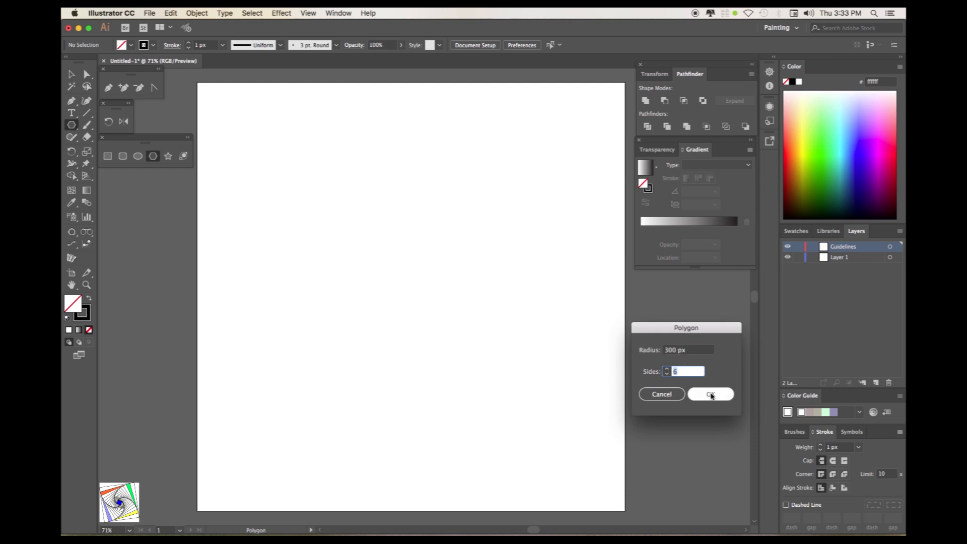
click(711, 396)
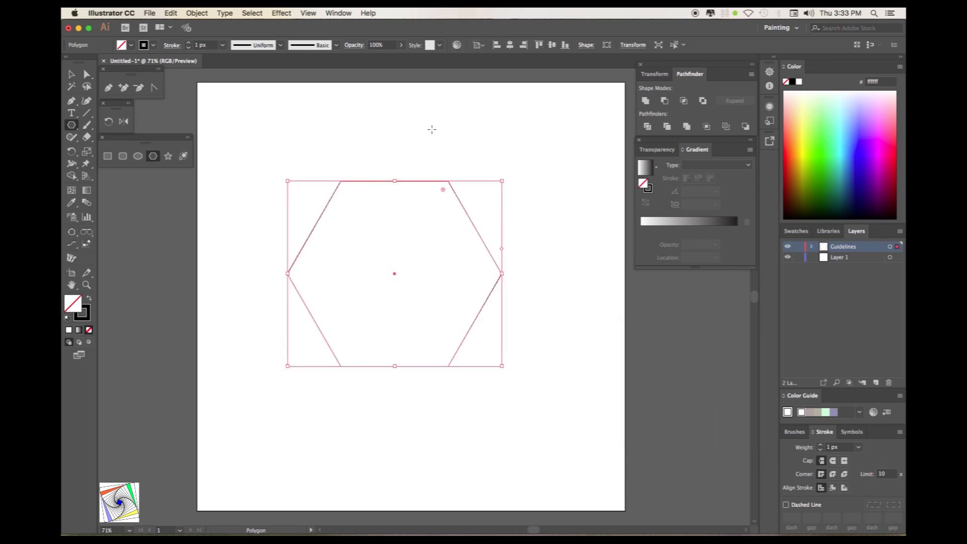
Align the hexagon to the artboard's vertical center.
click(339, 13)
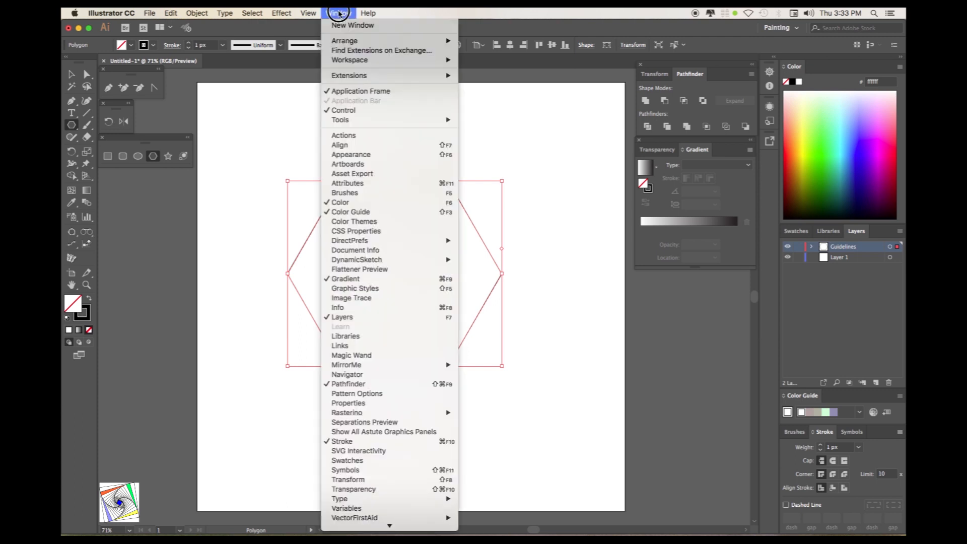
click(357, 146)
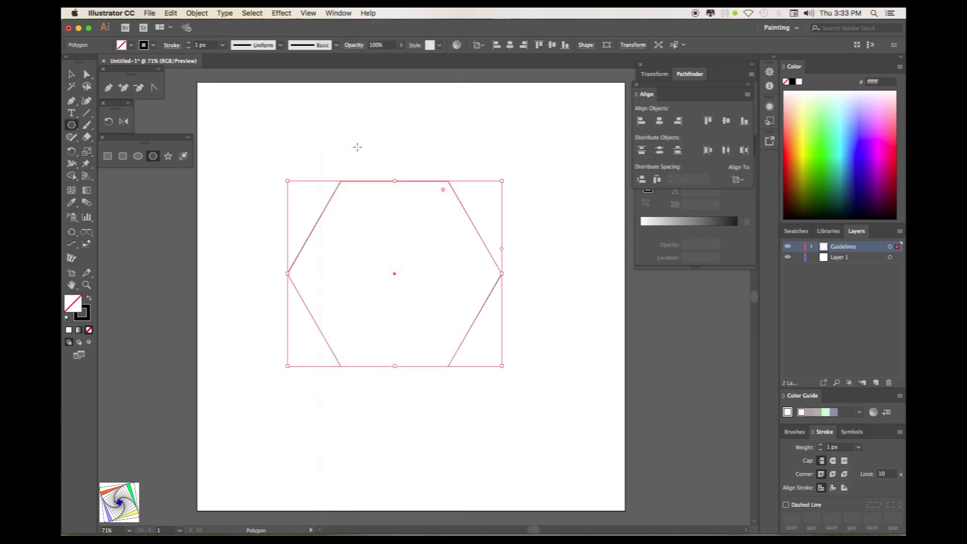
click(737, 179)
click(767, 215)
click(740, 180)
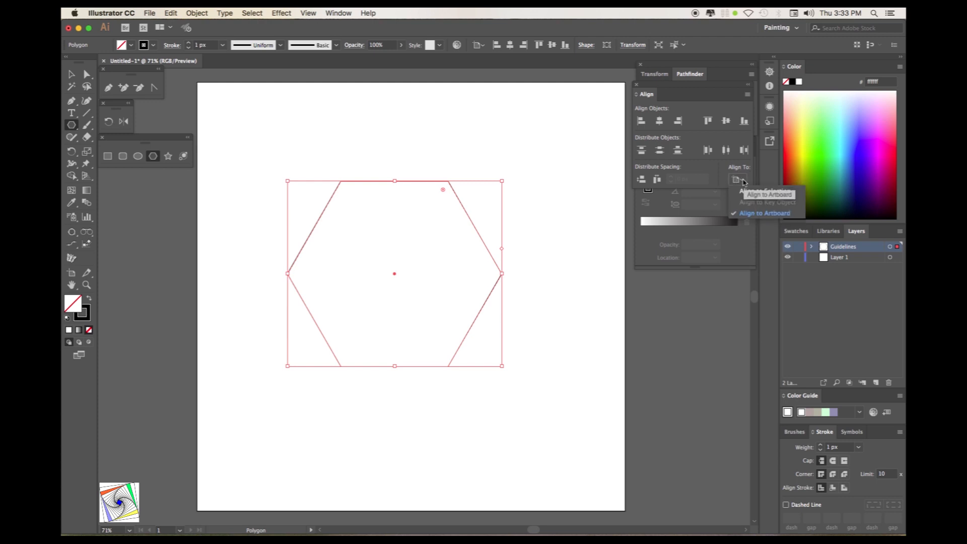
click(661, 123)
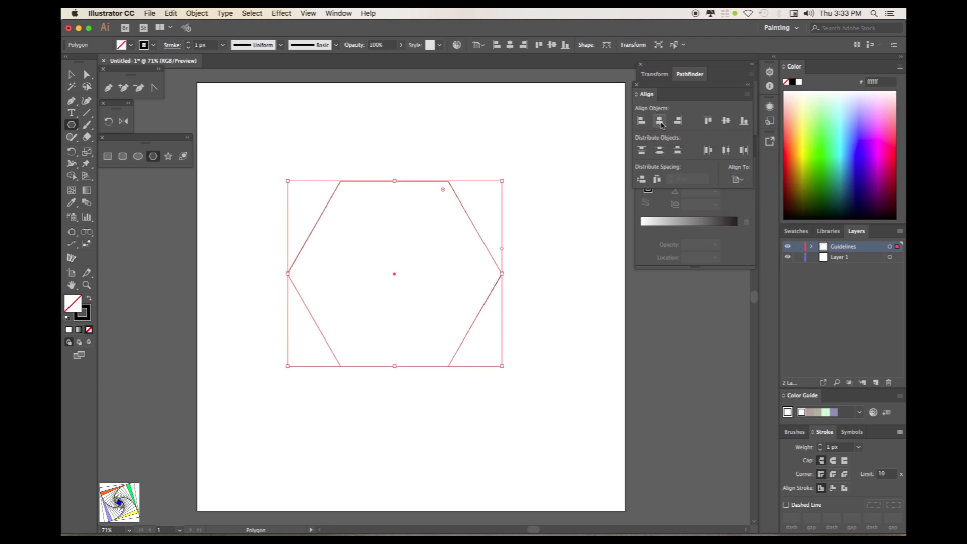
click(726, 121)
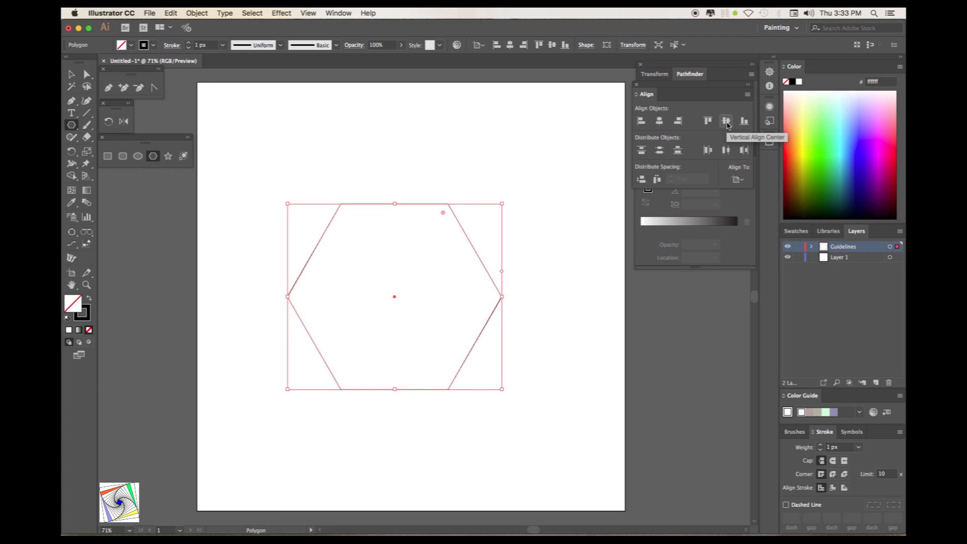
click(637, 85)
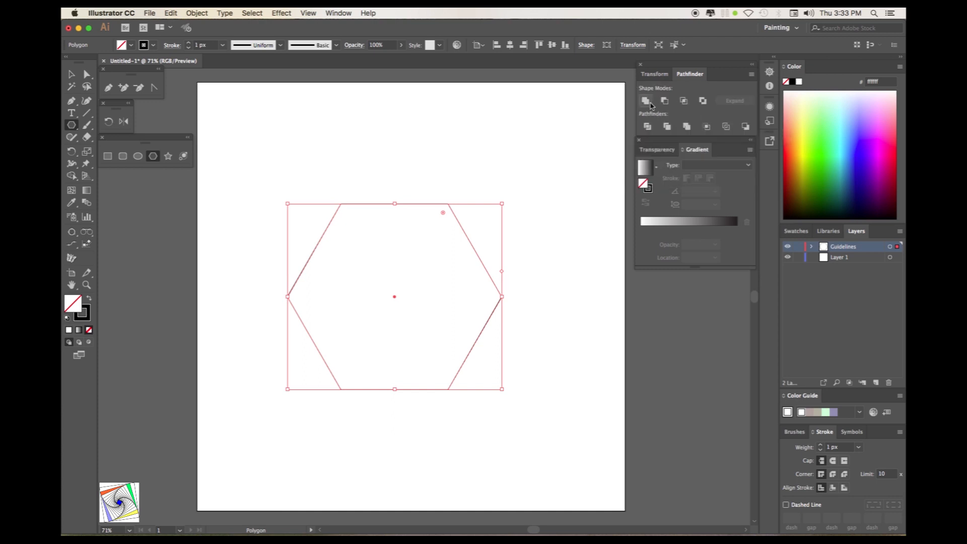
Rotate the hexagon 90° so that it stands on a corner.
click(195, 14)
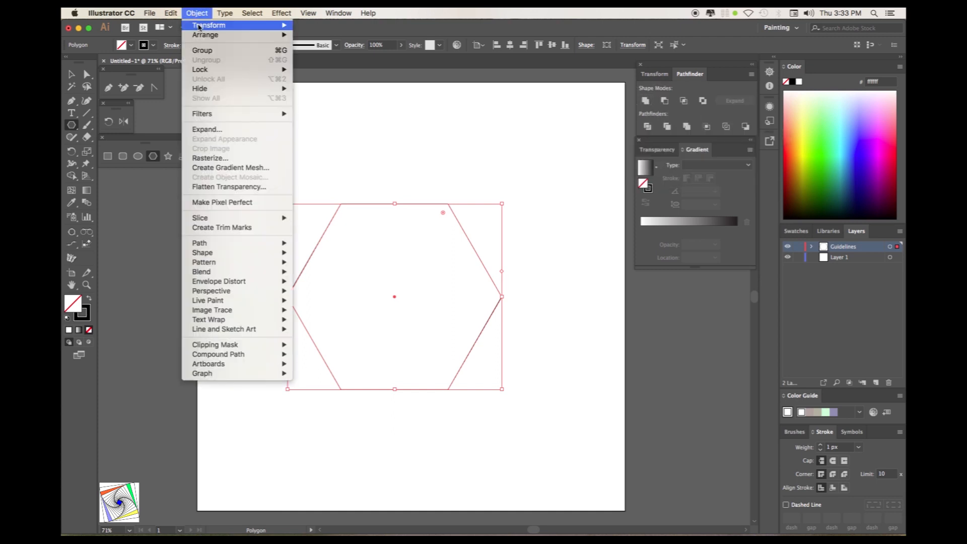
mouse_move(201, 26)
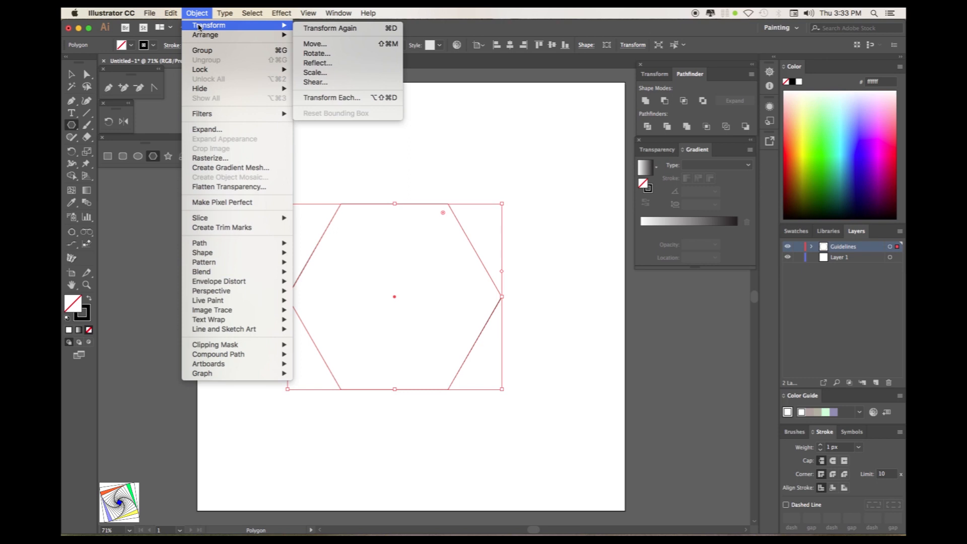
click(321, 54)
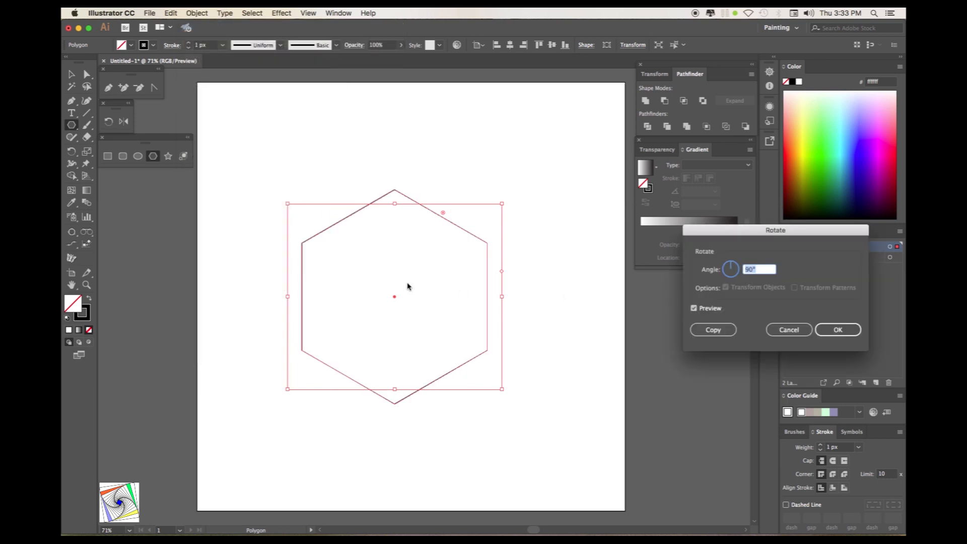
click(831, 334)
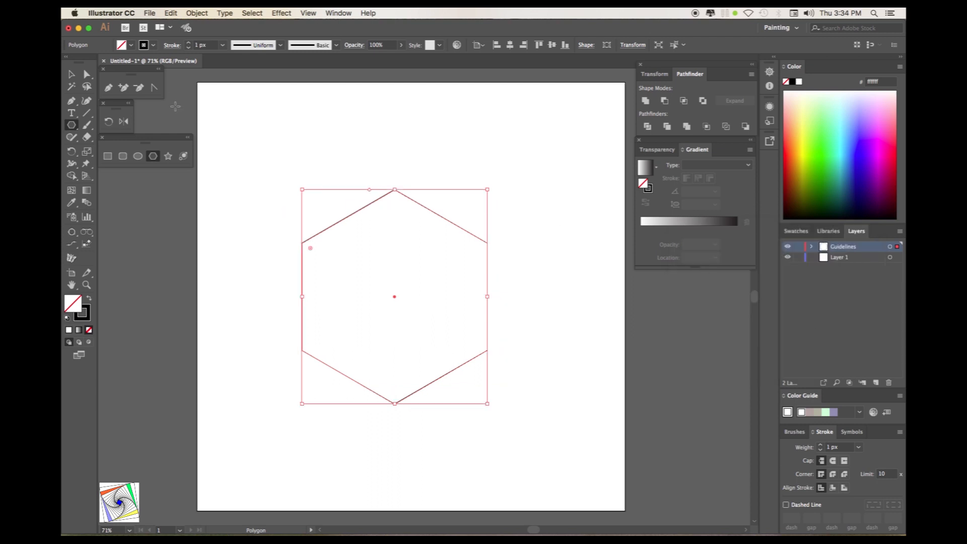
Deselect the hexagon and lock its polygon object within the Guidelines layer.
click(71, 74)
click(238, 136)
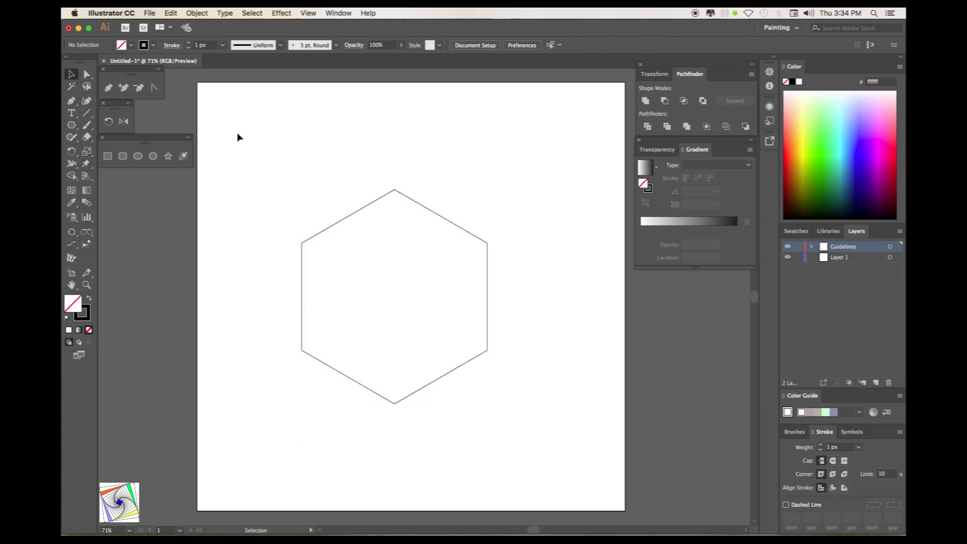
click(811, 247)
click(799, 258)
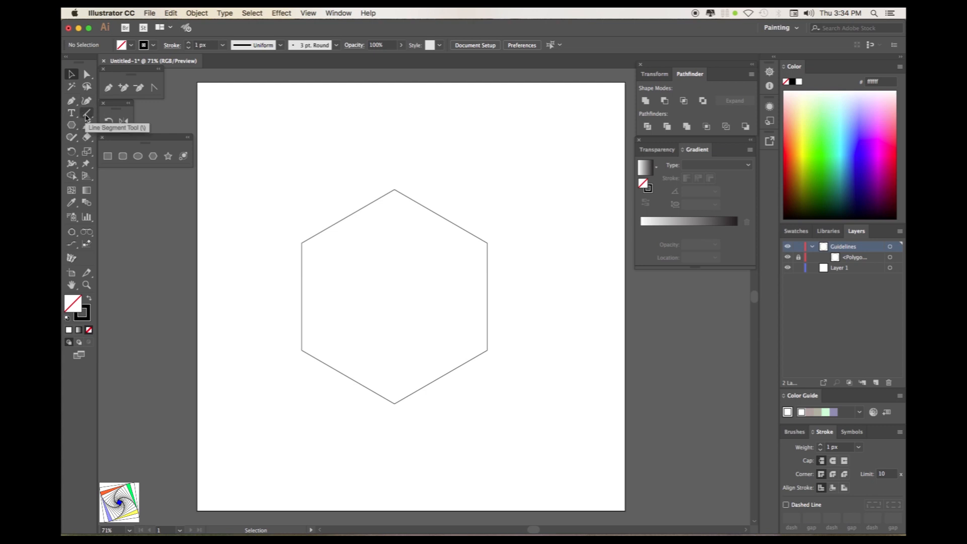
Draw a 300 px line segment at 30° from the hexagon's center to its upper-right corner.
click(85, 116)
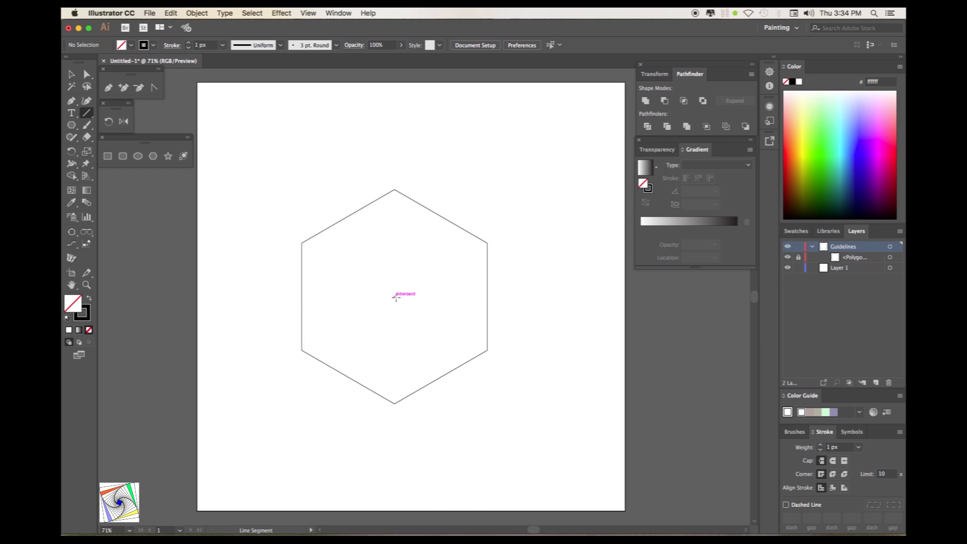
click(396, 298)
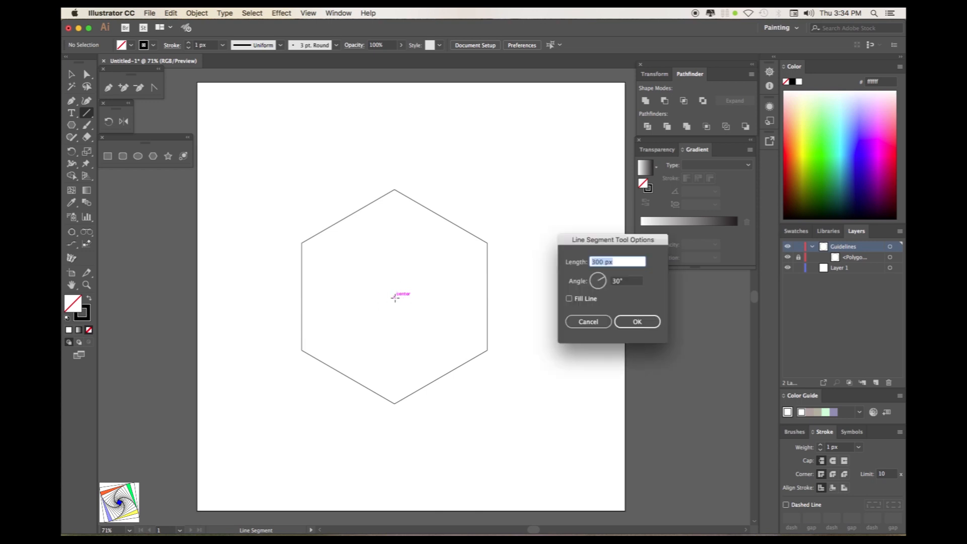
click(635, 322)
Make a copy of the line rotated 6° about the hexagon's center.
key(r)
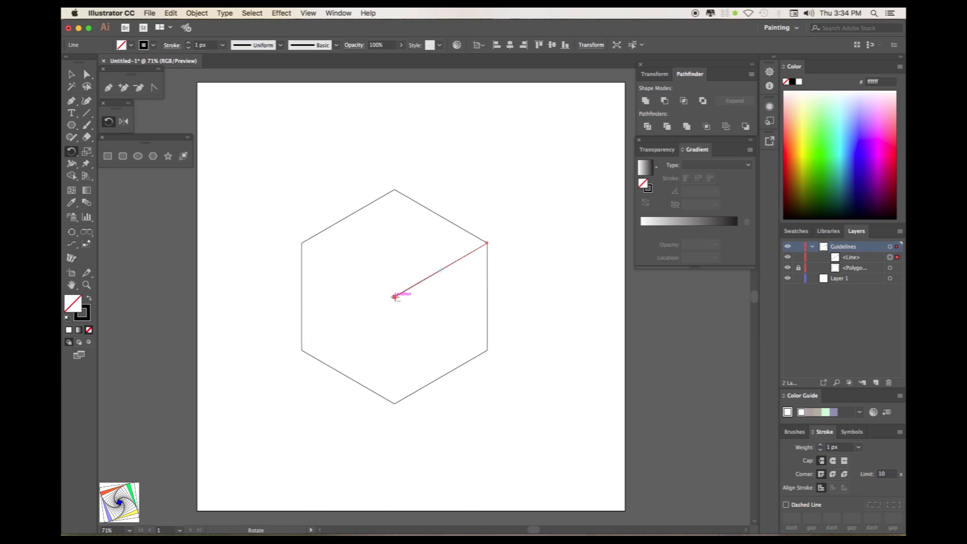
alt+click(395, 297)
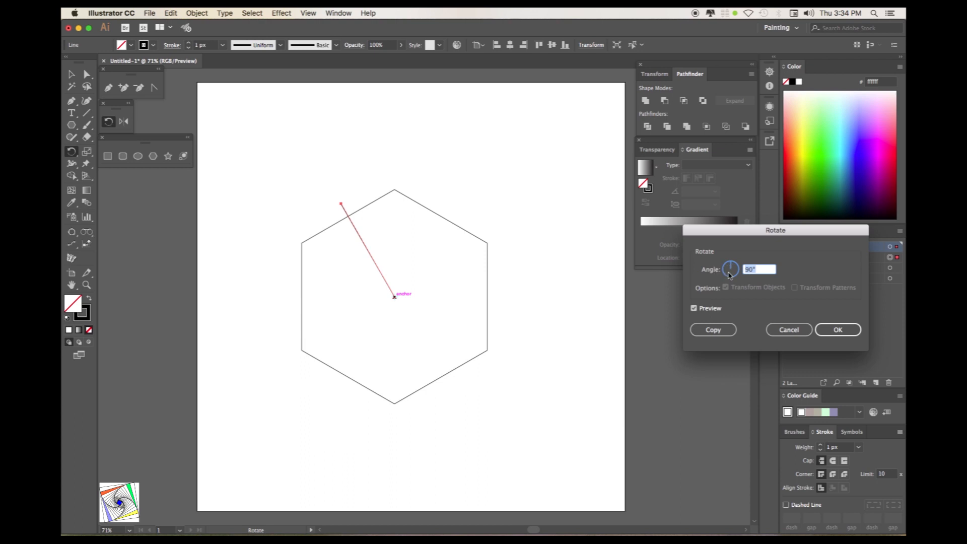
text(6)
click(694, 308)
click(695, 309)
click(713, 330)
Repeat the rotated line copy five more times to make a fan of seven lines from the hexagon's center.
key(v)
key(super+d)
key(super+d)
key(super+d)
key(super+d)
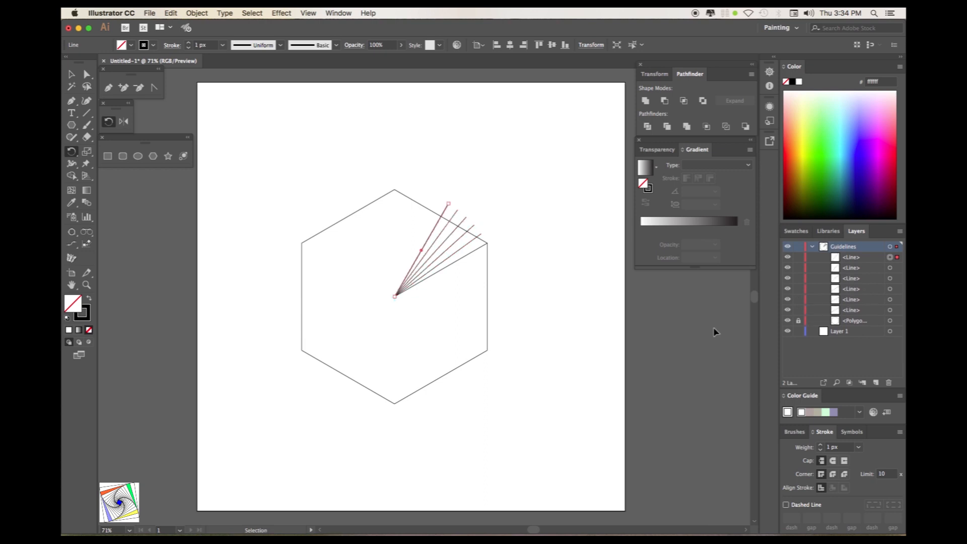
key(super+d)
key(r)
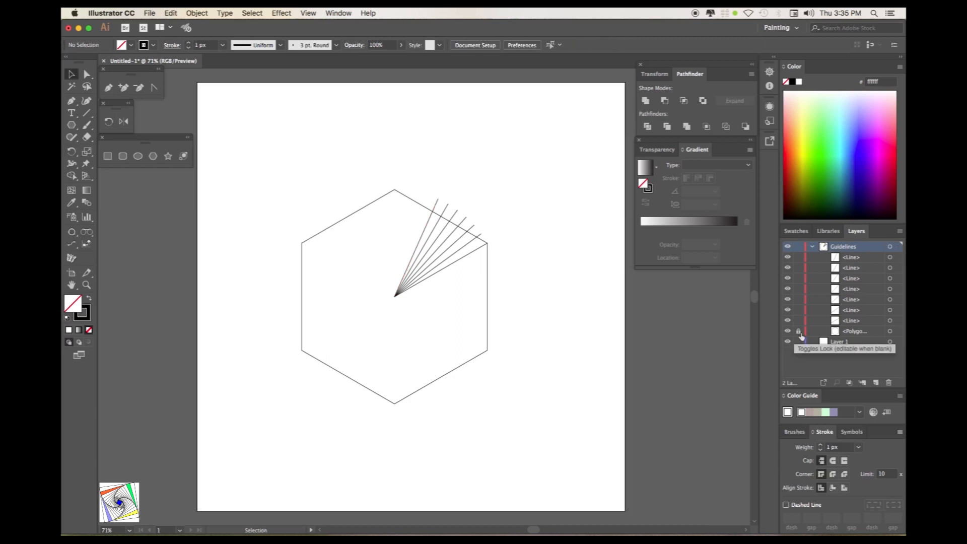
Unlock the hexagon and convert everything on the Guidelines layer into guides.
click(799, 332)
click(889, 248)
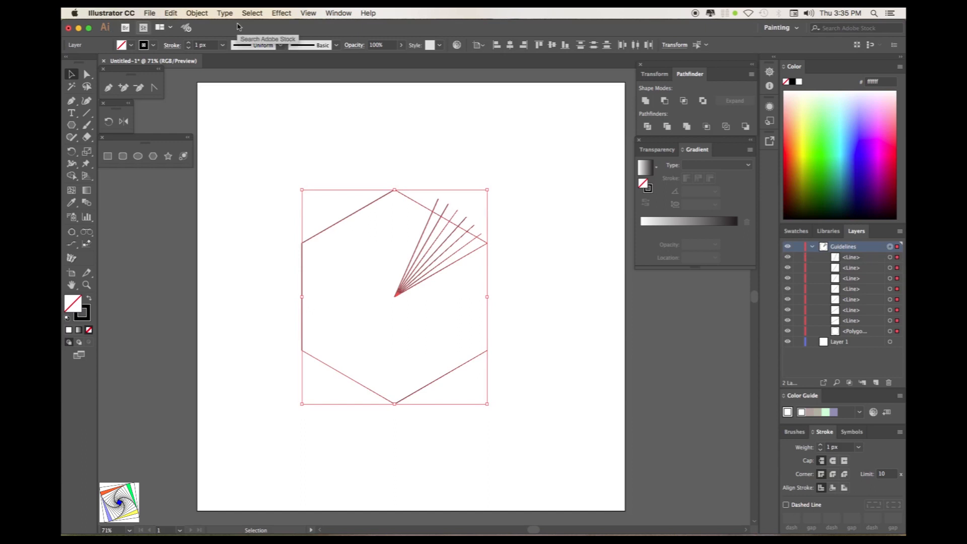
right_click(477, 239)
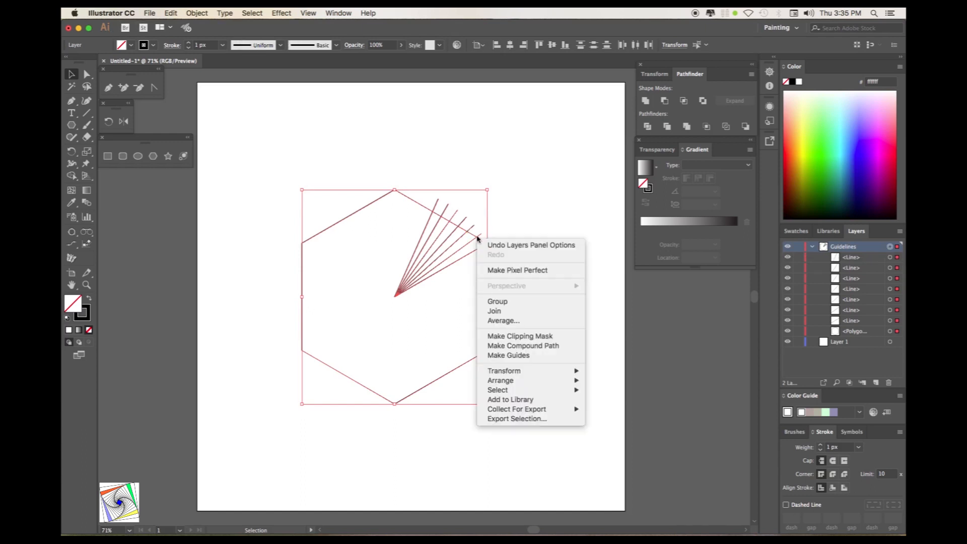
click(508, 355)
click(314, 160)
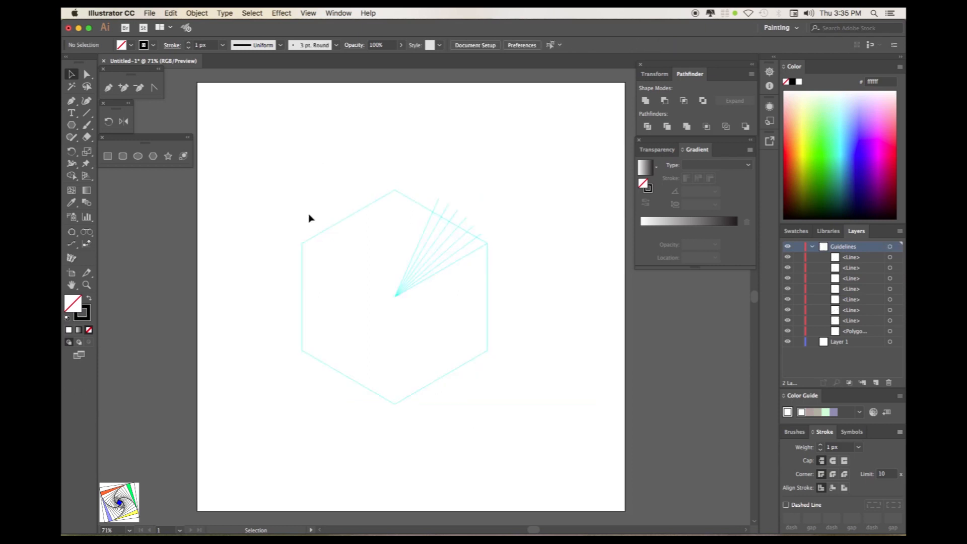
Lock the Guidelines layer and add a new layer named Doppler above it.
click(797, 250)
click(812, 246)
click(877, 384)
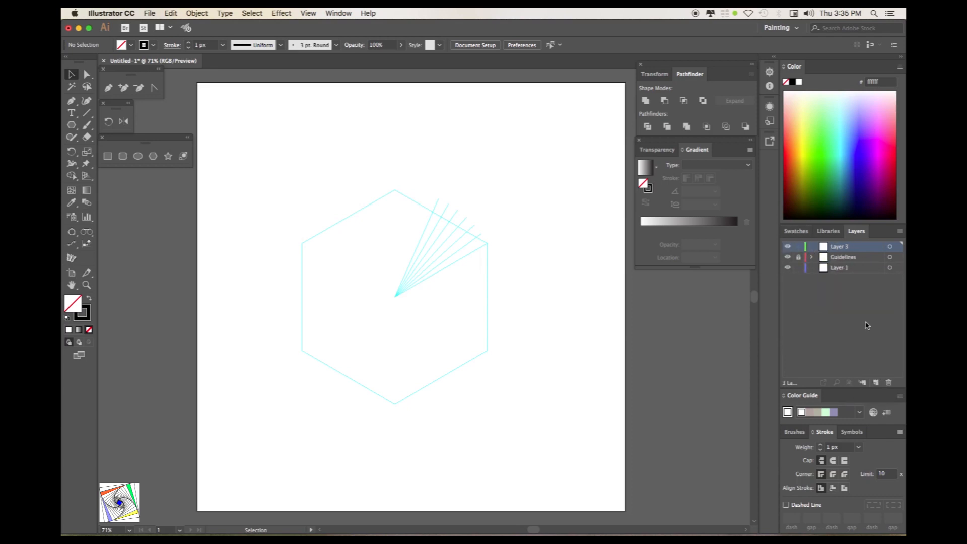
double_click(839, 247)
text(Doppler)
key(Return)
Save the current full-artboard view as a new view named ALL.
key(z)
click(308, 13)
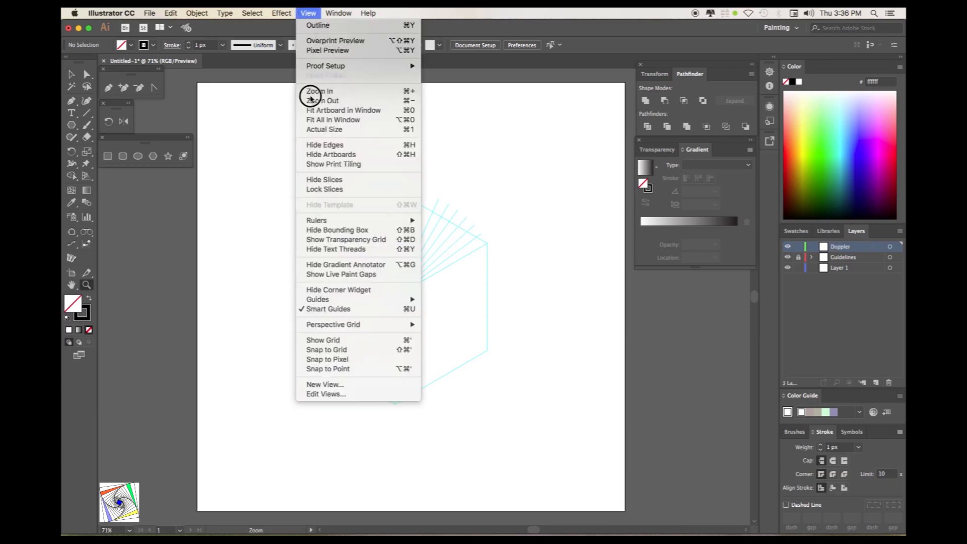
click(326, 385)
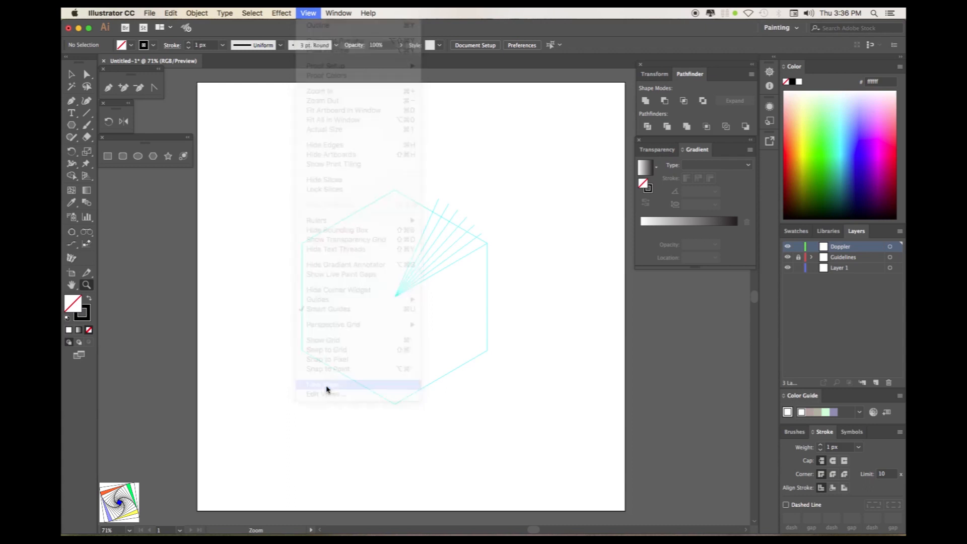
text(ALL)
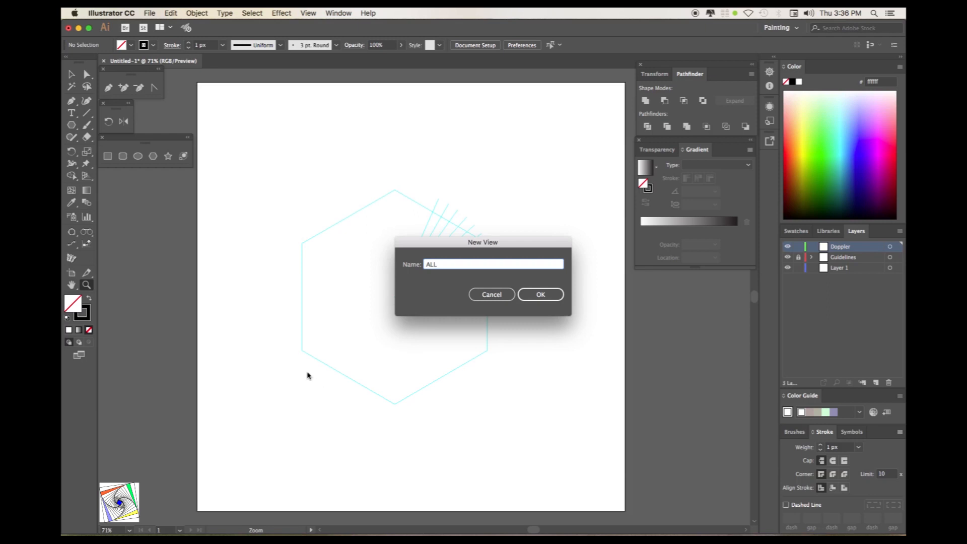
click(540, 294)
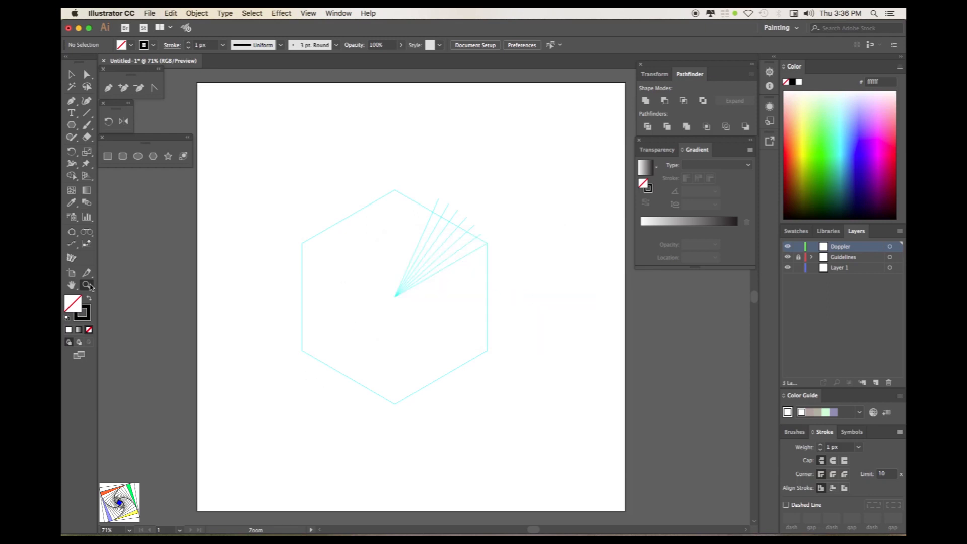
Zoom in on the fan of guide lines and save this close-up as a new view named ZOOM1.
click(369, 175)
drag(370, 175, 519, 311)
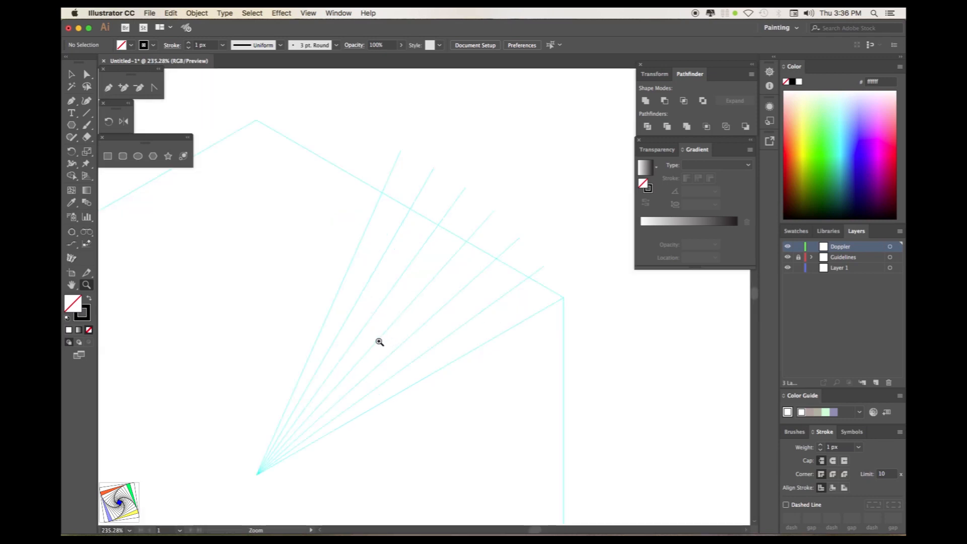
click(308, 13)
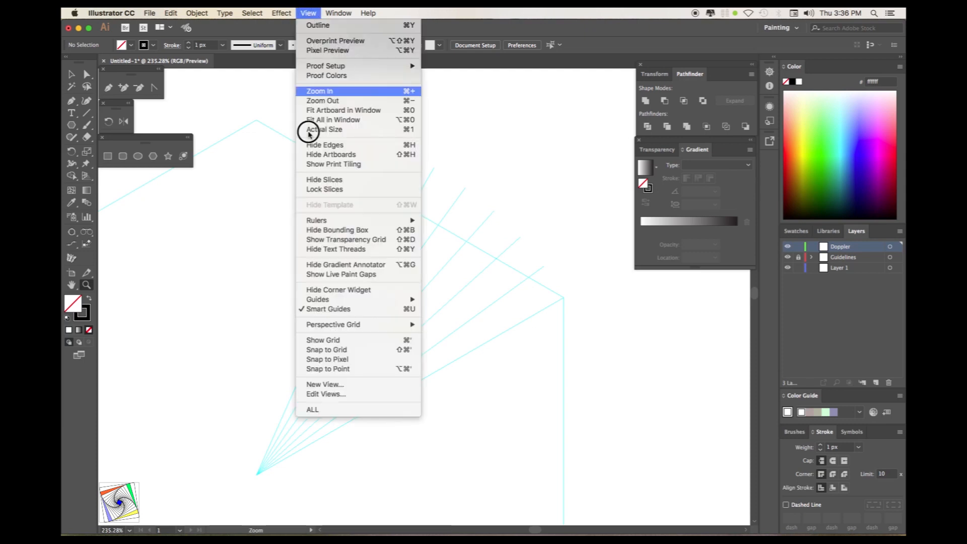
click(329, 384)
text(Z)
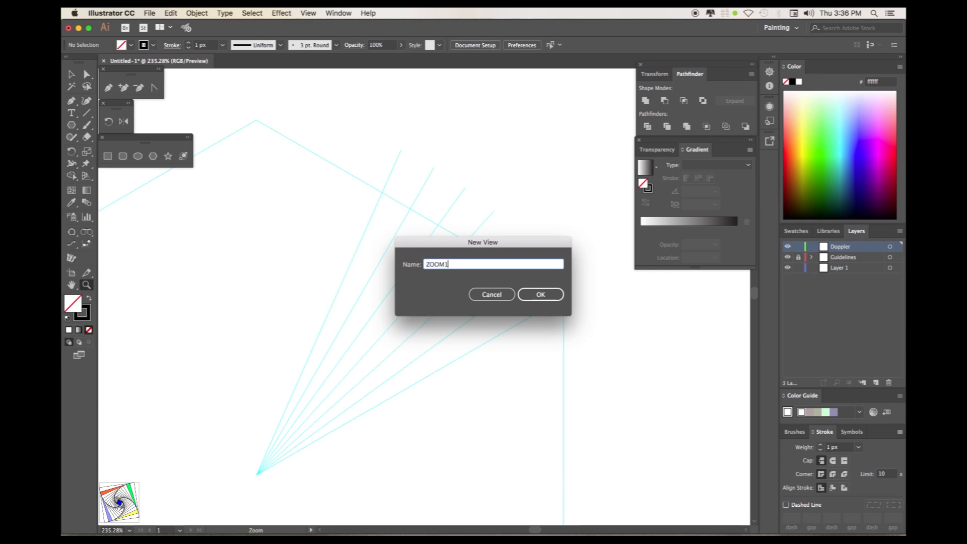
text(OOM1)
key(BackSpace)
click(536, 296)
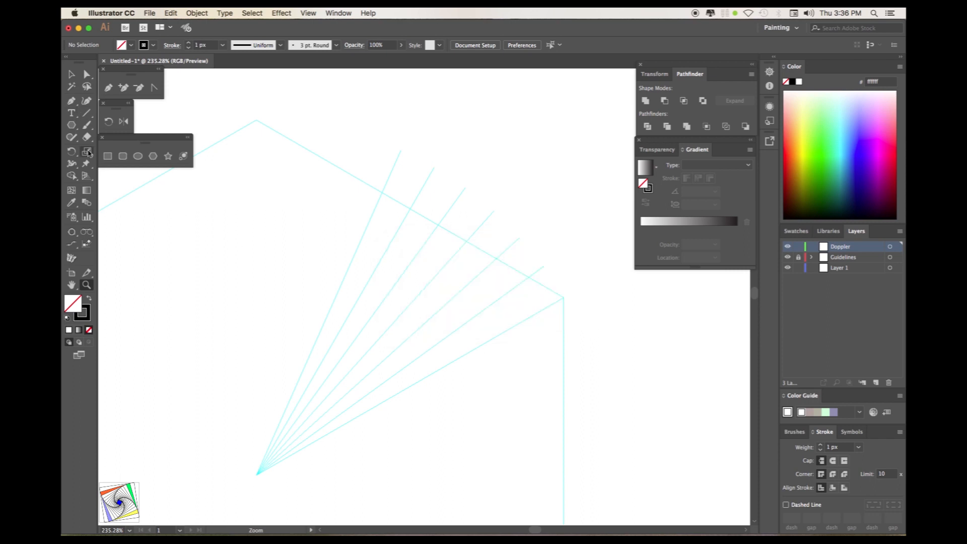
Draw an ellipse about 339 by 410 px, centered on the hexagon's upper-right vertex on the Doppler layer.
click(138, 156)
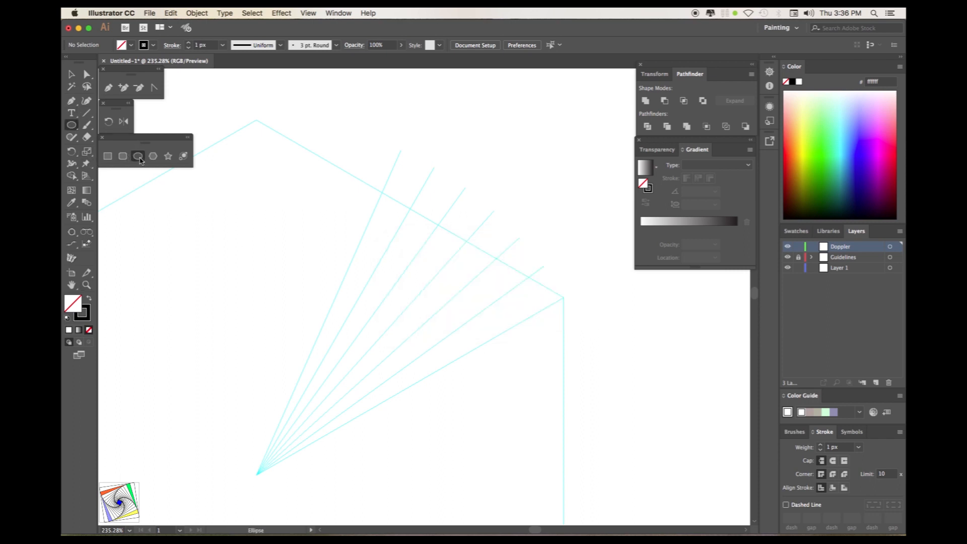
click(564, 297)
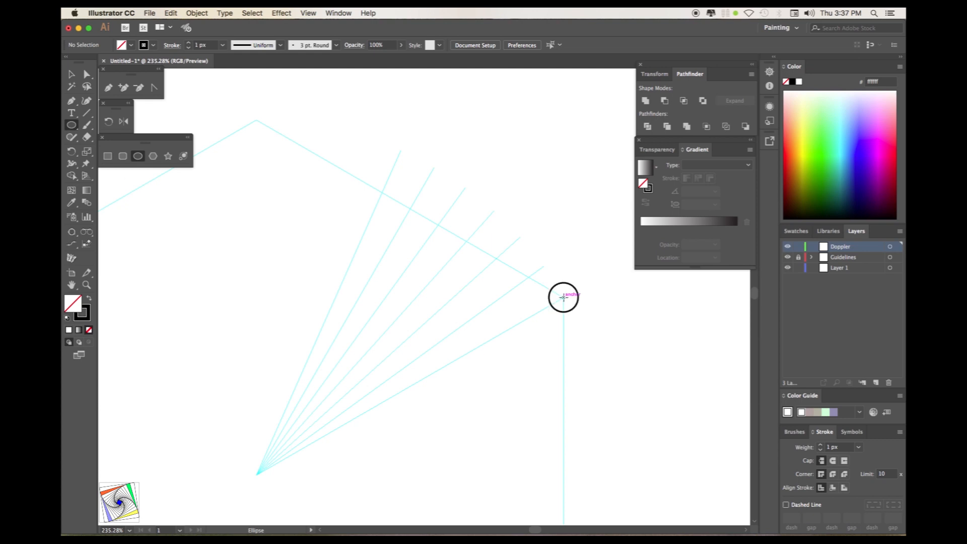
mouse_move(564, 298)
mouse_down()
mouse_move(449, 205)
mouse_move(358, 76)
mouse_move(363, 106)
mouse_up()
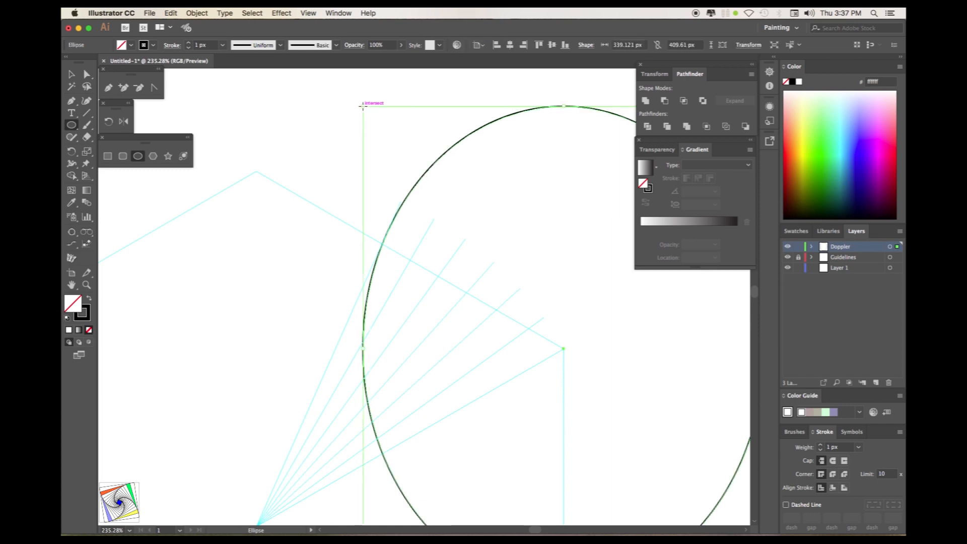
Set the ellipse's width and height to 300 px with proportions unlinked, and deselect it.
click(656, 75)
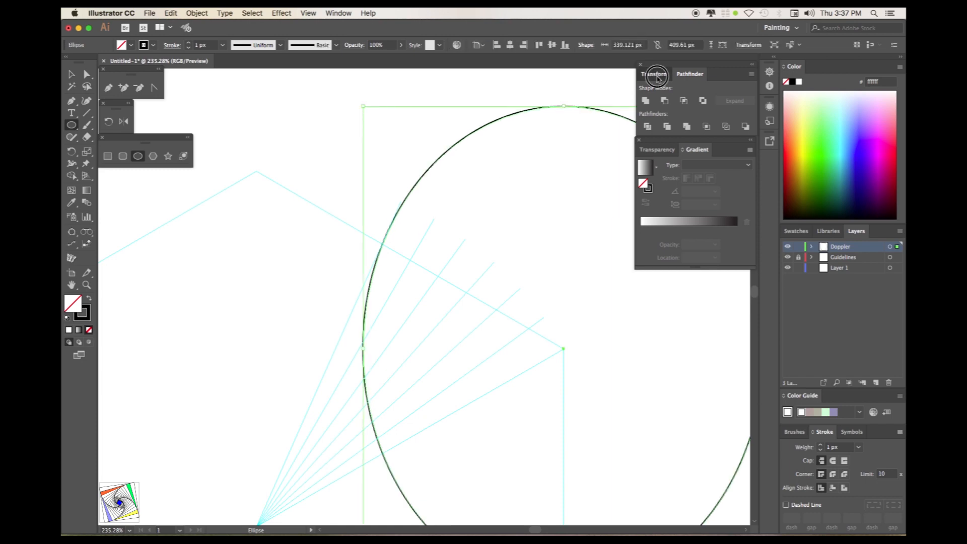
click(725, 90)
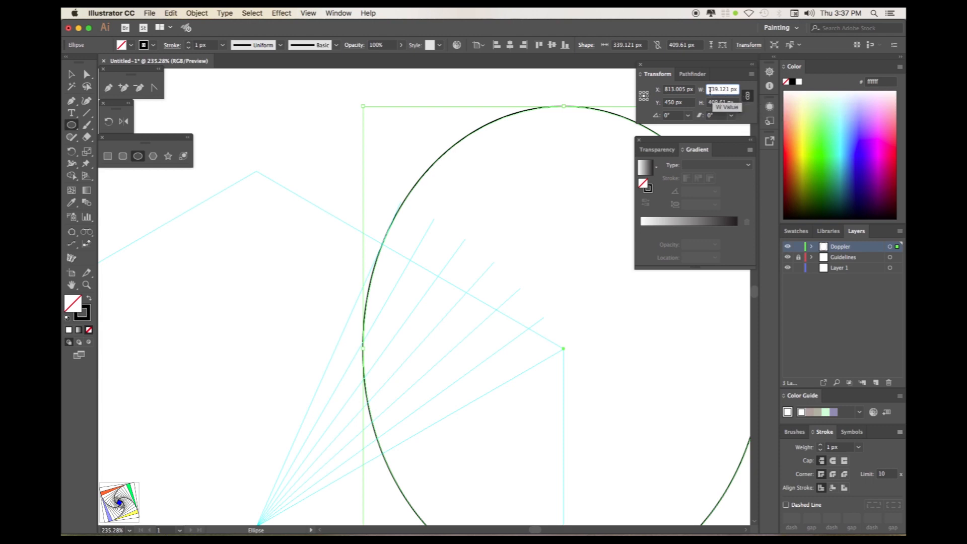
text(300)
key(Tab)
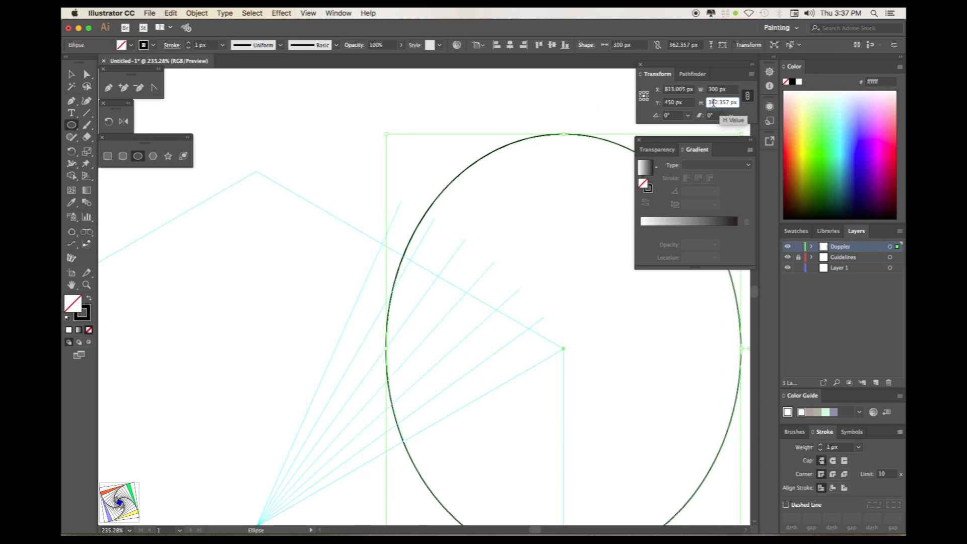
double_click(739, 103)
click(747, 96)
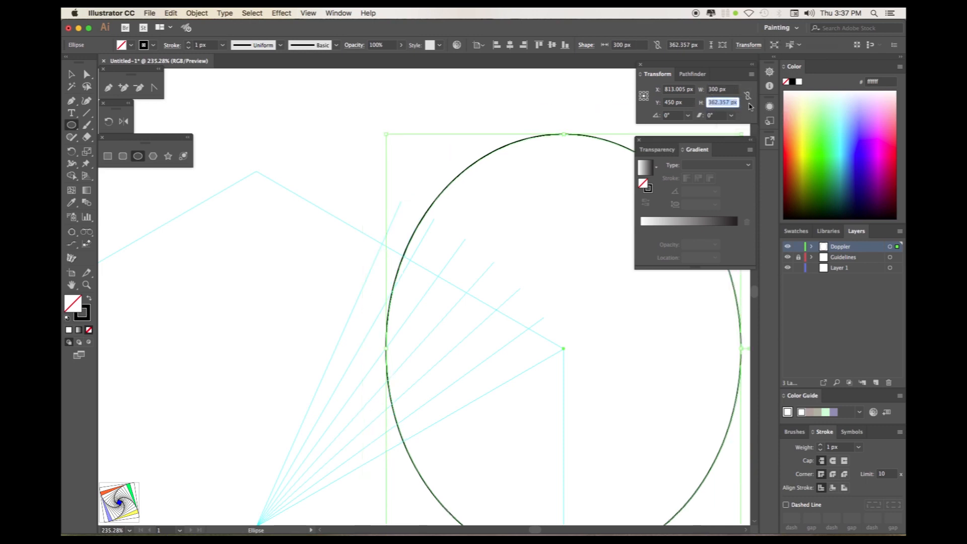
text(300)
key(Tab)
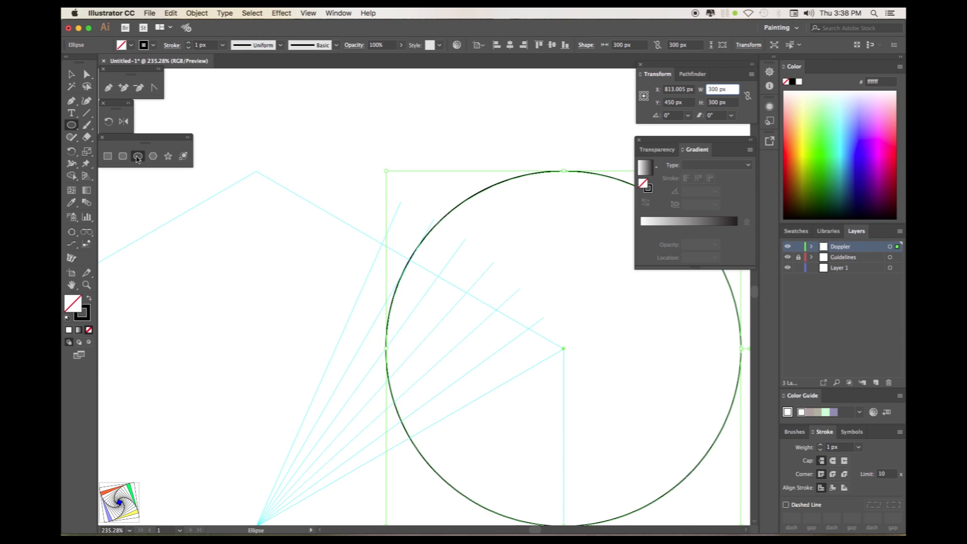
click(88, 74)
key(super+shift+a)
Draw a second ellipse about 227 by 242 px, centered where the second guide line crosses the hexagon's upper-right edge.
key(l)
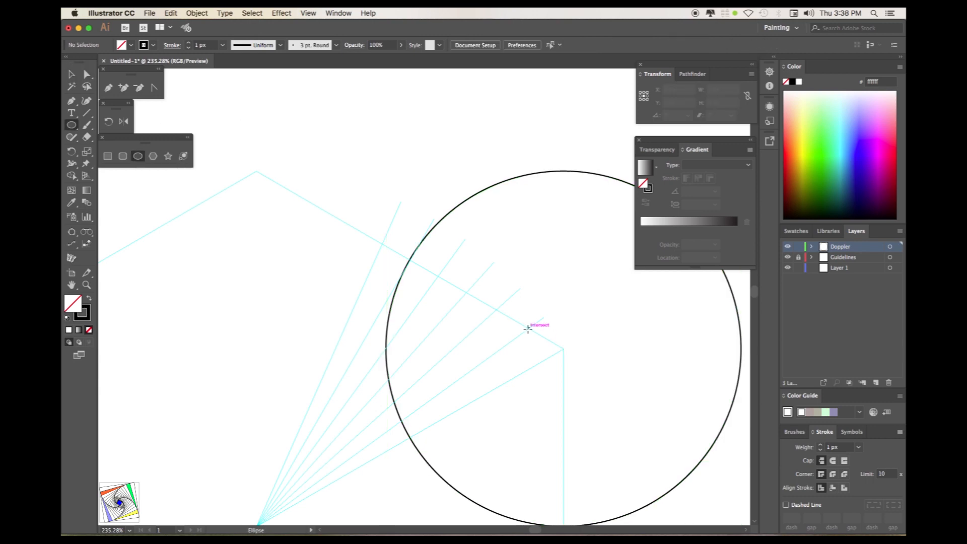
drag(528, 329, 521, 320)
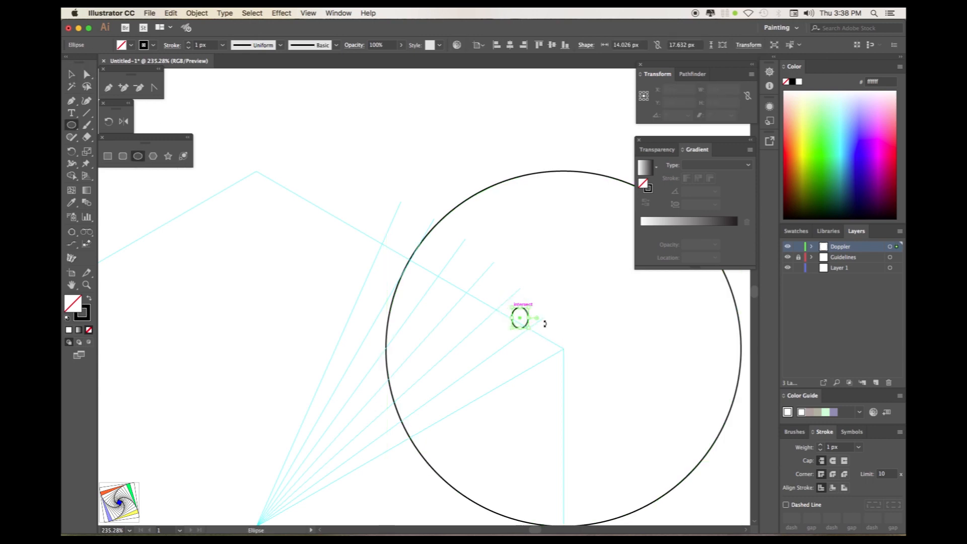
key(super+z)
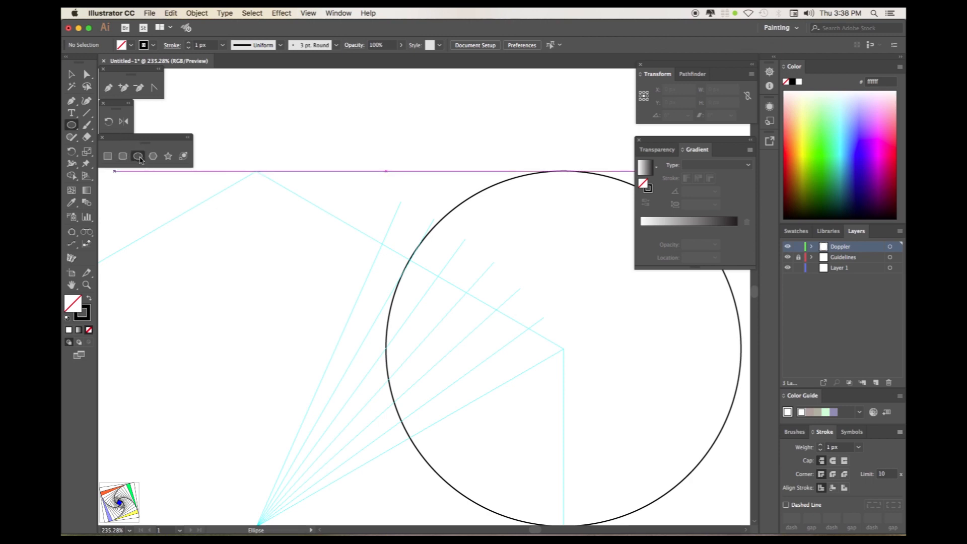
drag(492, 286, 393, 187)
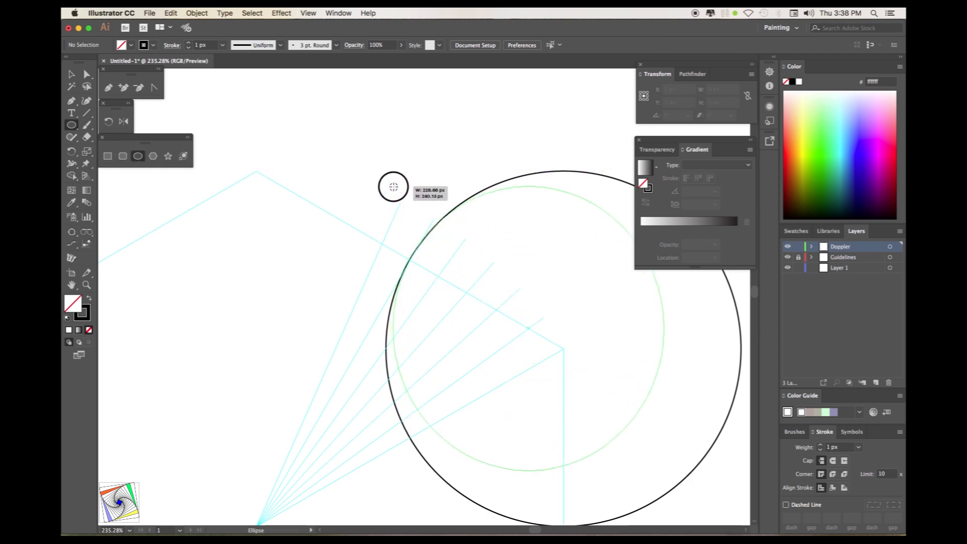
drag(393, 187, 394, 185)
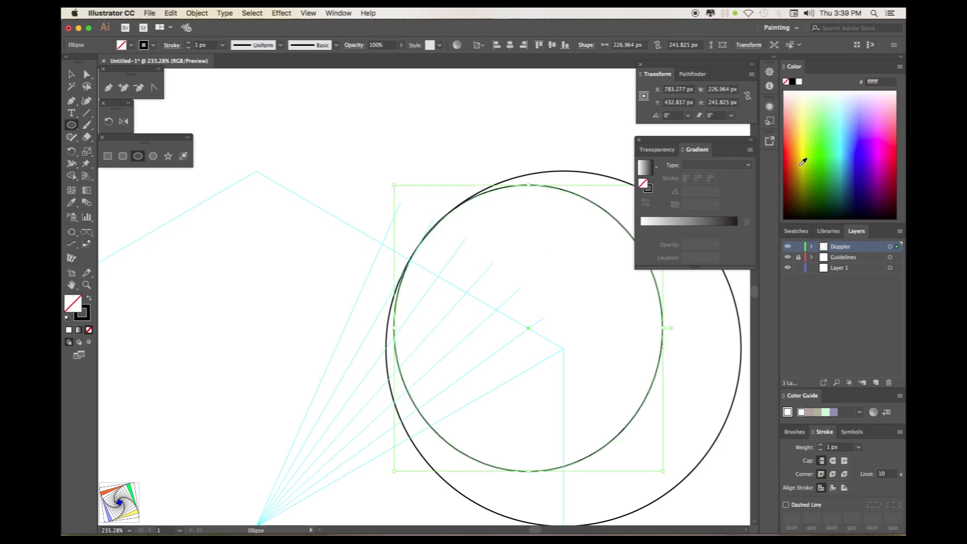
Try to resize the second ellipse to 232 px high and 232 px wide with its proportions linked.
click(748, 96)
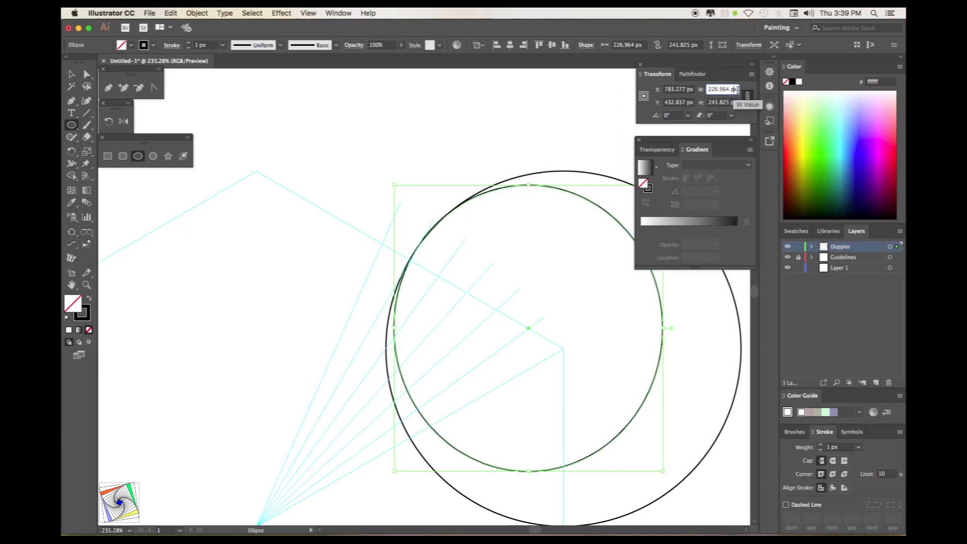
click(736, 102)
drag(736, 103, 708, 104)
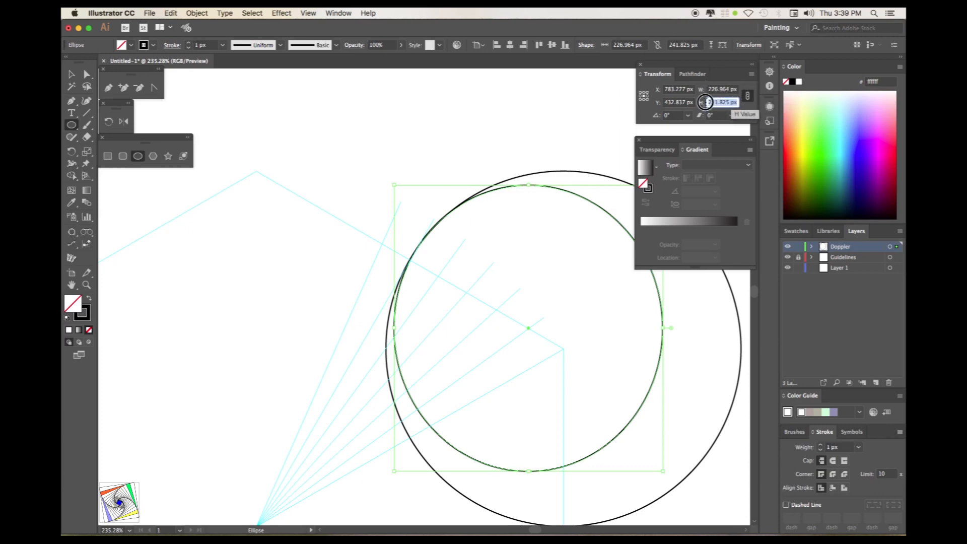
text(232)
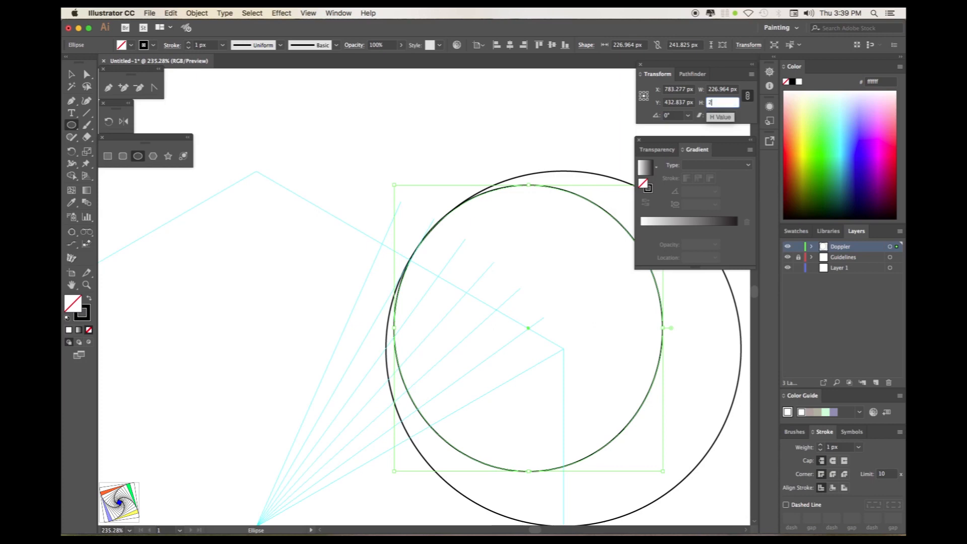
click(721, 93)
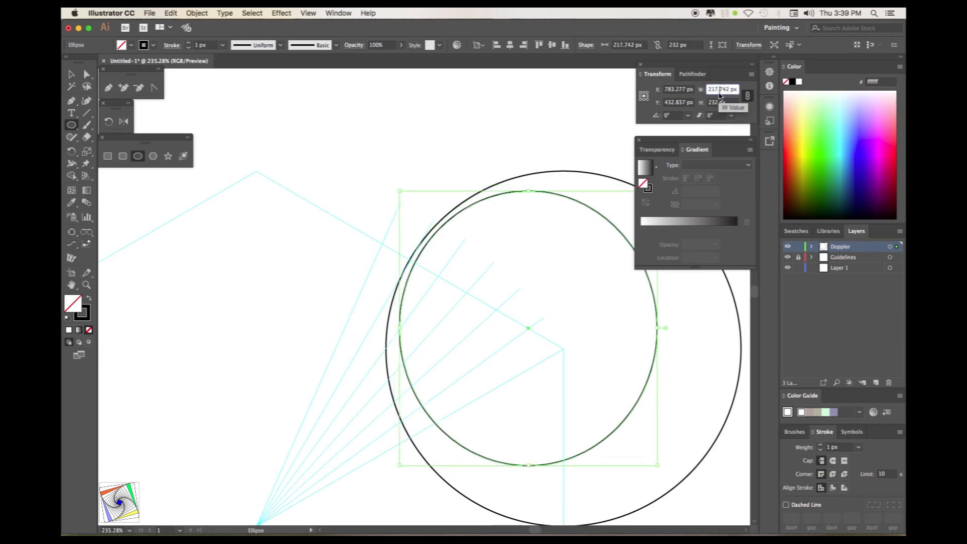
drag(708, 89, 740, 94)
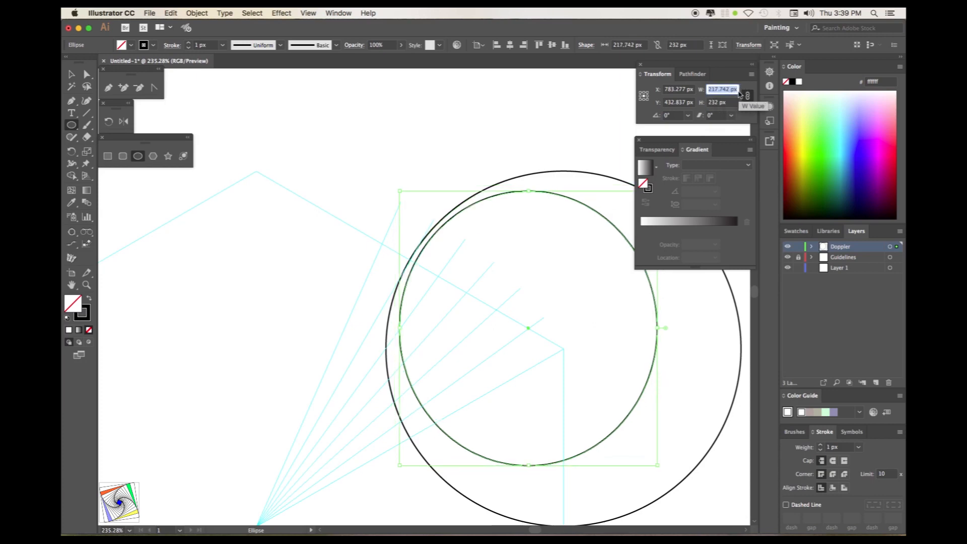
text(232)
key(Tab)
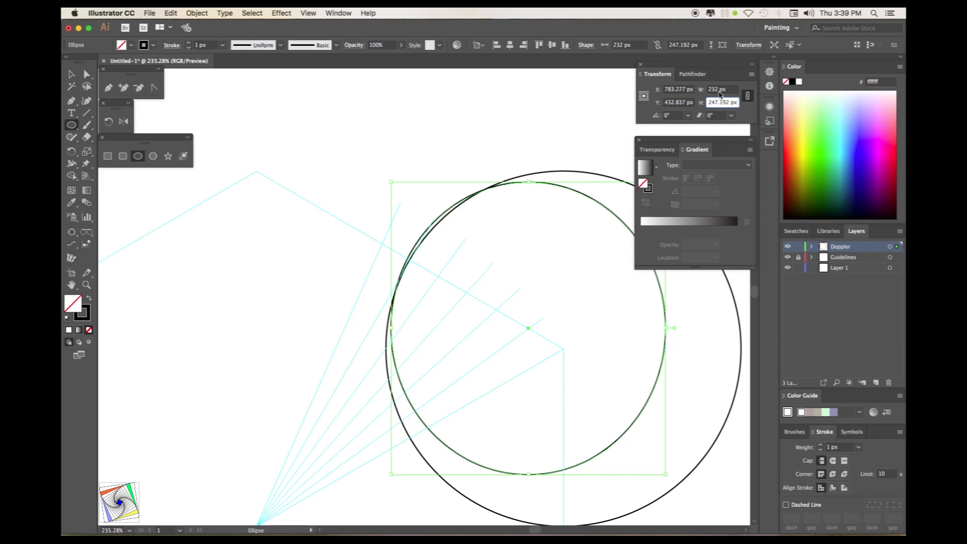
Set the second ellipse's height to 232 px, unlink its proportions to make the width 232 px, and deselect it.
drag(709, 104, 736, 103)
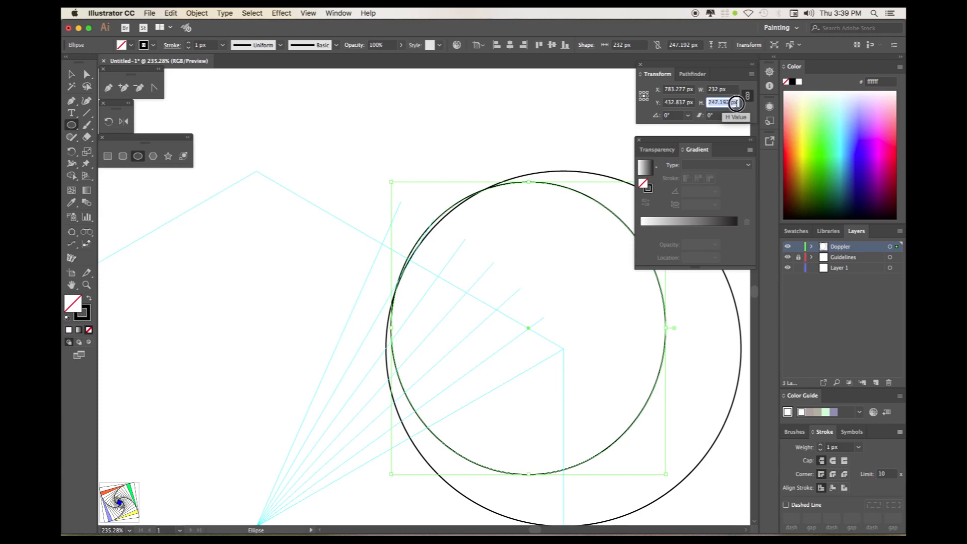
text(323)
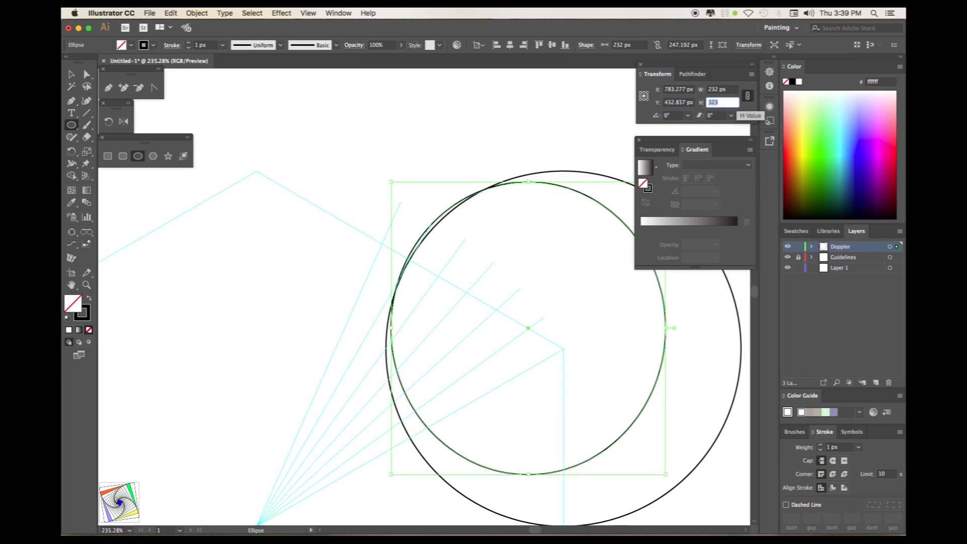
key(Return)
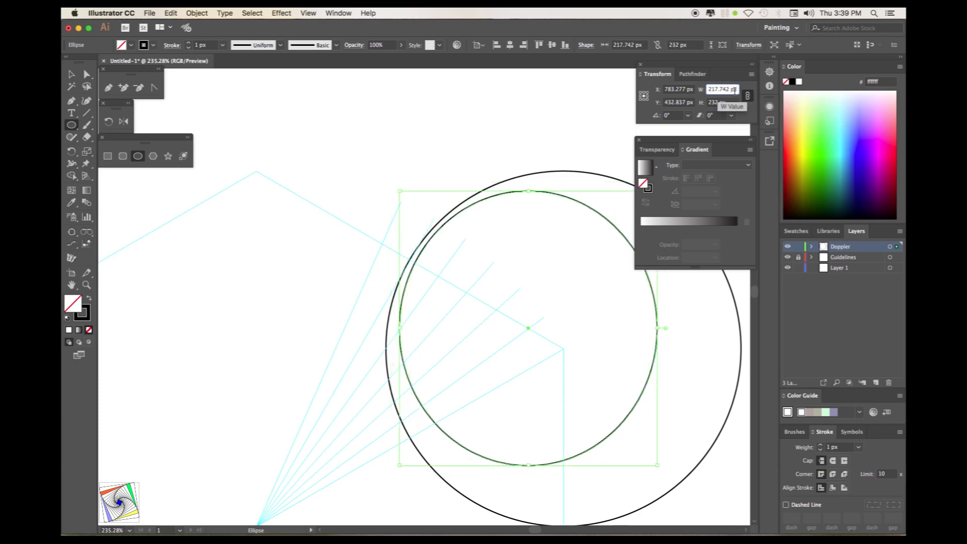
drag(708, 90, 737, 90)
text(232)
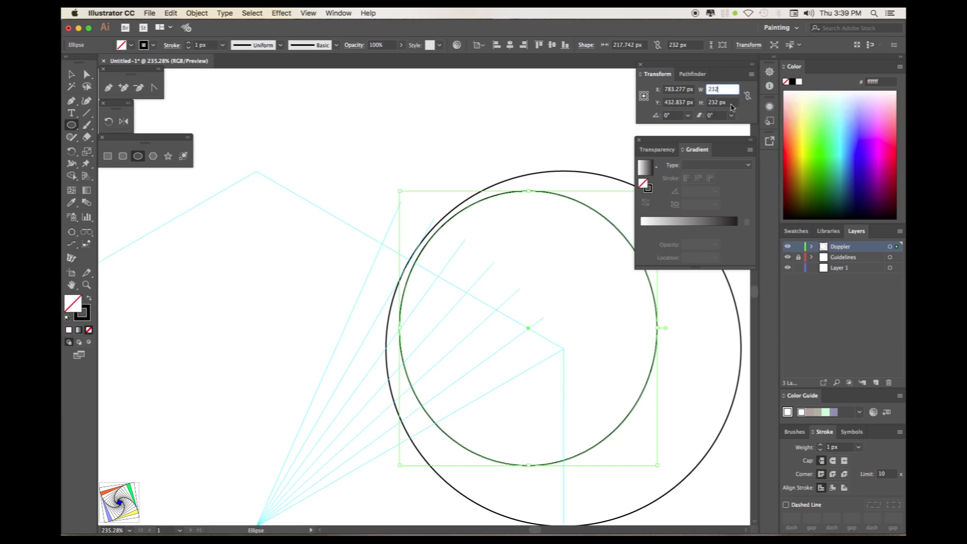
click(726, 103)
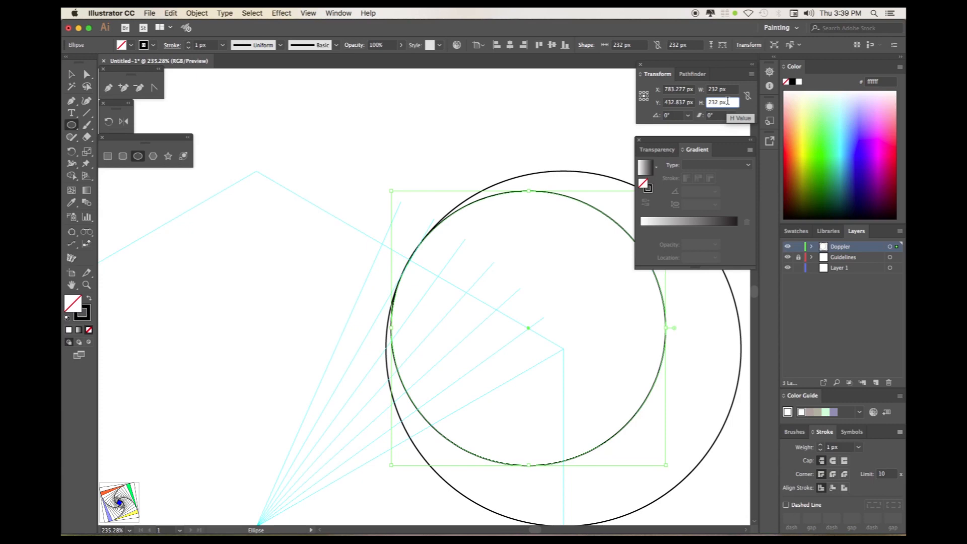
click(71, 74)
click(222, 130)
Draw a third circle centered where the third guide line crosses the hexagon's upper-right edge, sized 168 by 168 px, and deselect it.
click(137, 157)
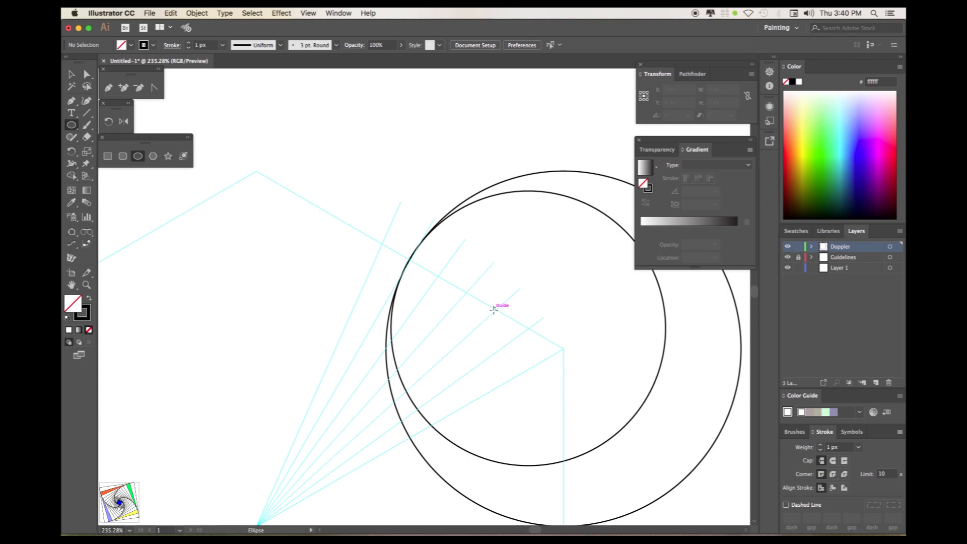
drag(495, 311, 397, 207)
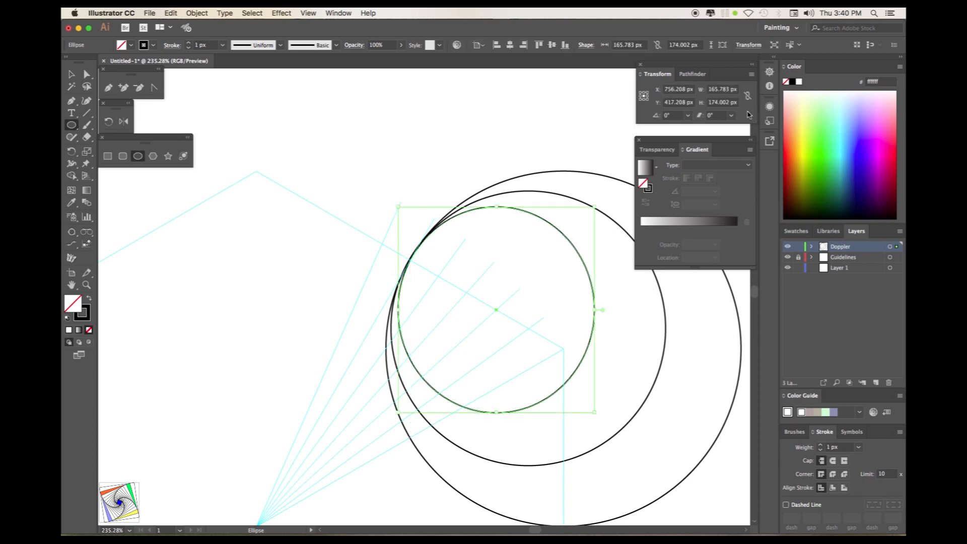
drag(731, 91, 700, 89)
text(1)
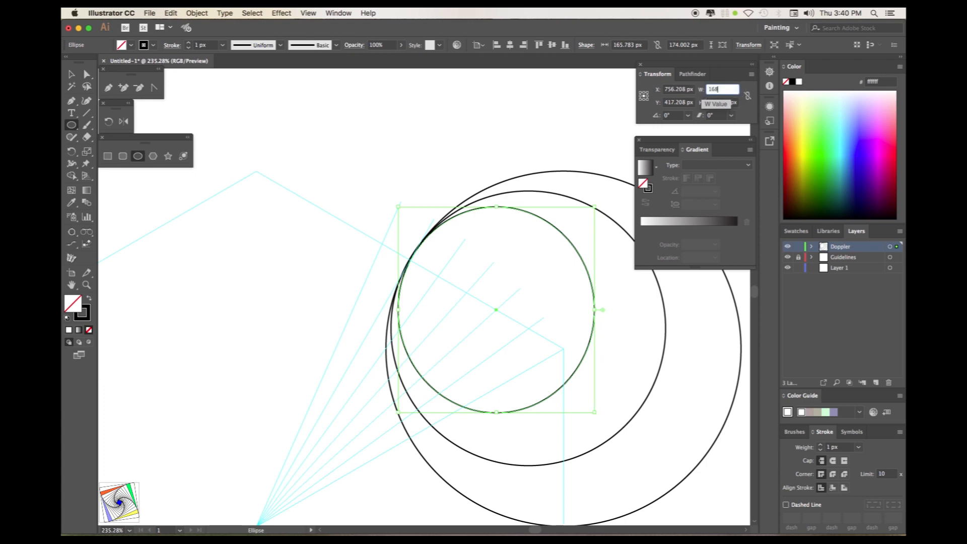
text(68)
key(Tab)
drag(708, 102, 740, 104)
text(1)
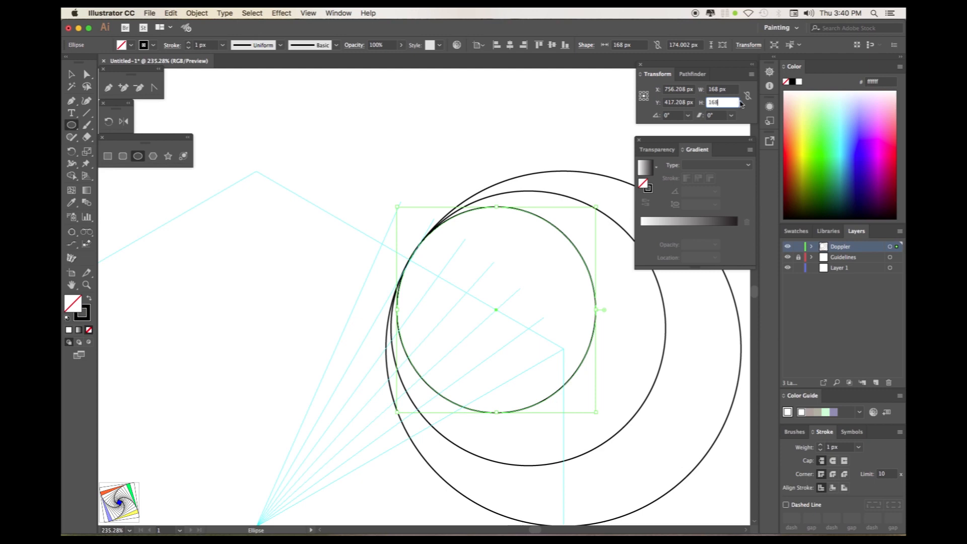
key(Tab)
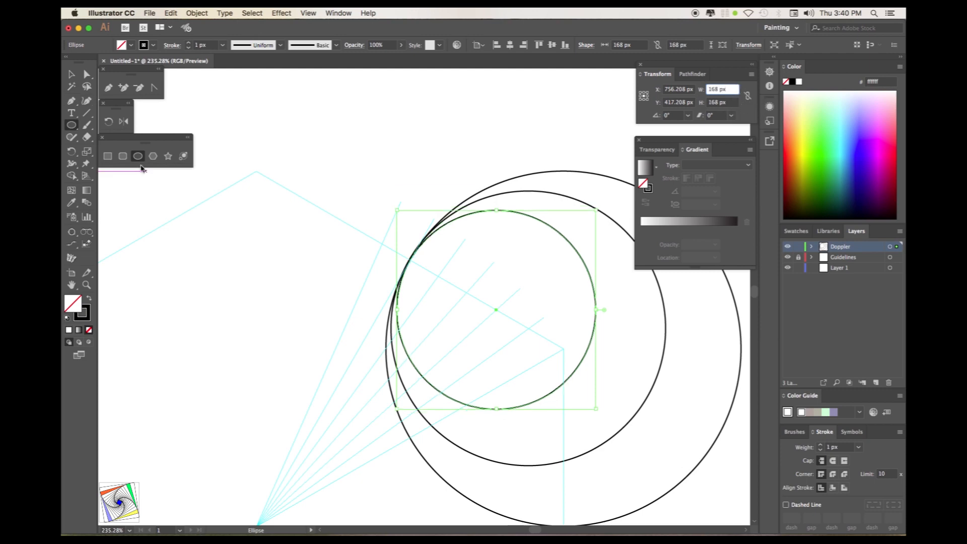
click(71, 74)
click(206, 114)
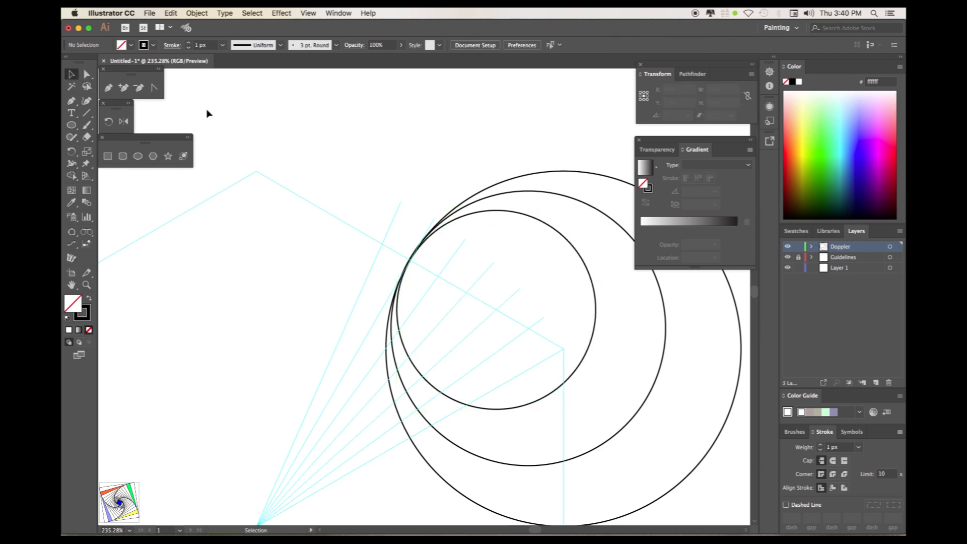
Draw a fourth circle centered where the fourth guide line crosses the hexagon's upper-right edge, sized 108 by 108 px, and deselect it.
click(137, 157)
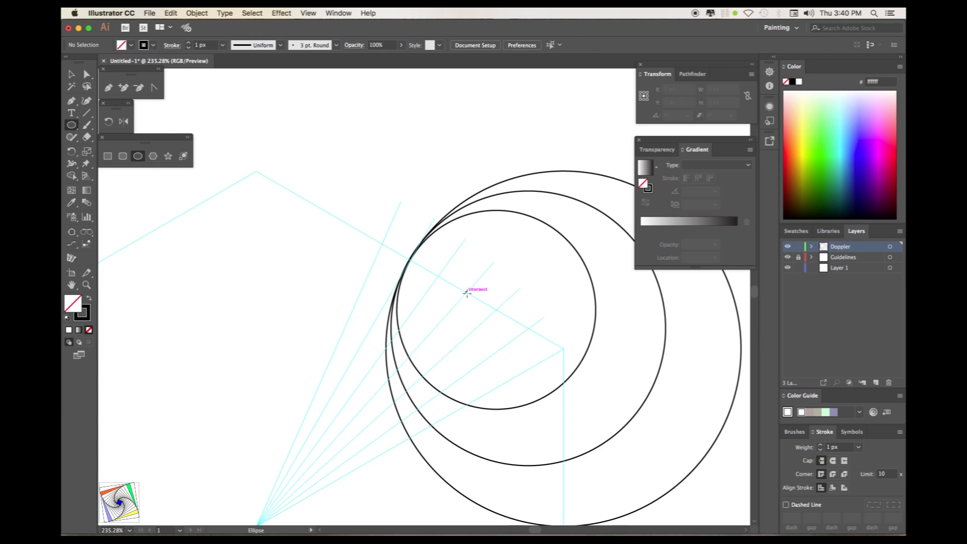
mouse_move(467, 292)
mouse_down()
mouse_move(464, 276)
mouse_move(408, 244)
mouse_move(404, 228)
mouse_up()
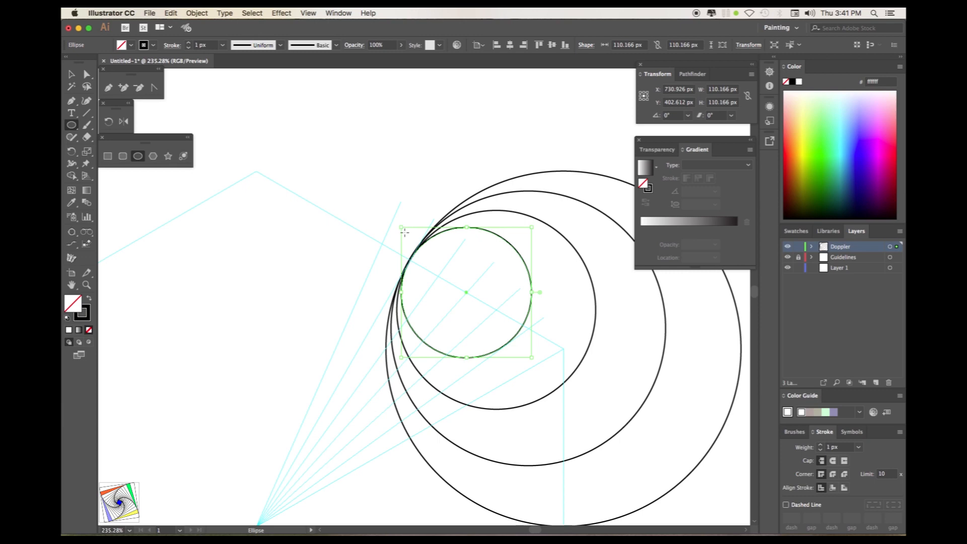
click(723, 90)
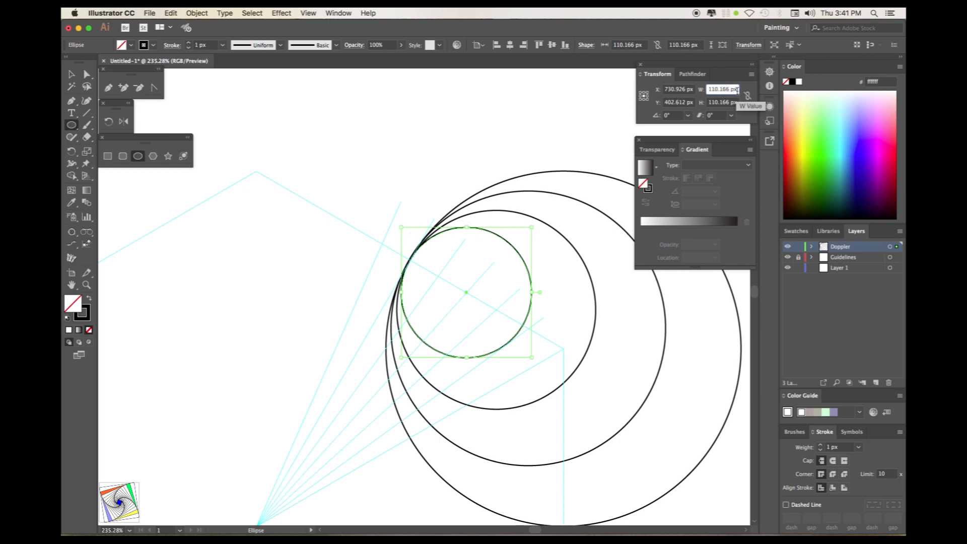
text(108)
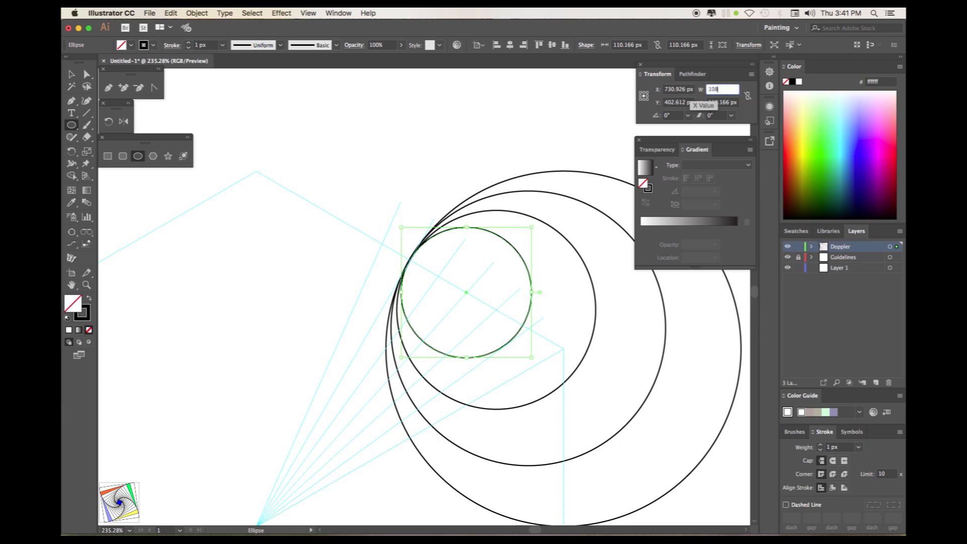
key(Tab)
text(1)
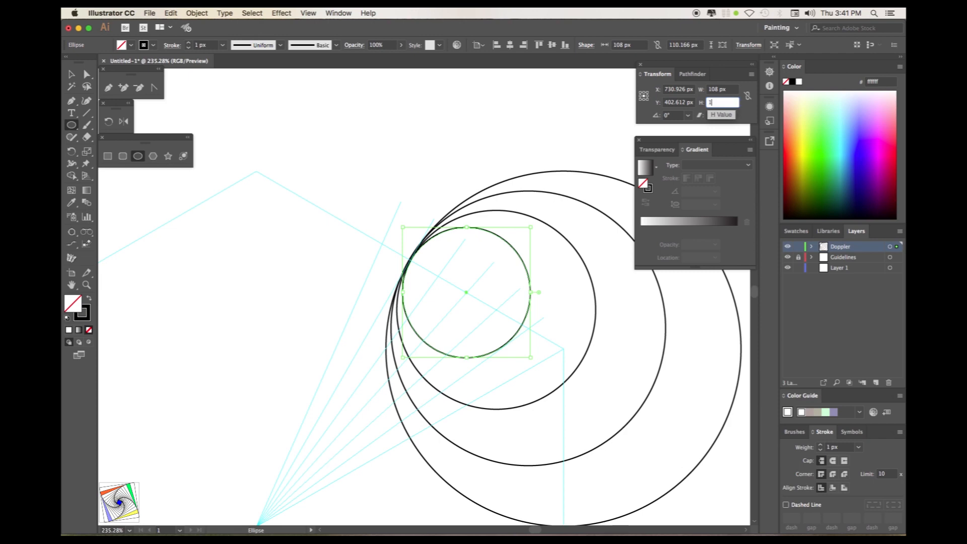
click(728, 91)
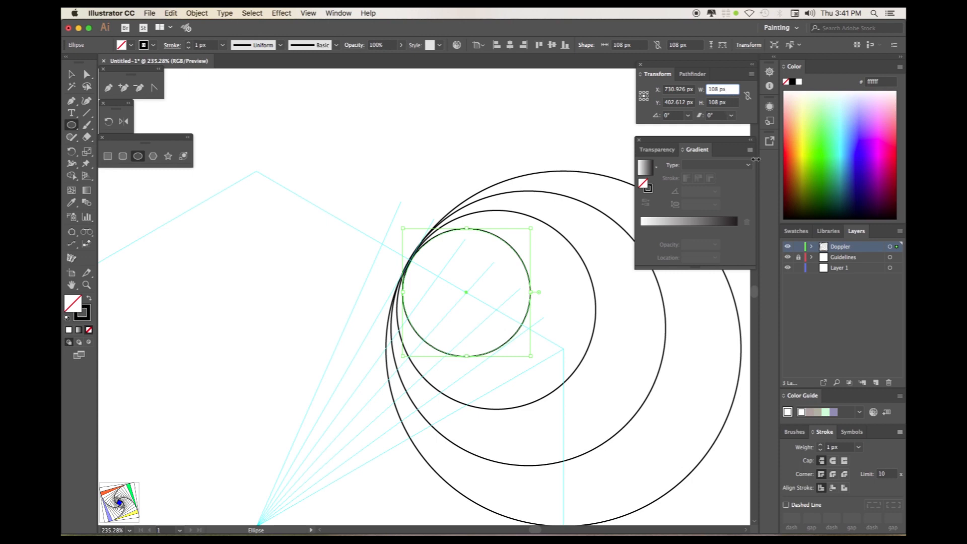
click(71, 77)
click(278, 118)
Draw a fifth circle centered where the fifth guide line crosses the hexagon's upper-right edge, sized 54 by 54 px, and deselect it.
click(138, 156)
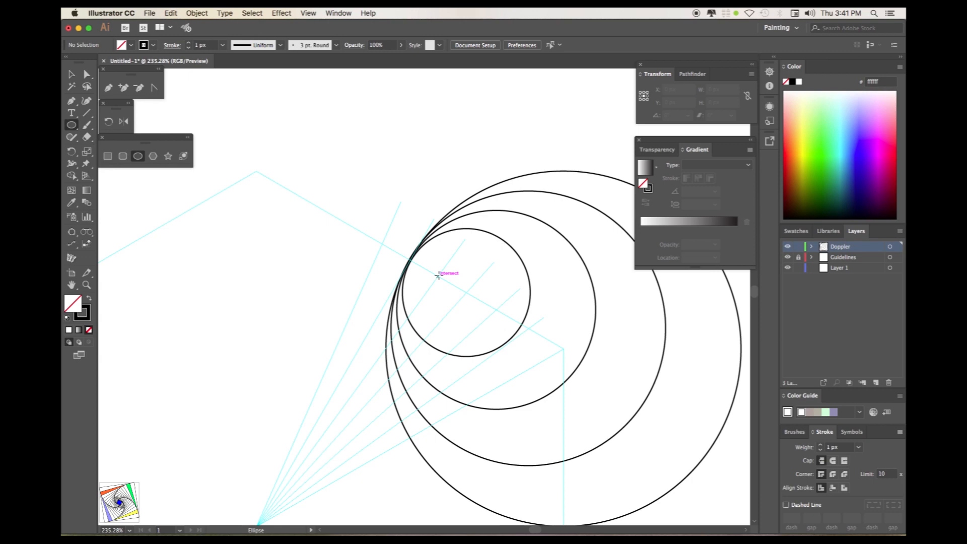
drag(437, 276, 405, 244)
click(734, 93)
text(54)
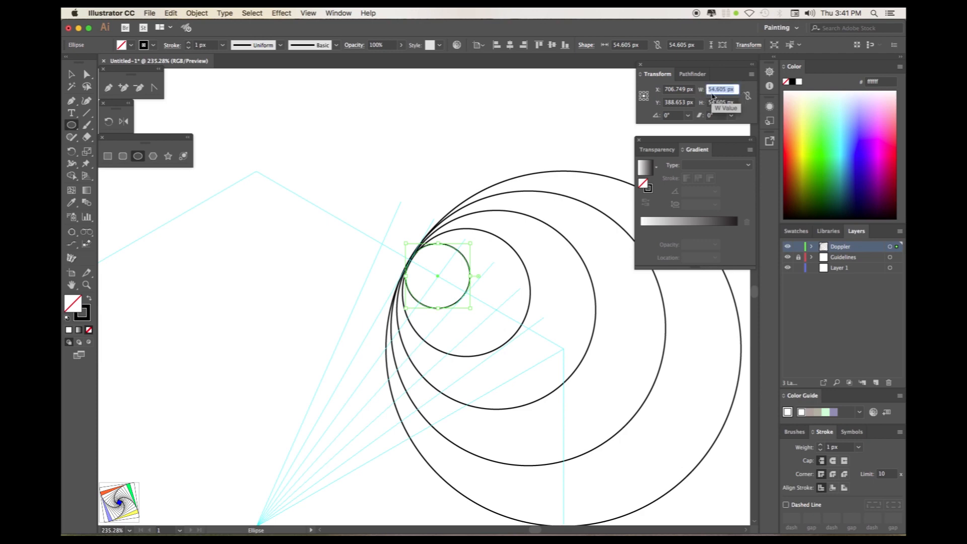
click(737, 103)
text(54)
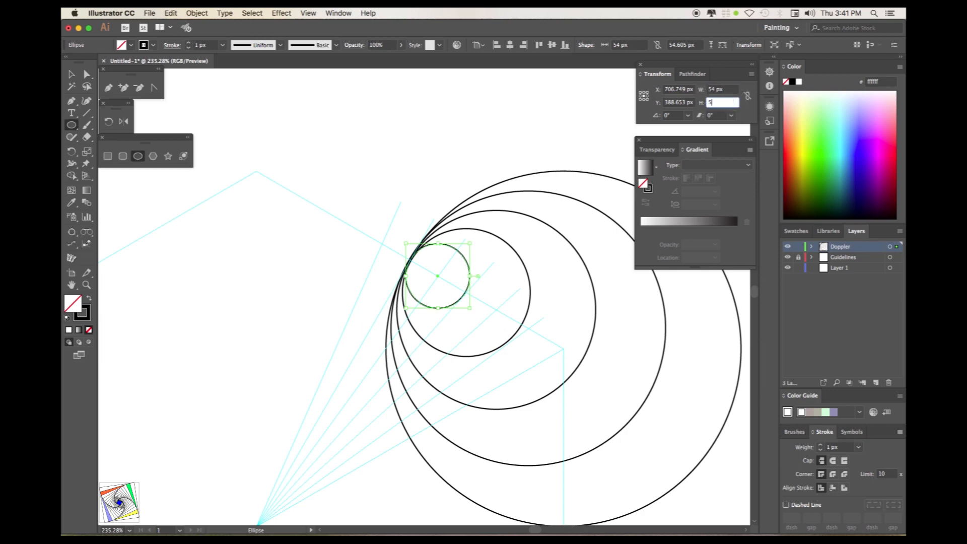
click(727, 90)
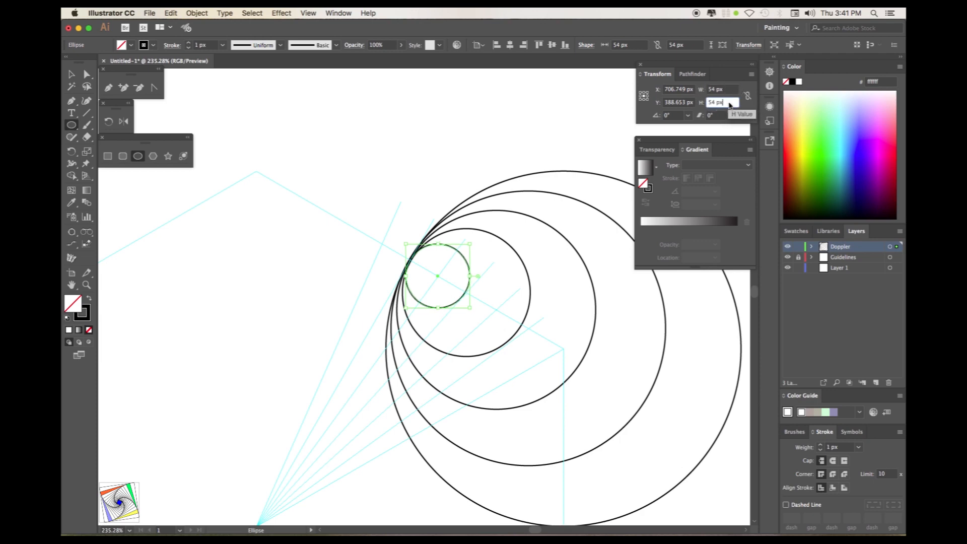
click(71, 74)
click(249, 139)
Rotate a copy of the five nested circles by 60° around the hexagon's center.
click(307, 13)
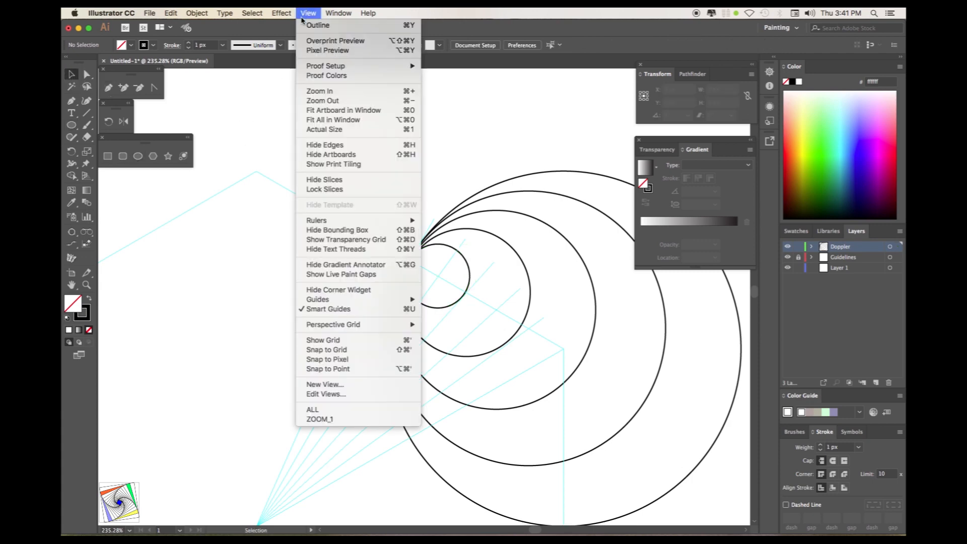
click(322, 403)
click(109, 123)
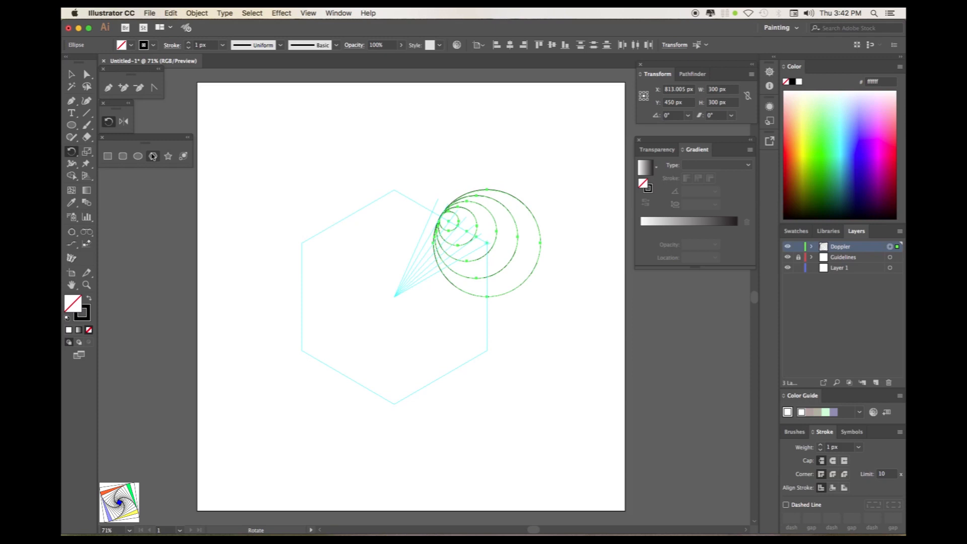
alt+click(396, 297)
text(60)
click(694, 308)
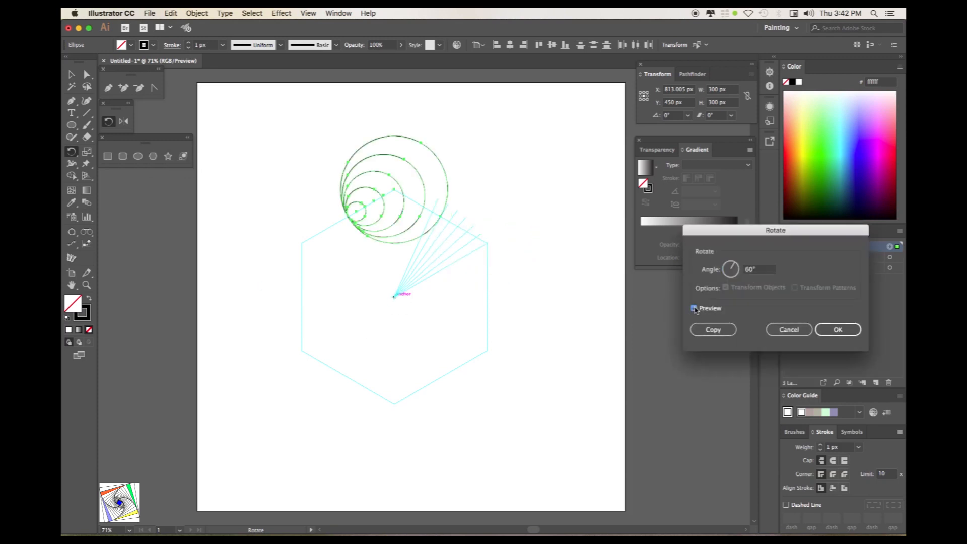
click(713, 329)
Repeat the rotated copy of the circle group four more times to complete the ring around the hexagon, and deselect.
key(ctrl+d)
key(ctrl+d)
key(ctrl+d)
key(ctrl+d)
key(v)
click(264, 143)
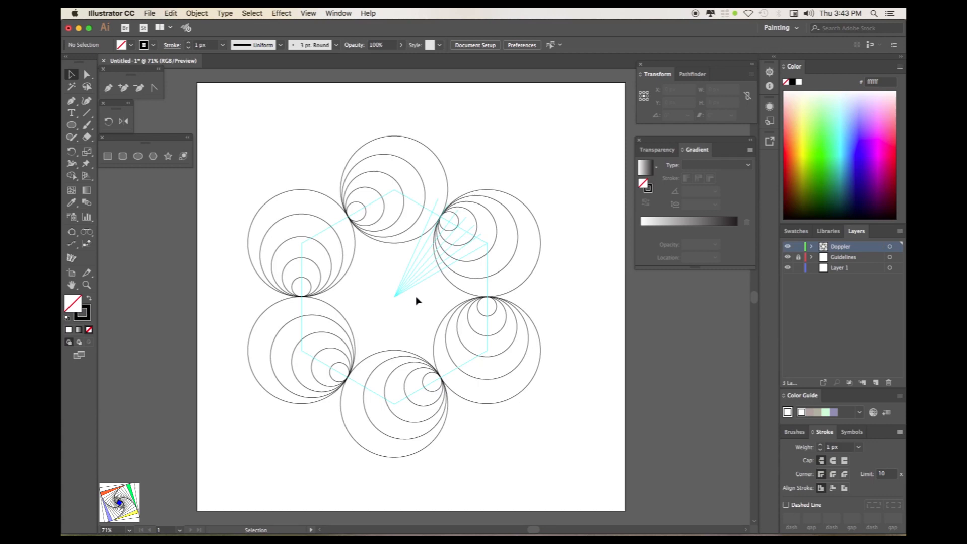
Save a zoomed view centered on the hexagon's center under the name "Center ZOOM".
click(309, 13)
click(335, 411)
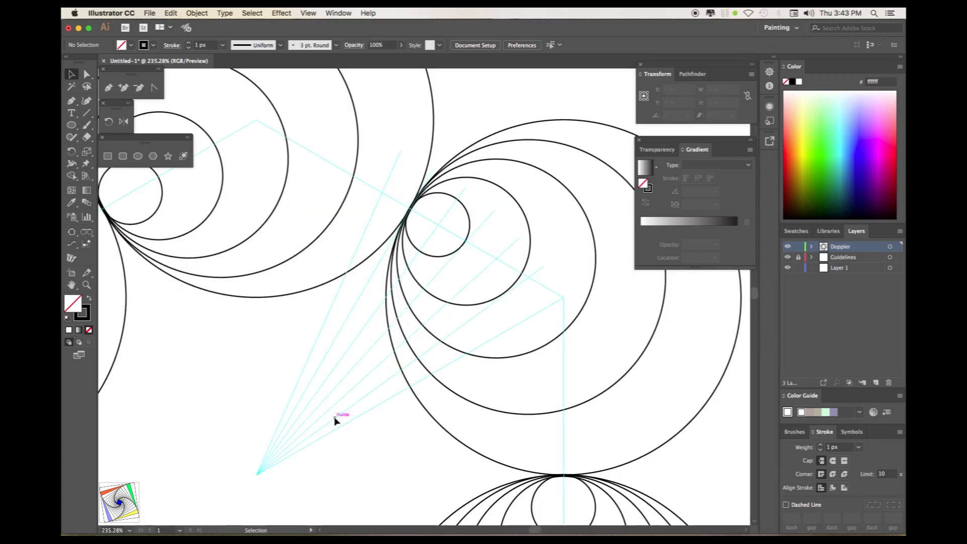
click(72, 285)
drag(244, 453, 403, 297)
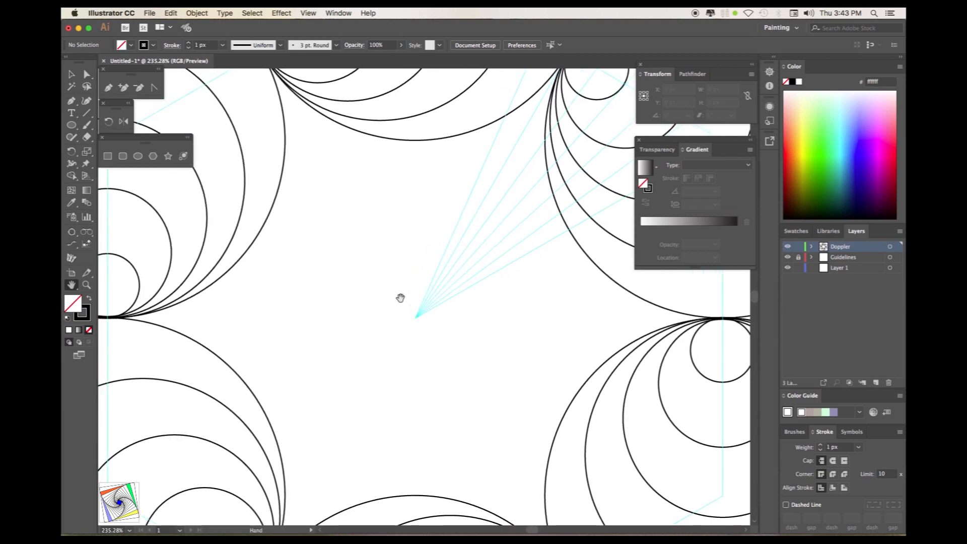
click(308, 13)
click(320, 389)
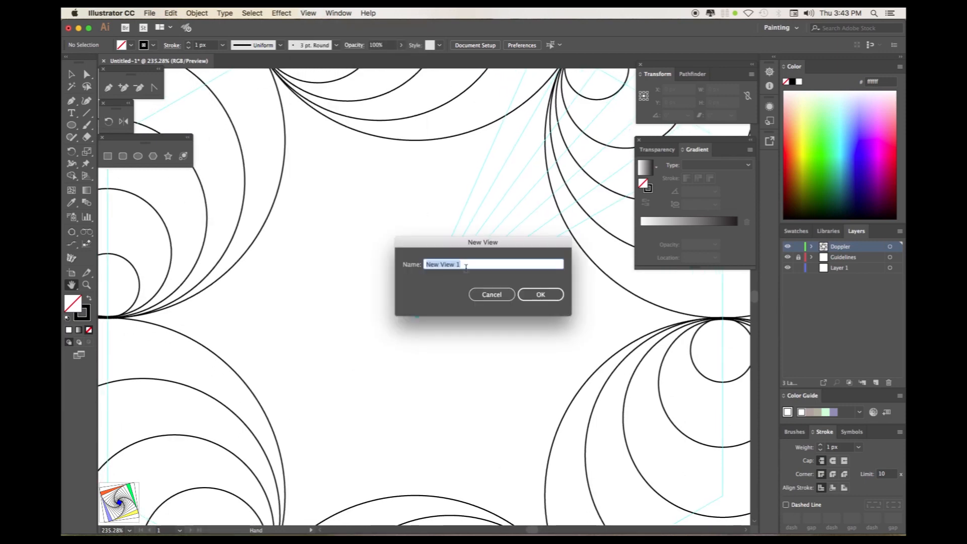
text(Center ZOOM)
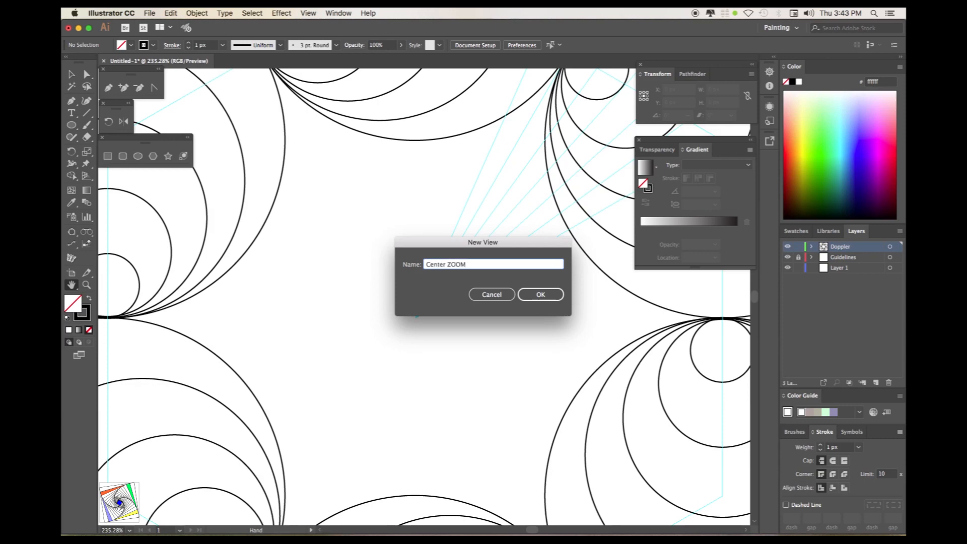
click(529, 296)
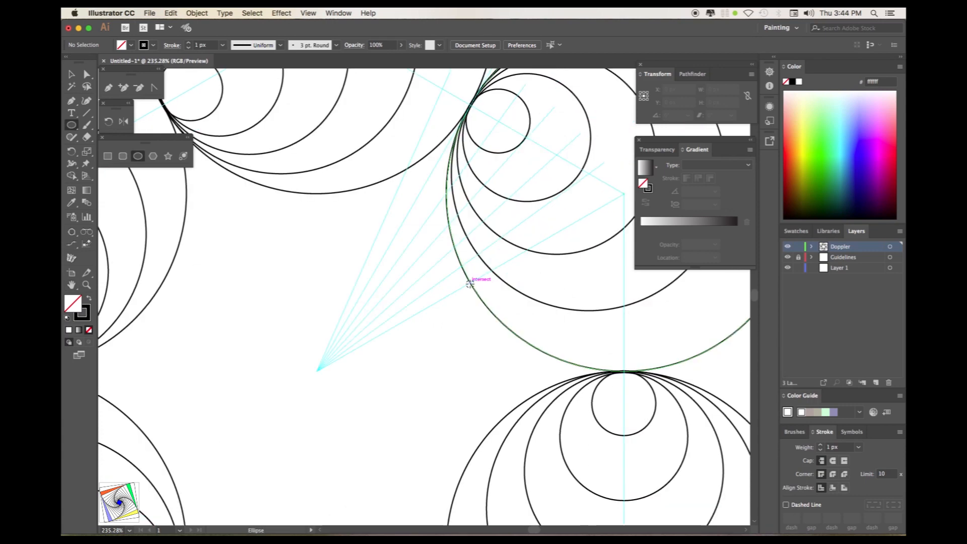
Draw a circle centered where the first guide line crosses the upper-right group's largest circle, and size it 305 by 305 px.
mouse_move(470, 282)
mouse_down()
mouse_move(548, 371)
mouse_move(575, 374)
mouse_move(300, 395)
mouse_move(278, 425)
mouse_up()
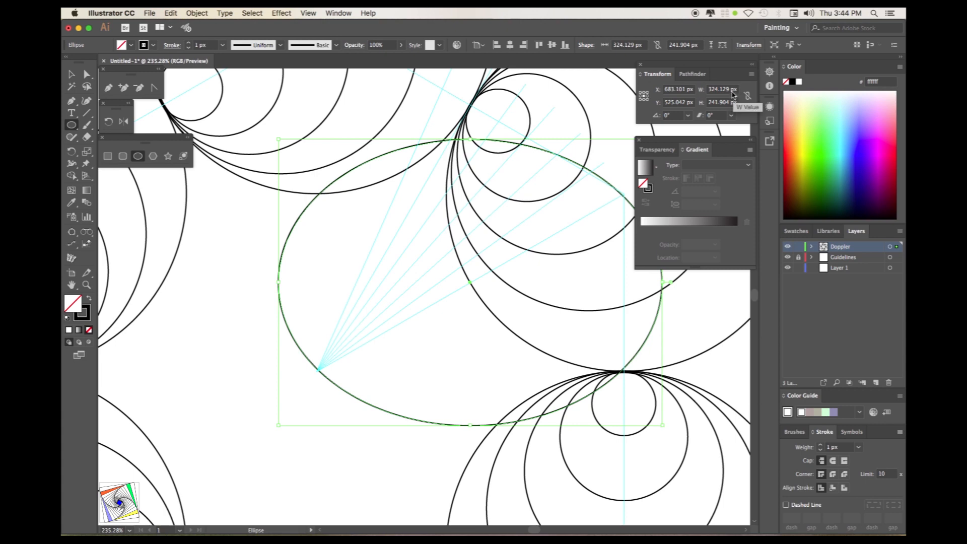
click(733, 94)
text(305)
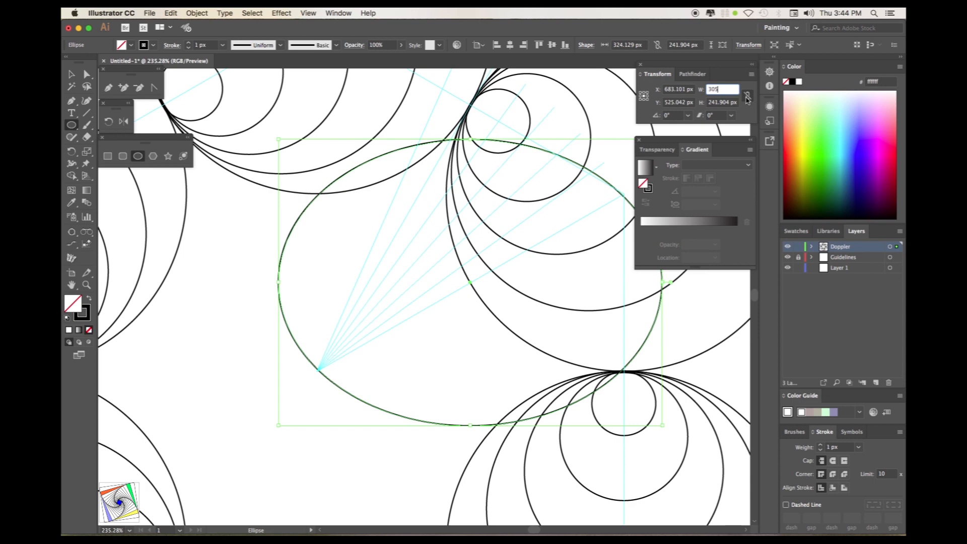
key(Tab)
text(35)
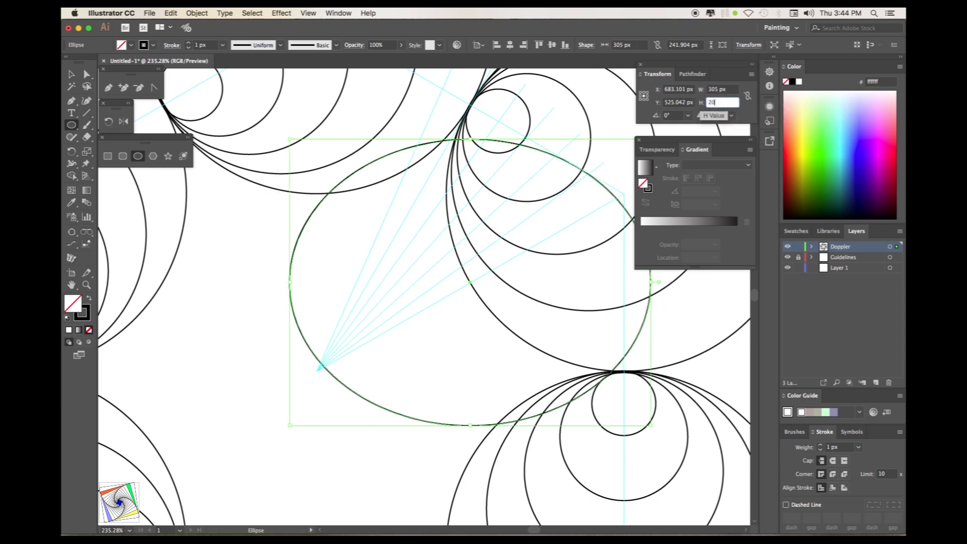
key(BackSpace)
key(BackSpace)
key(BackSpace)
text(305)
key(Tab)
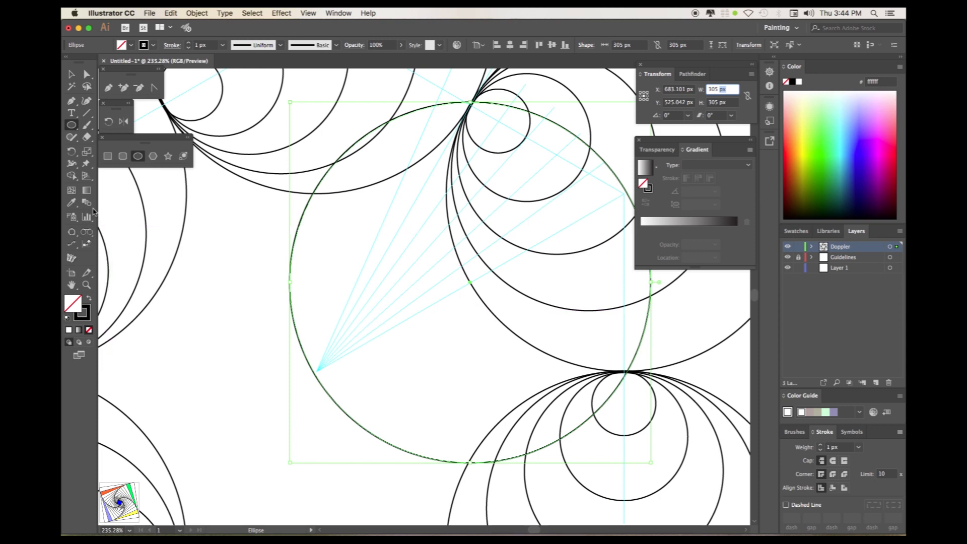
Reflect a copy of the new circle across the vertical axis through the hexagon's center.
click(126, 123)
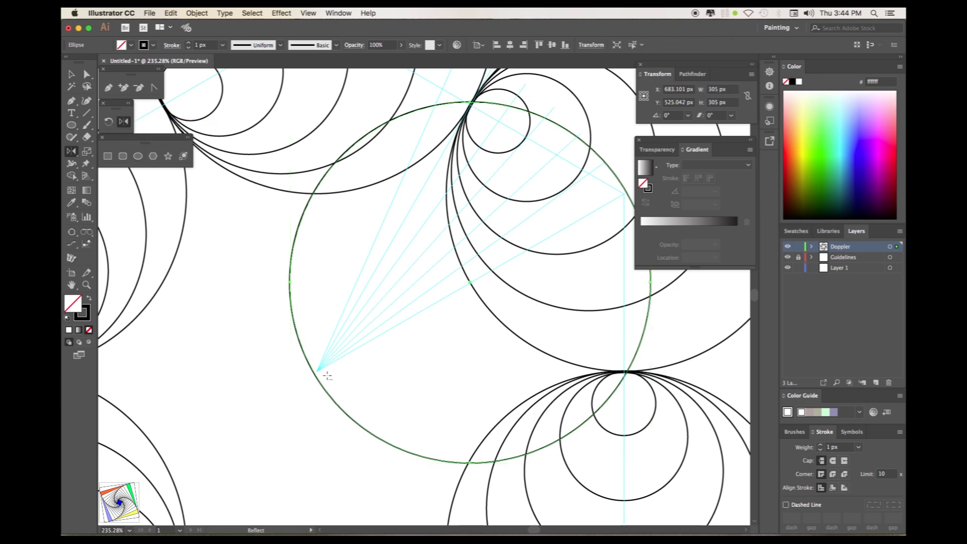
alt+click(317, 370)
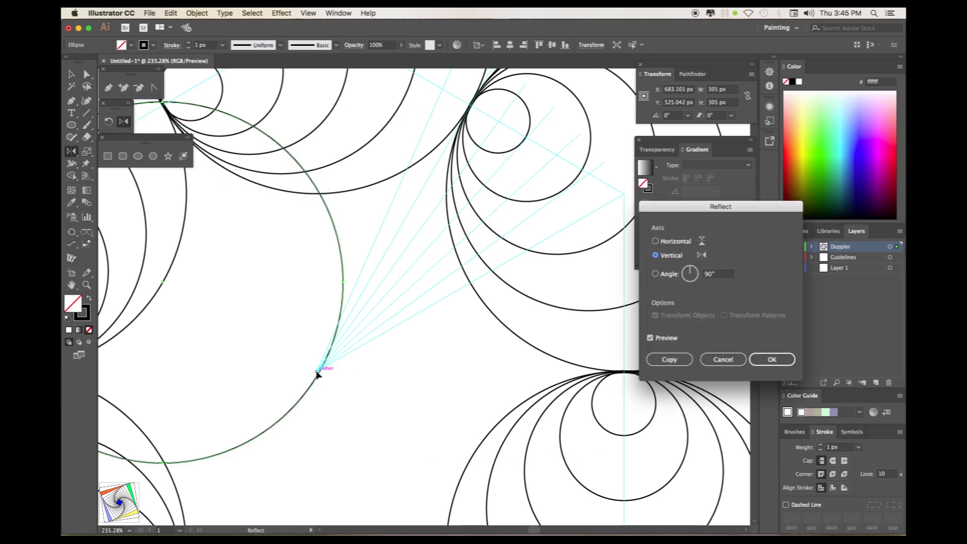
click(673, 358)
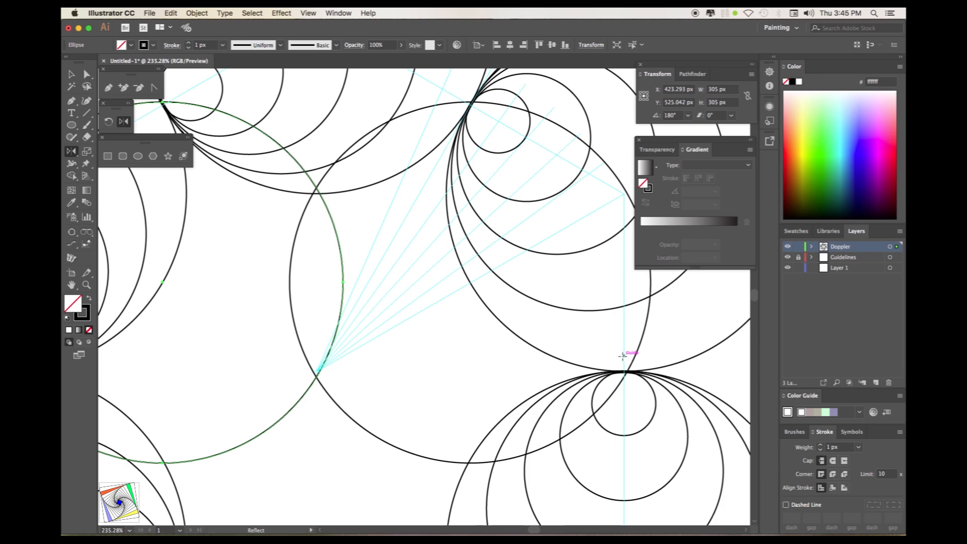
Delete the outermost anchor points of the two overlapping circles on Layer 4 and intersect the remaining arcs into a single petal.
click(309, 13)
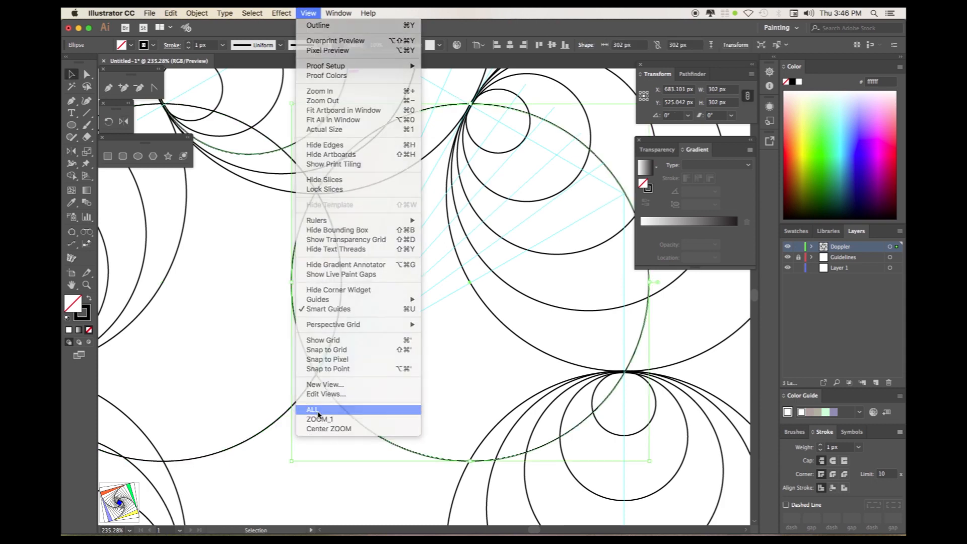
click(318, 414)
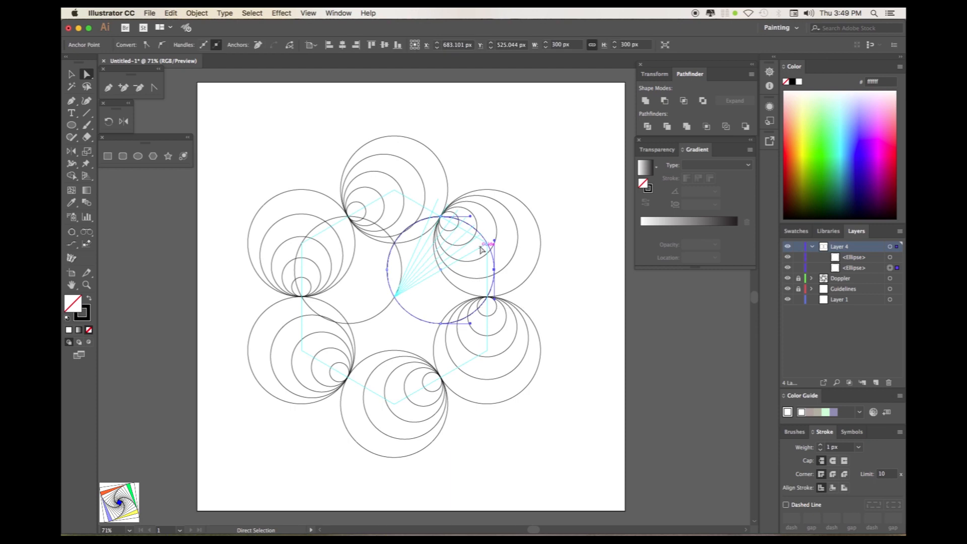
key(Delete)
drag(264, 244, 310, 296)
key(Delete)
shift+click(890, 267)
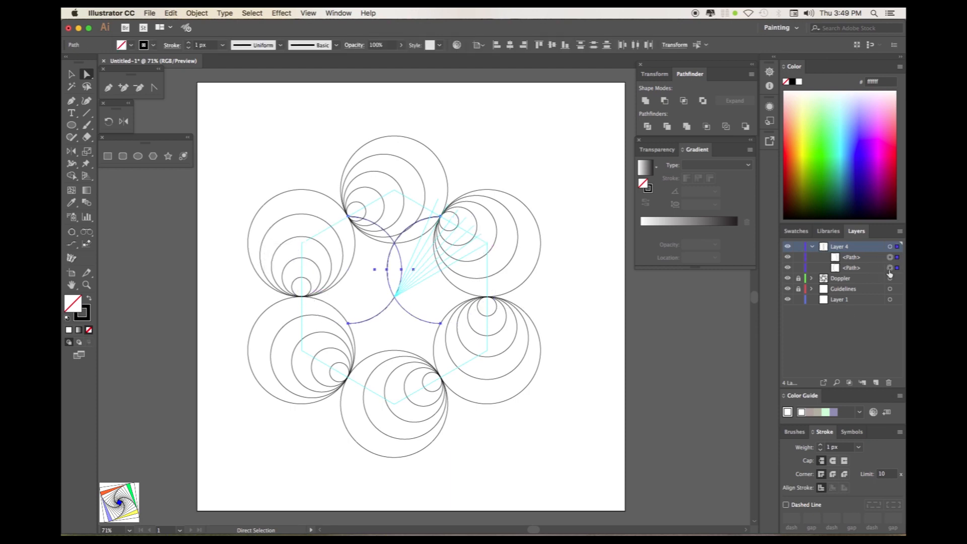
click(684, 100)
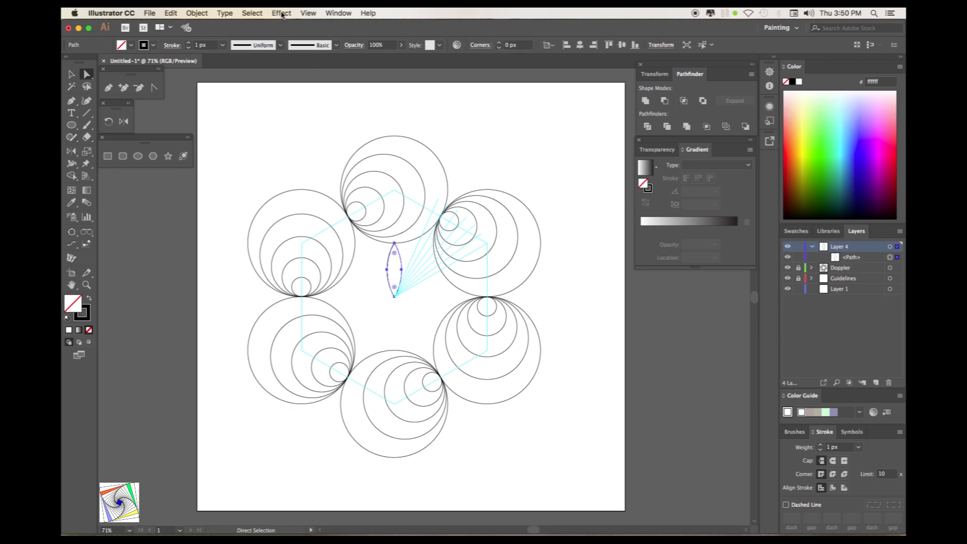
Using the Center ZOOM view, rotate a copy of the petal by 60° around its lower tip at the hexagon's center.
click(308, 13)
click(336, 428)
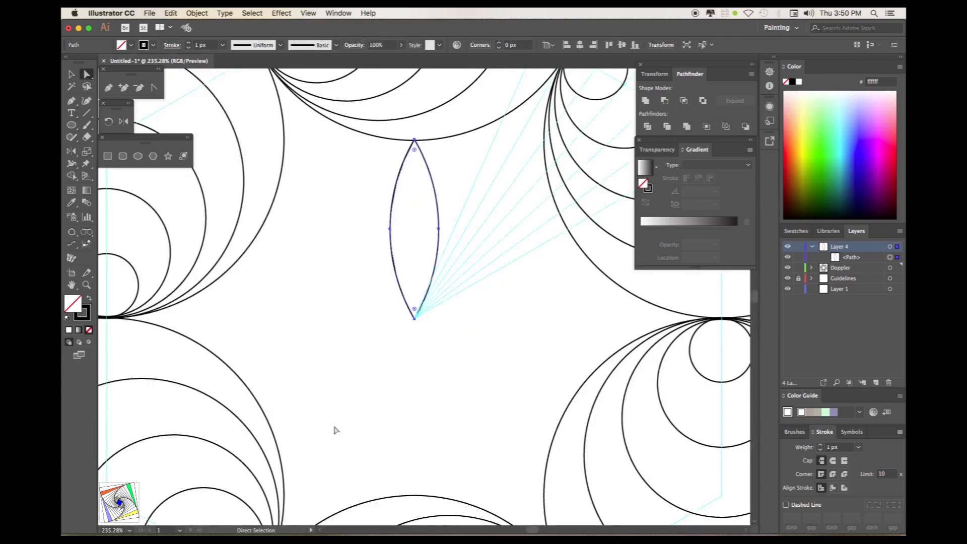
click(307, 360)
key(v)
click(393, 204)
click(110, 122)
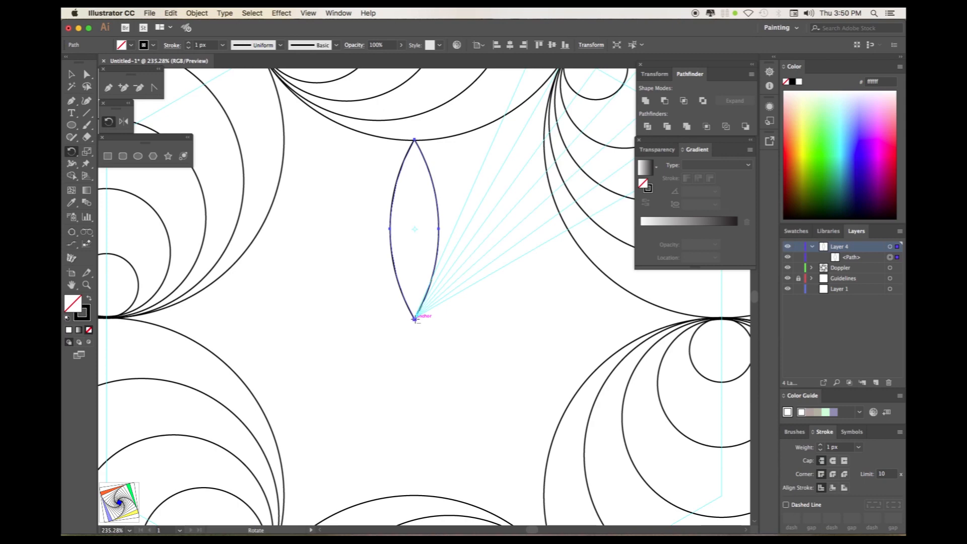
alt+click(414, 318)
click(707, 329)
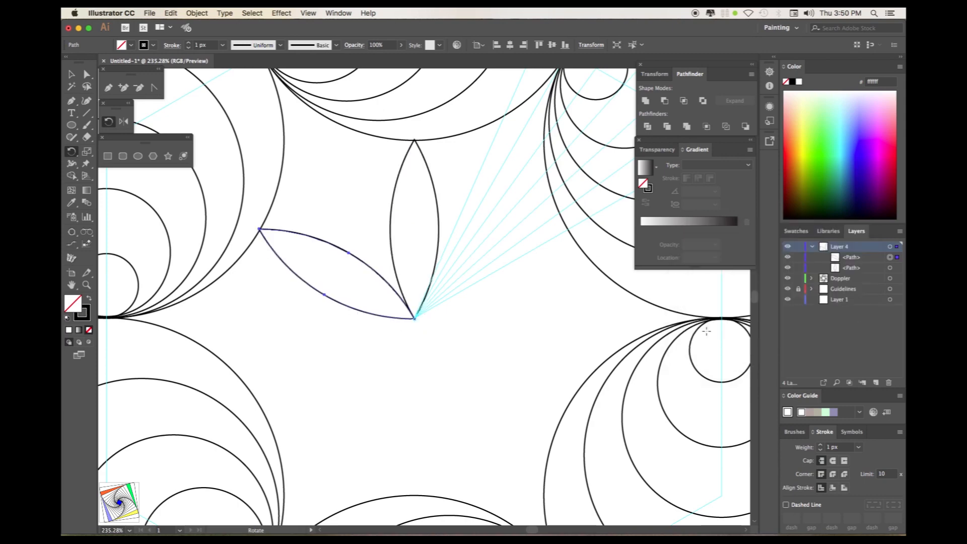
Repeat the rotated petal copy four more times to form a six-petal flower, and deselect.
key(super+d)
key(super+d)
key(super+d)
key(super+d)
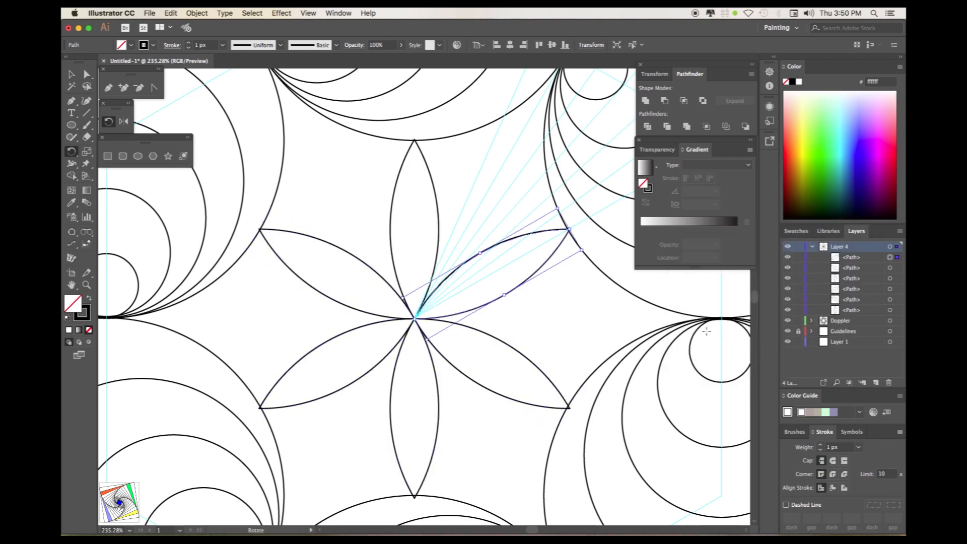
key(y)
click(249, 274)
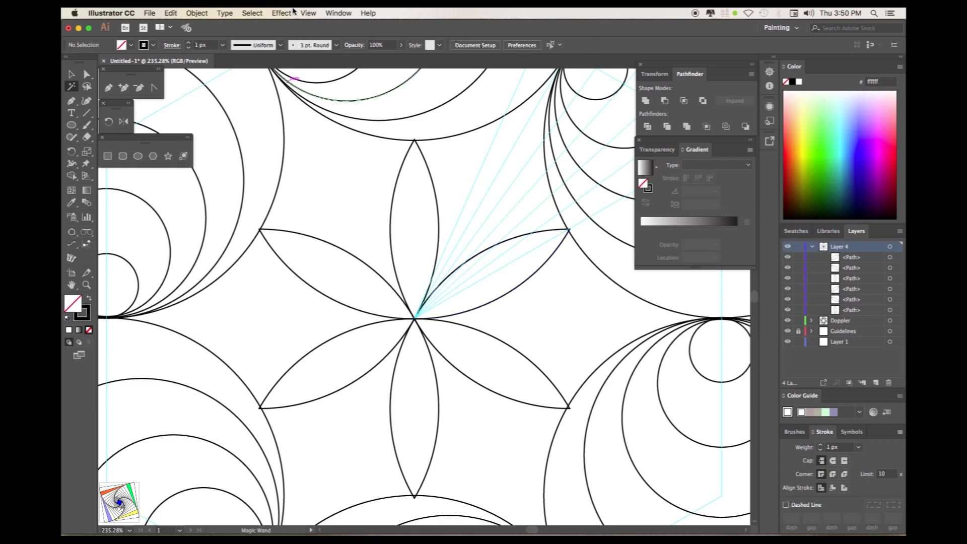
Rename Layer 4, which holds the six-petal flower, as Flower.
click(308, 13)
click(371, 410)
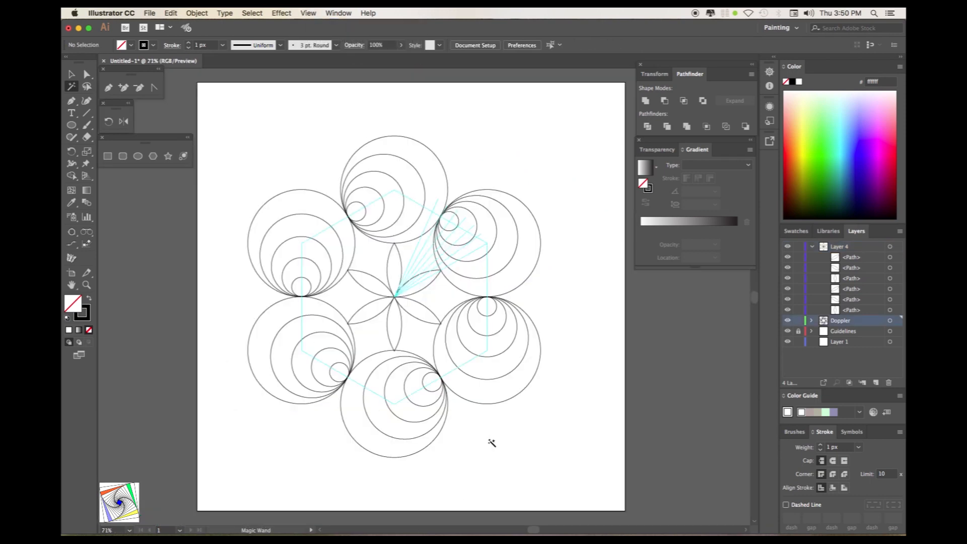
click(812, 247)
double_click(840, 247)
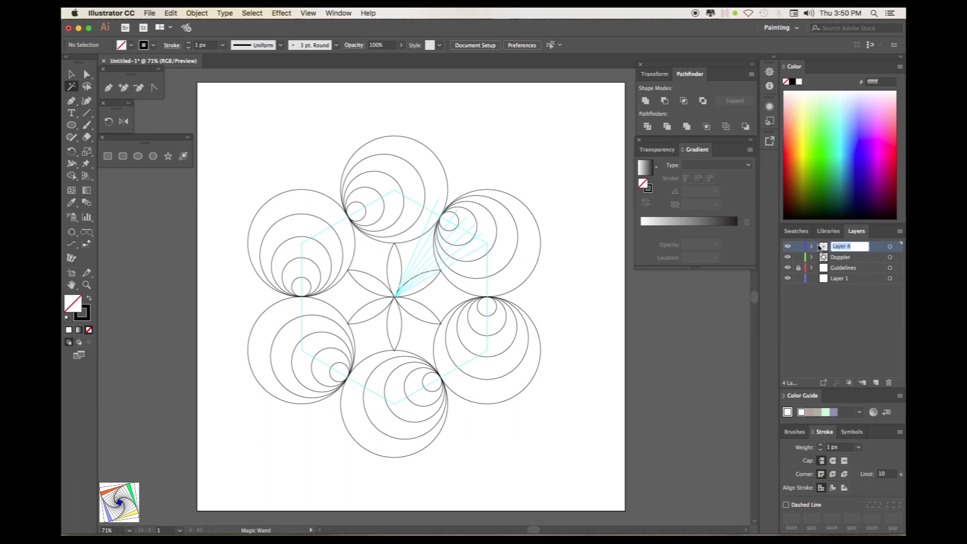
text(flower)
key(Return)
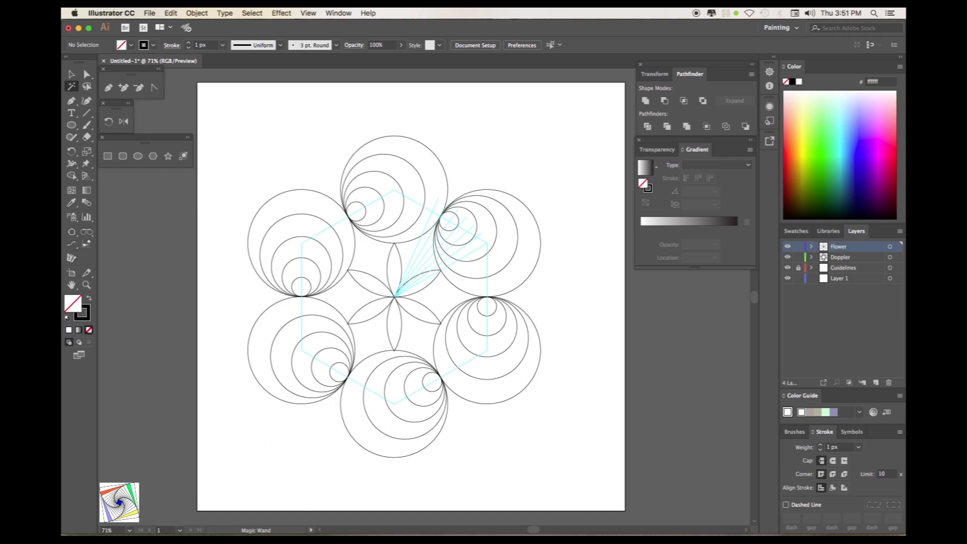
Select the flower's lower vertical petal on the Flower layer and add a new layer named Petals.
click(812, 247)
click(390, 265)
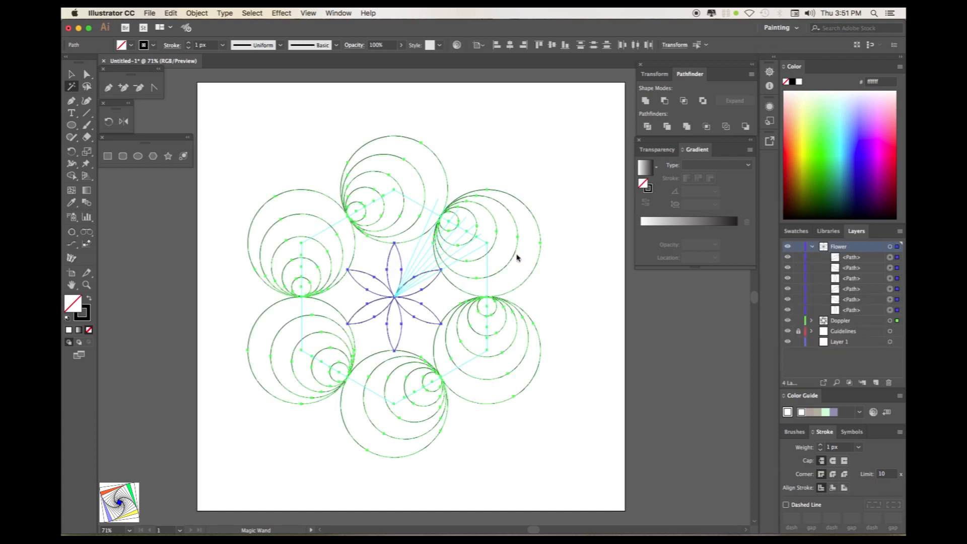
click(719, 310)
click(890, 278)
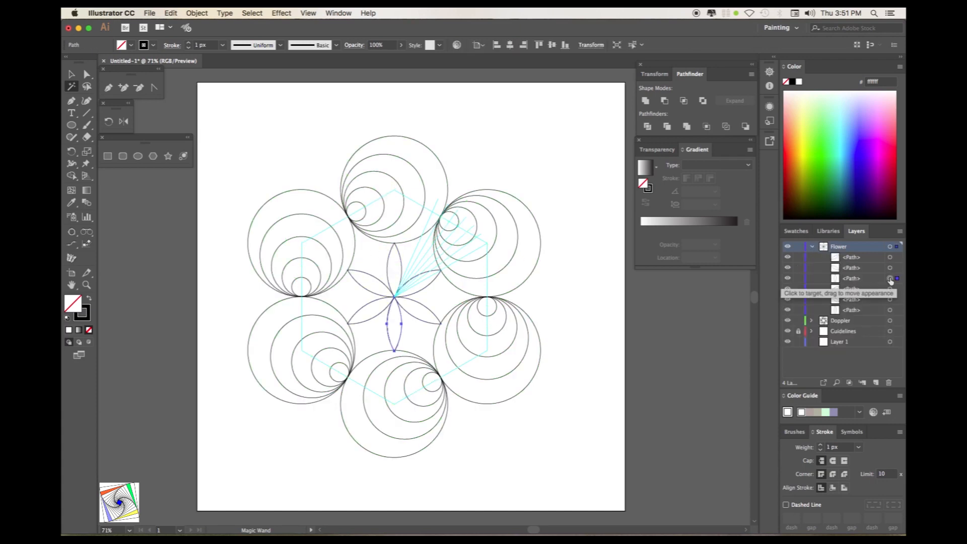
click(866, 283)
click(876, 383)
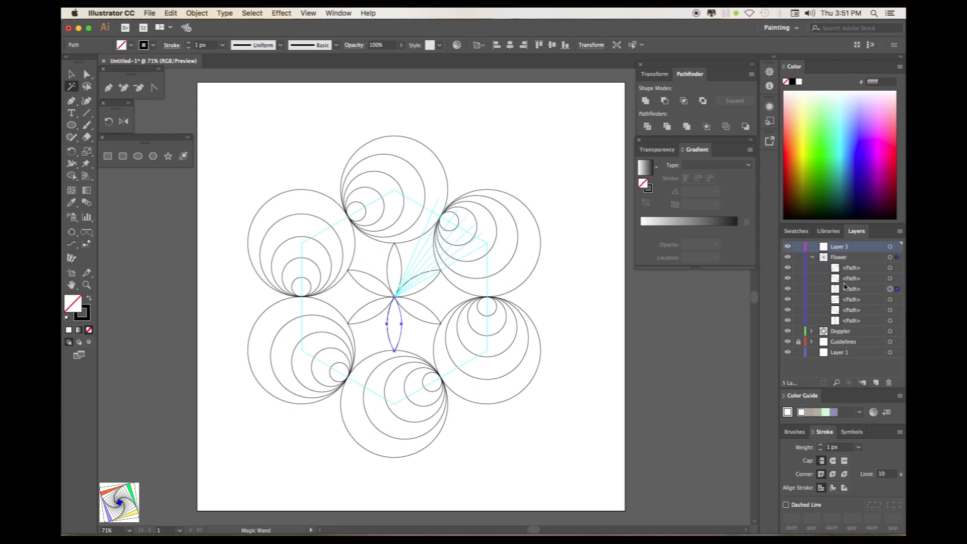
double_click(838, 248)
text(F)
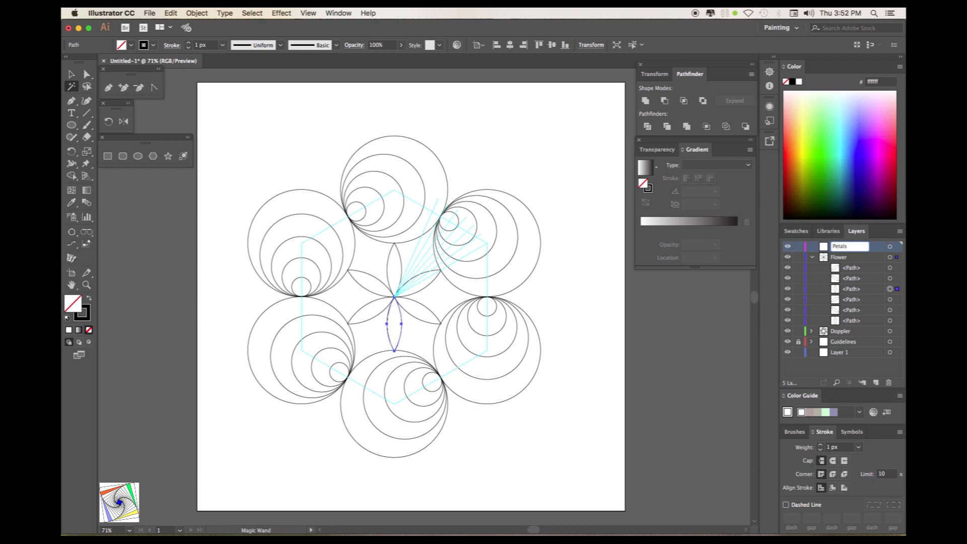
key(Return)
Duplicate the lower petal's path and move it into the Petals layer, and lock the Flower and Doppler layers.
click(870, 289)
drag(869, 291, 877, 383)
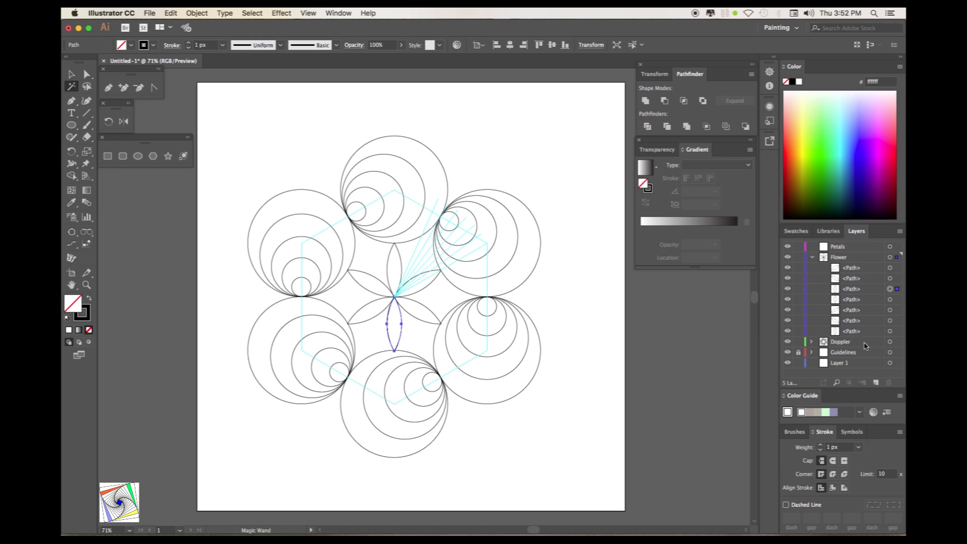
click(862, 290)
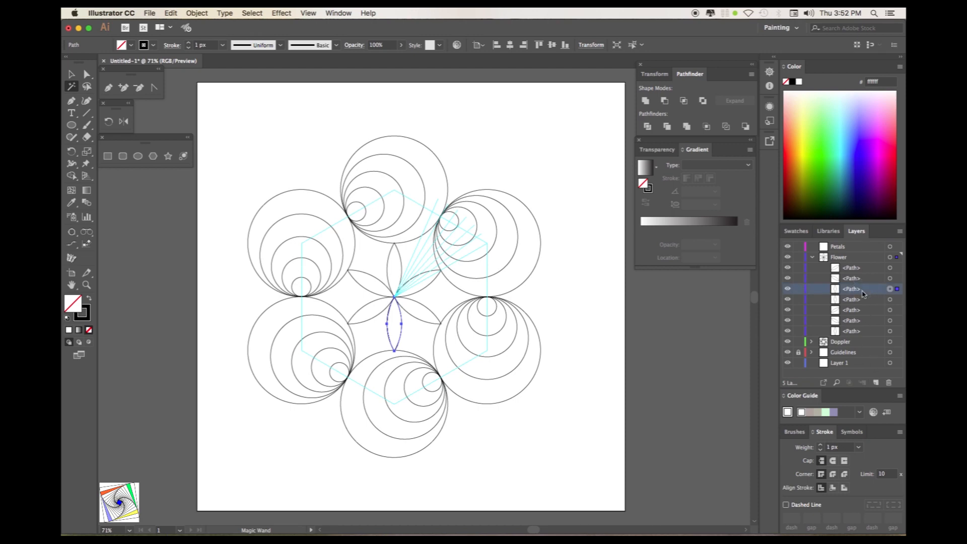
drag(862, 293, 853, 248)
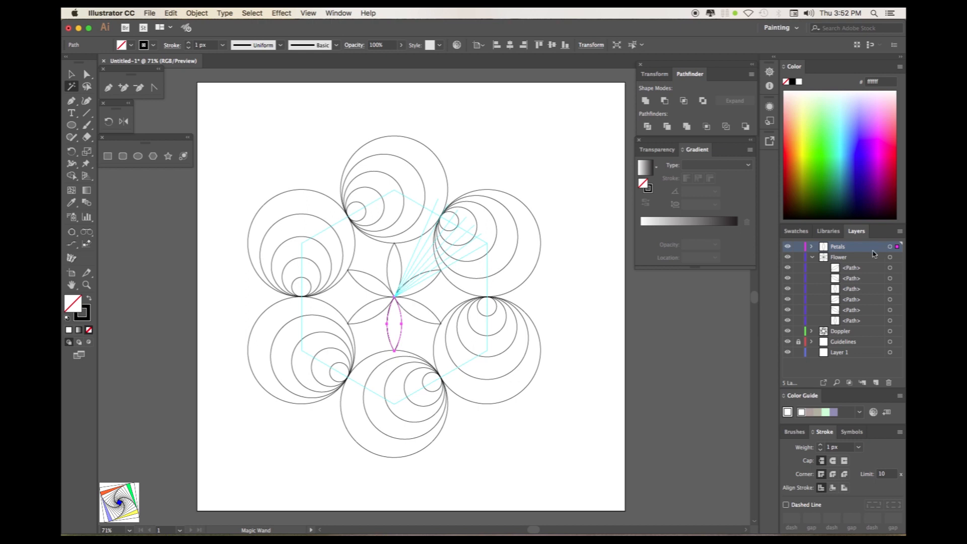
click(812, 257)
click(799, 257)
click(798, 268)
Move the petal on the Petals layer so it spans vertically between the tips of the flower's two left petals, snapping its upper anchor to the tip.
click(71, 74)
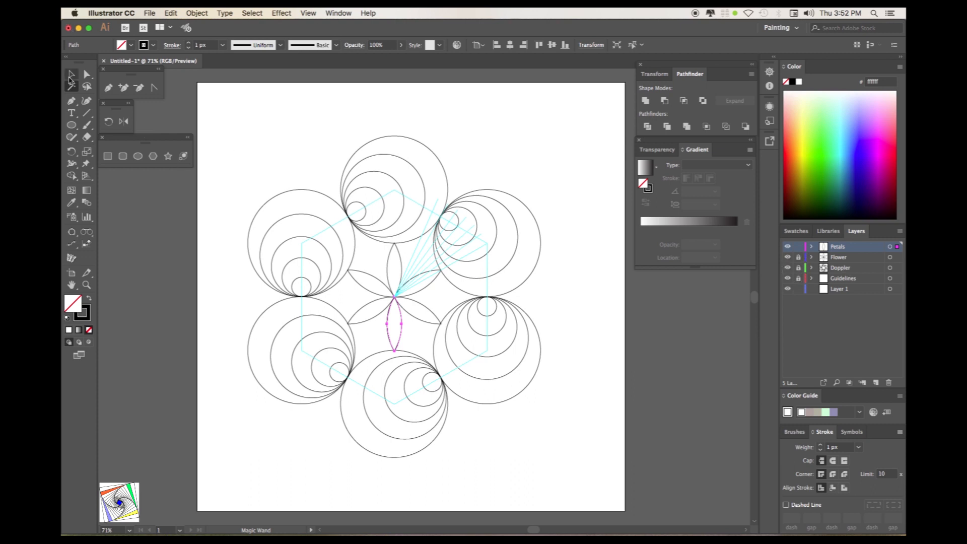
click(434, 113)
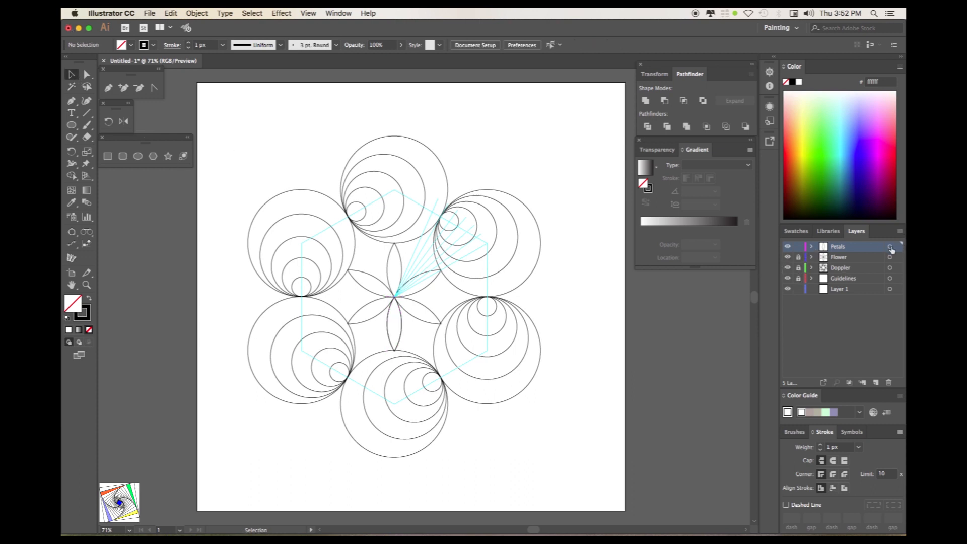
click(890, 246)
drag(387, 325, 340, 297)
click(306, 15)
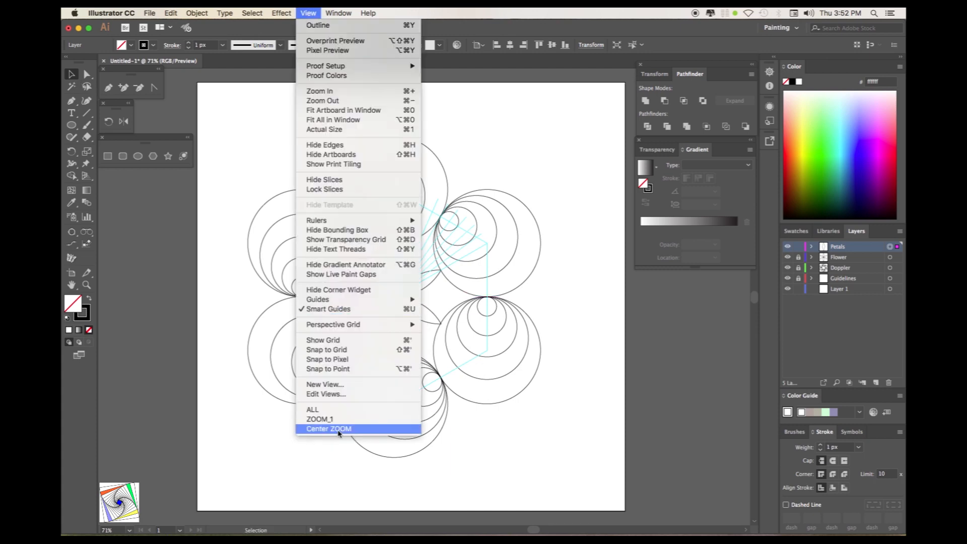
click(337, 430)
click(87, 75)
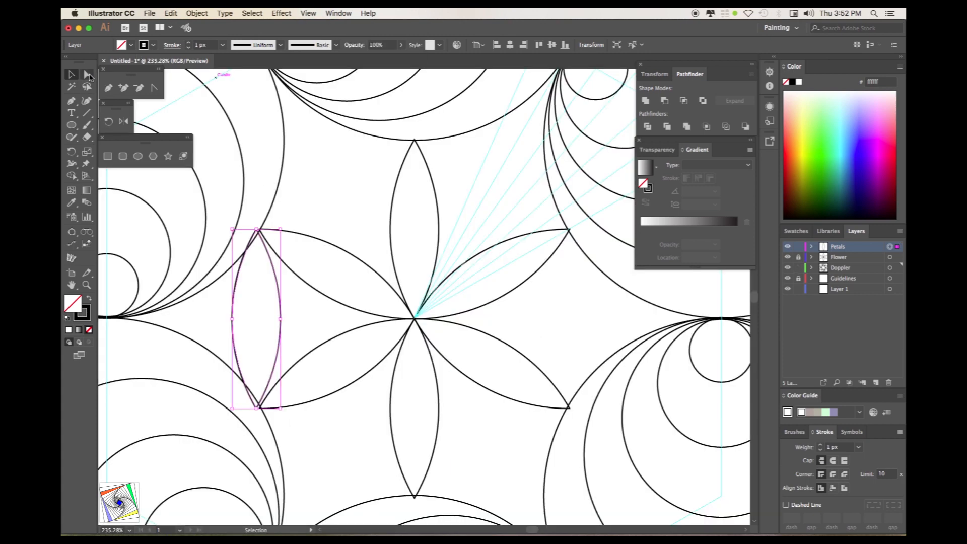
mouse_move(256, 230)
mouse_down()
mouse_move(273, 233)
mouse_move(259, 231)
mouse_up()
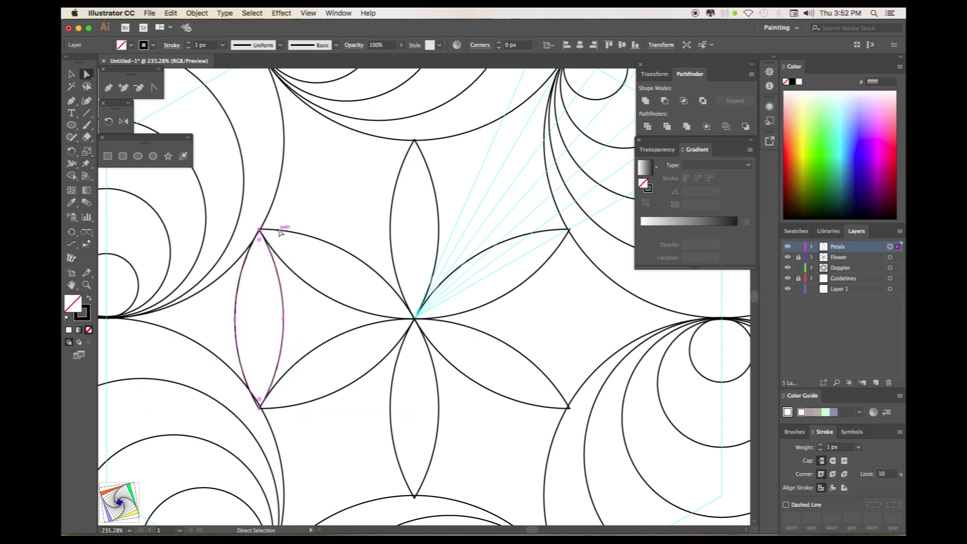
Rotate a copy of the moved petal by 60° around the hexagon's center.
click(298, 201)
key(super+z)
key(r)
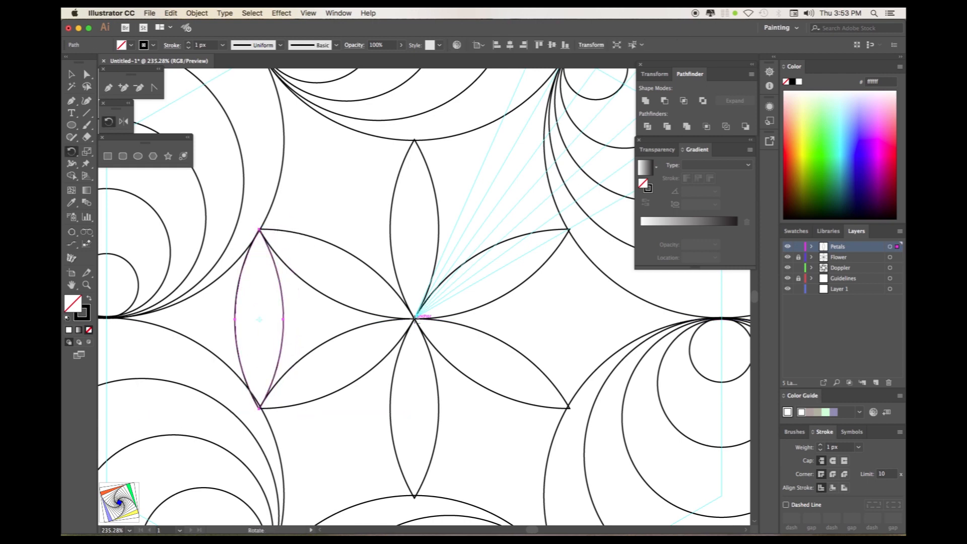
alt+click(415, 318)
click(695, 328)
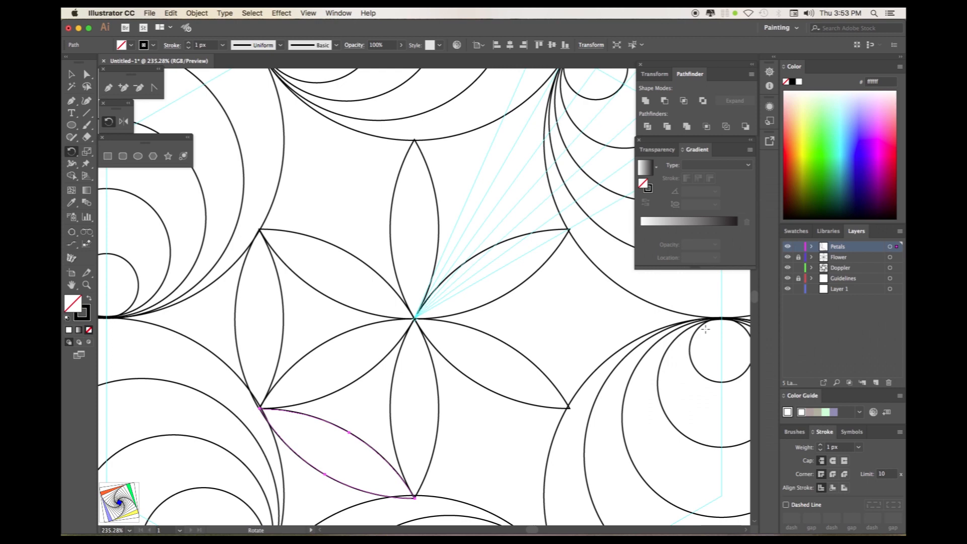
Repeat the rotated copy four more times to close the outer petal ring around the flower, deselect, and return to the ALL view.
key(super+d)
key(super+d)
key(super+d)
key(super+d)
key(r)
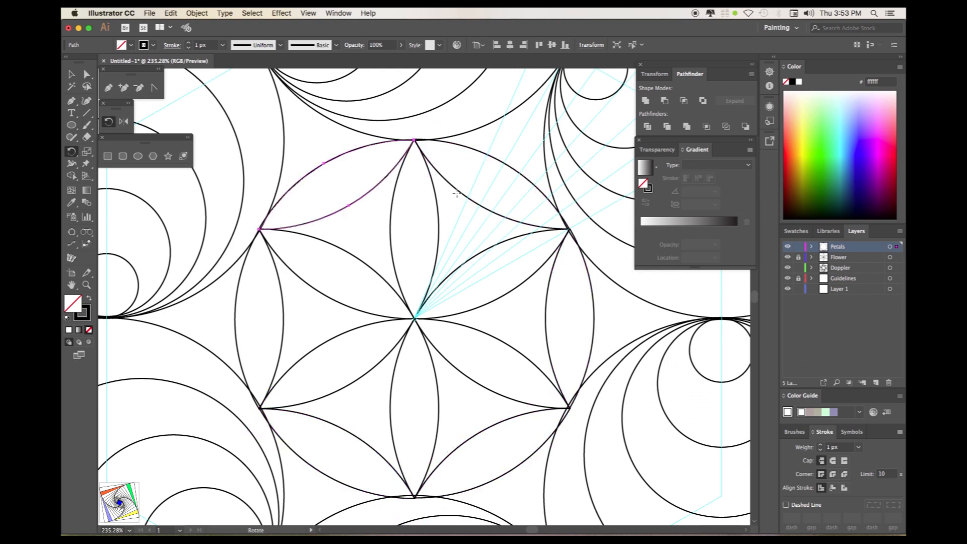
key(v)
click(237, 121)
click(308, 14)
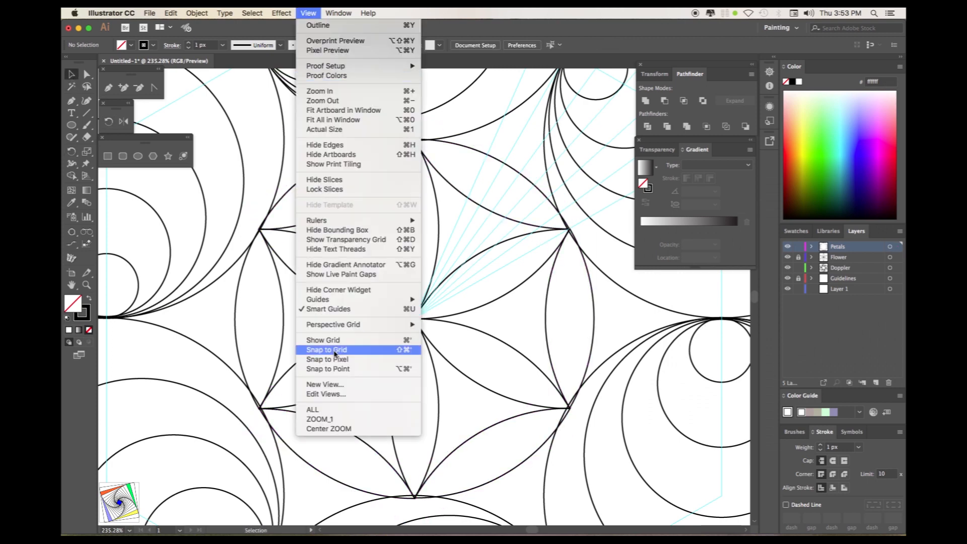
click(313, 410)
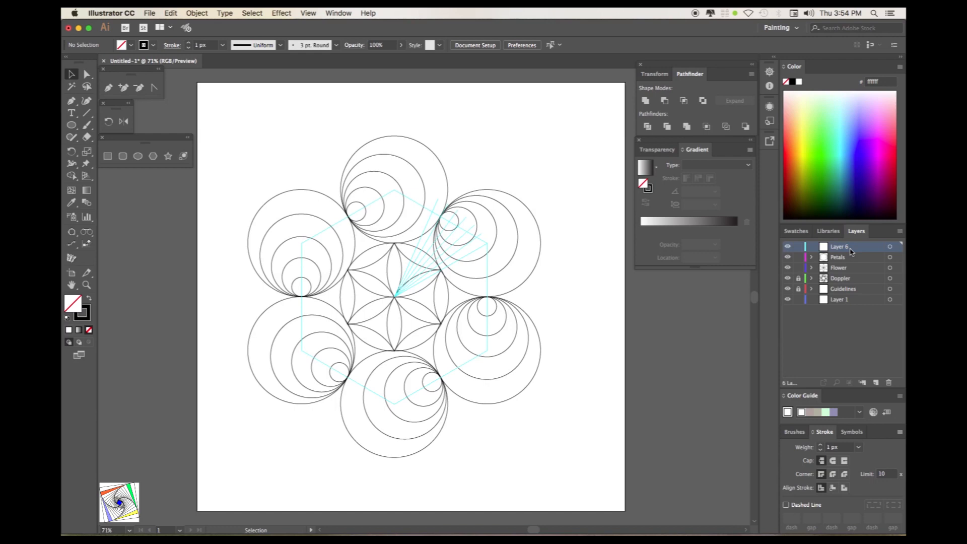
Rename the new Layer 6 as TRI_Shape.
double_click(853, 250)
text(TRI)
key(Return)
double_click(841, 248)
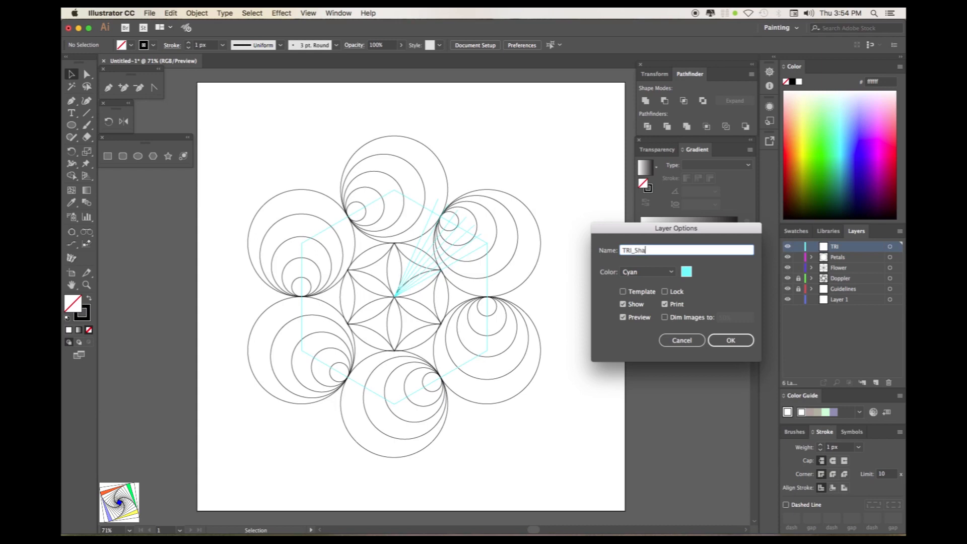
text(_Shape)
key(Return)
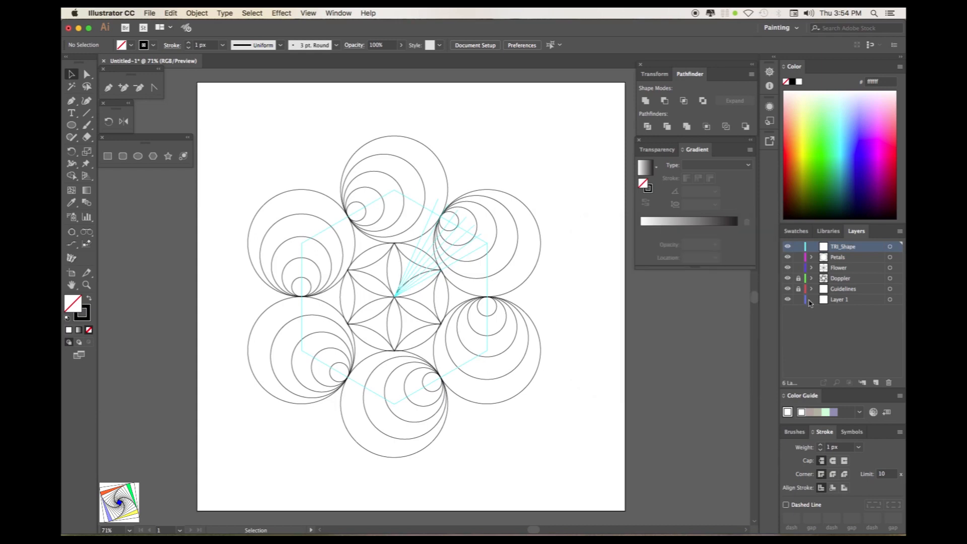
Duplicate the left vertical petal of the outer ring and move it into the TRI_Shape layer.
click(355, 295)
click(811, 257)
click(854, 320)
drag(877, 382, 878, 383)
drag(857, 321, 855, 247)
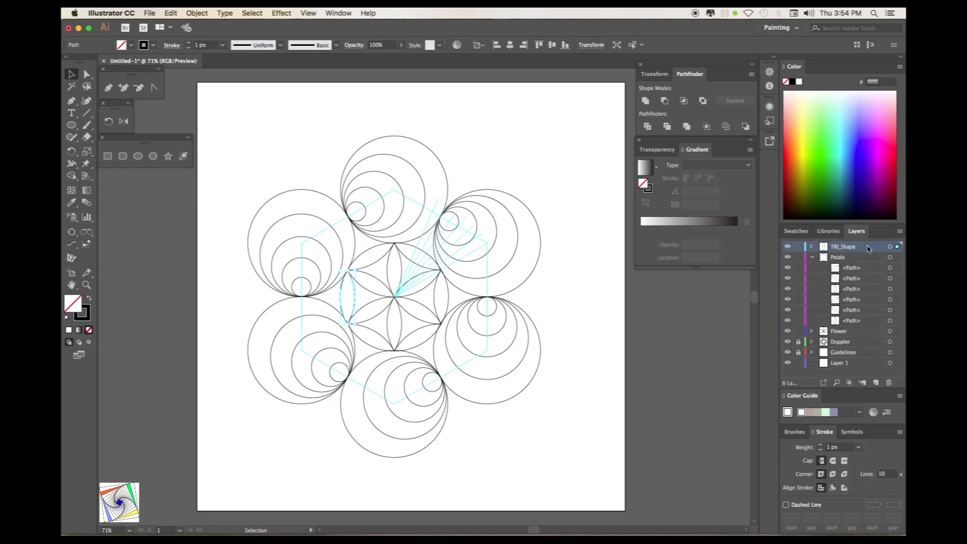
click(811, 257)
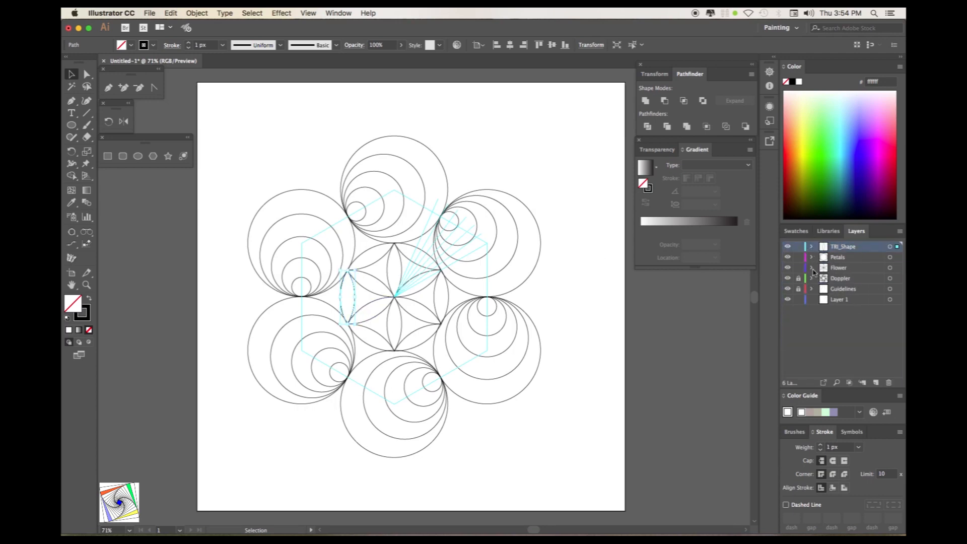
Duplicate the flower's lower-left and upper-left petals and move them into the TRI_Shape layer.
click(811, 268)
click(373, 315)
drag(852, 310, 877, 378)
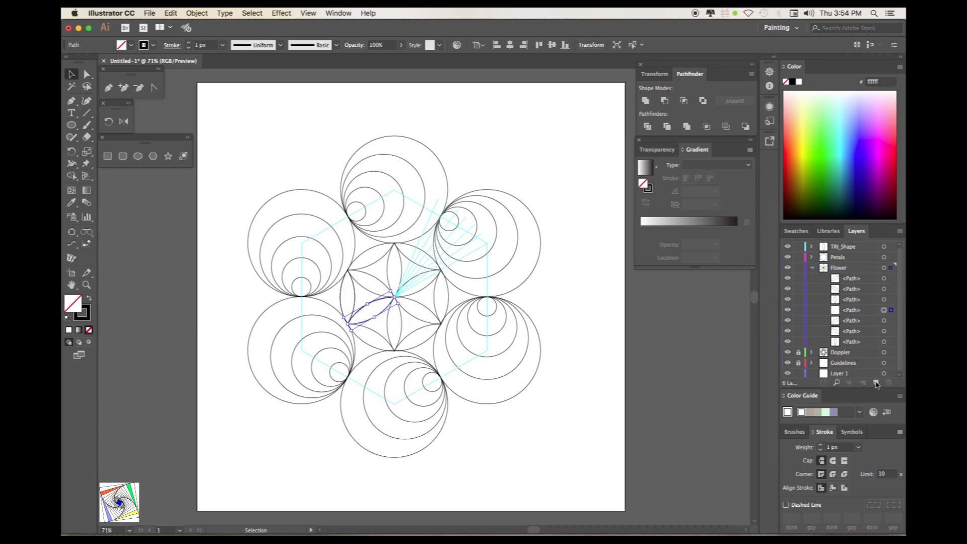
drag(864, 312, 857, 247)
click(372, 275)
drag(852, 322, 856, 246)
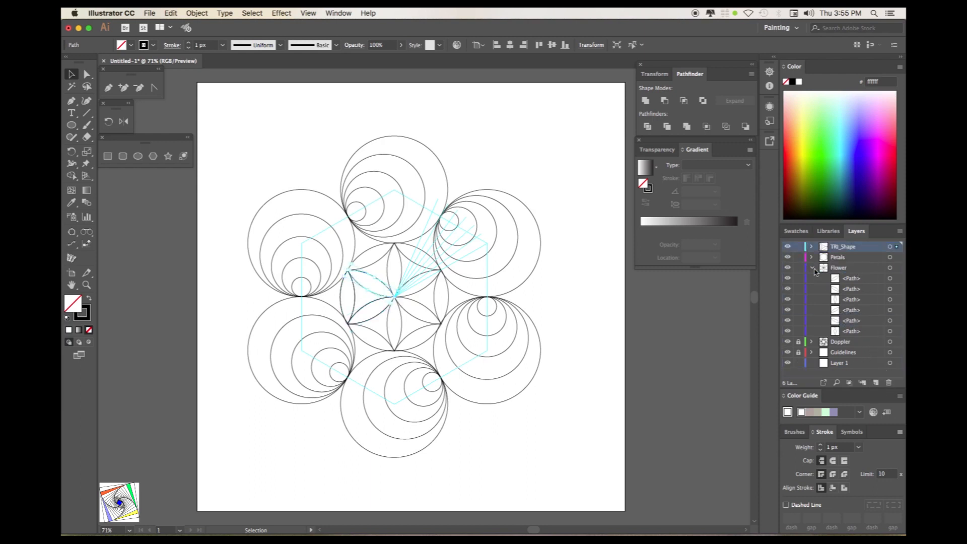
click(812, 268)
Move the three petals on TRI_Shape together to the empty area left of the circles, and lock the Petals layer.
click(890, 246)
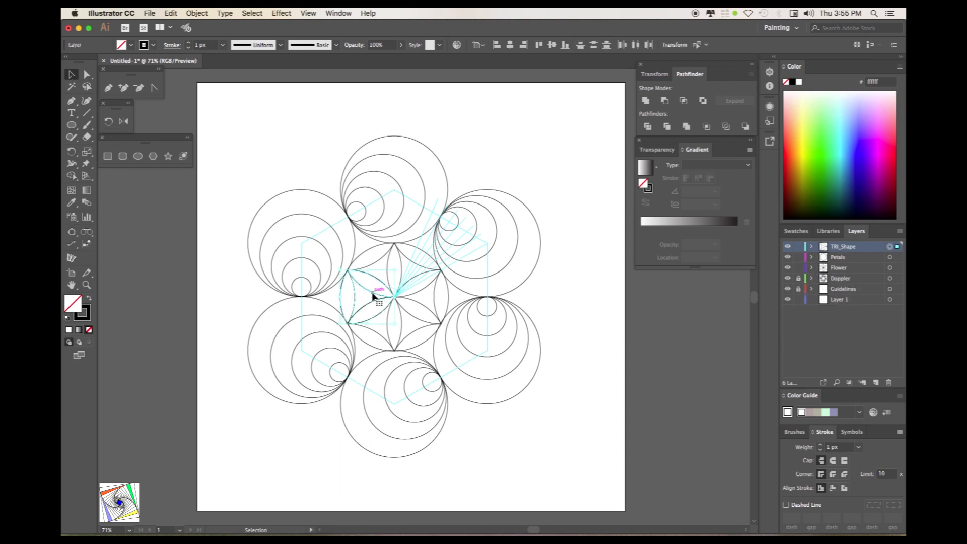
drag(373, 297, 249, 296)
click(787, 257)
click(788, 258)
click(798, 257)
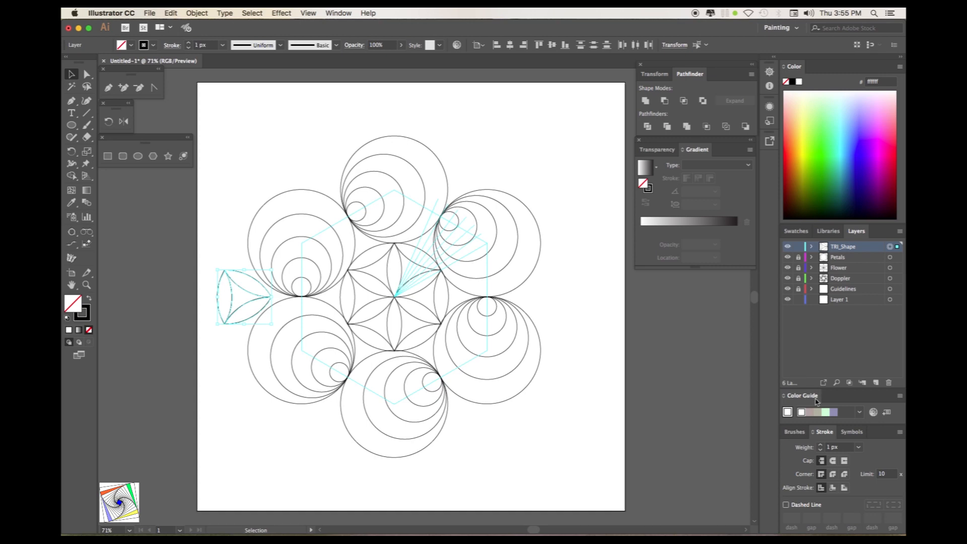
Delete the outermost anchor point of the left petal in the three-petal group, leaving only its inner arc.
click(86, 284)
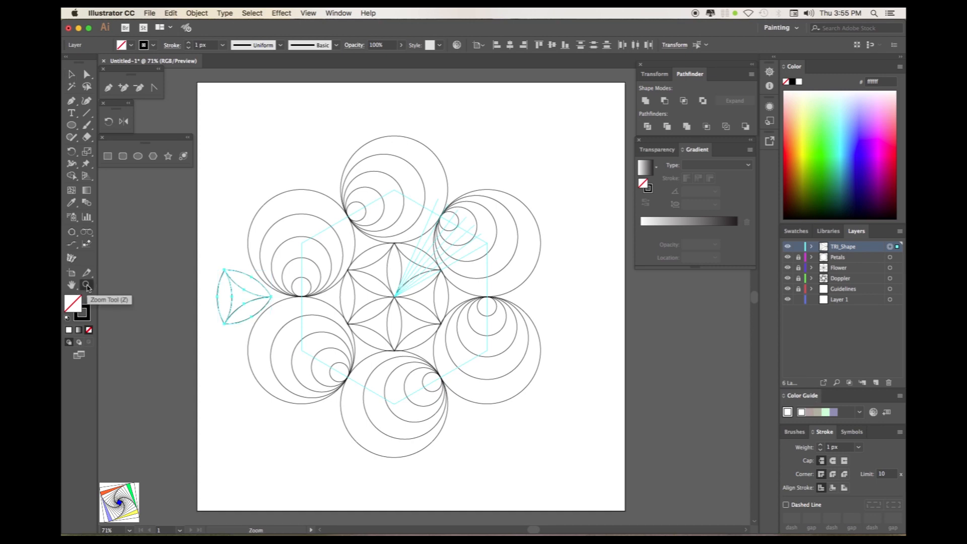
drag(205, 261, 312, 359)
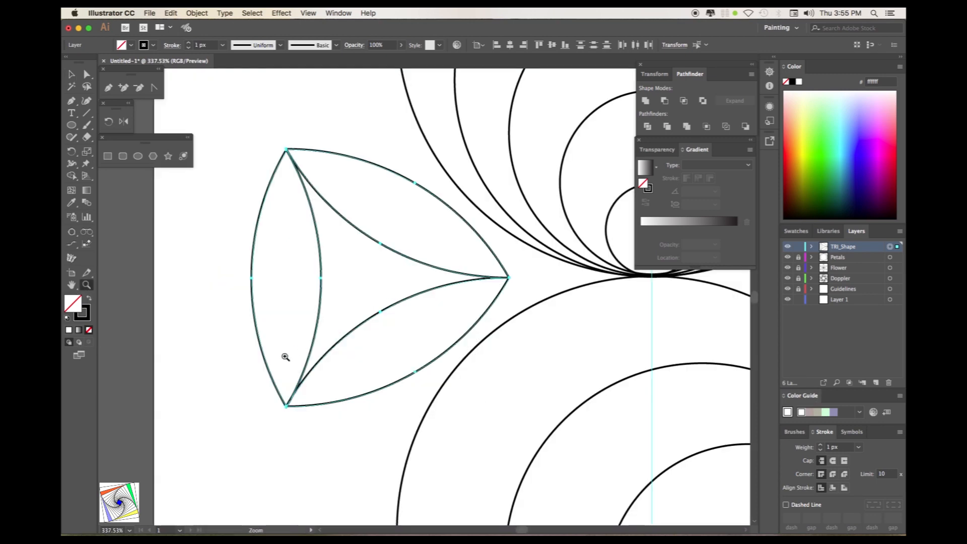
click(73, 76)
click(224, 101)
click(89, 77)
drag(222, 237, 267, 328)
key(Delete)
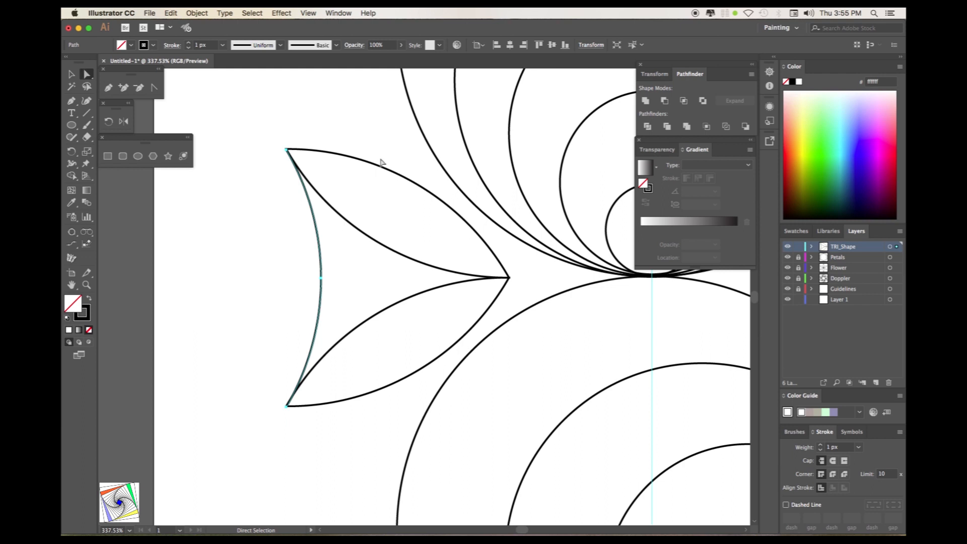
Delete the outer anchor points of the upper and lower petals in the group, leaving only their inner arcs.
drag(383, 161, 415, 233)
key(Delete)
click(171, 13)
key(ctrl+j)
click(437, 198)
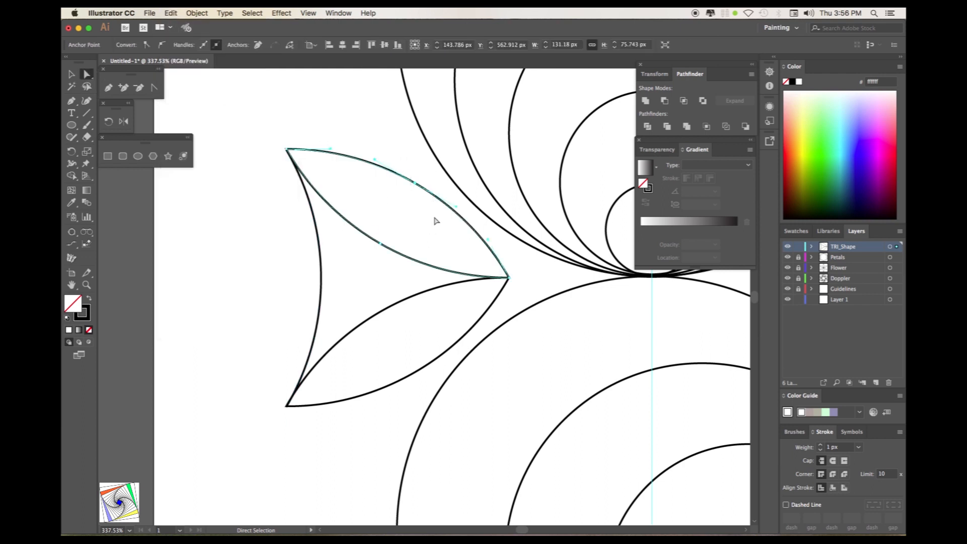
key(Delete)
drag(404, 406, 456, 371)
key(Delete)
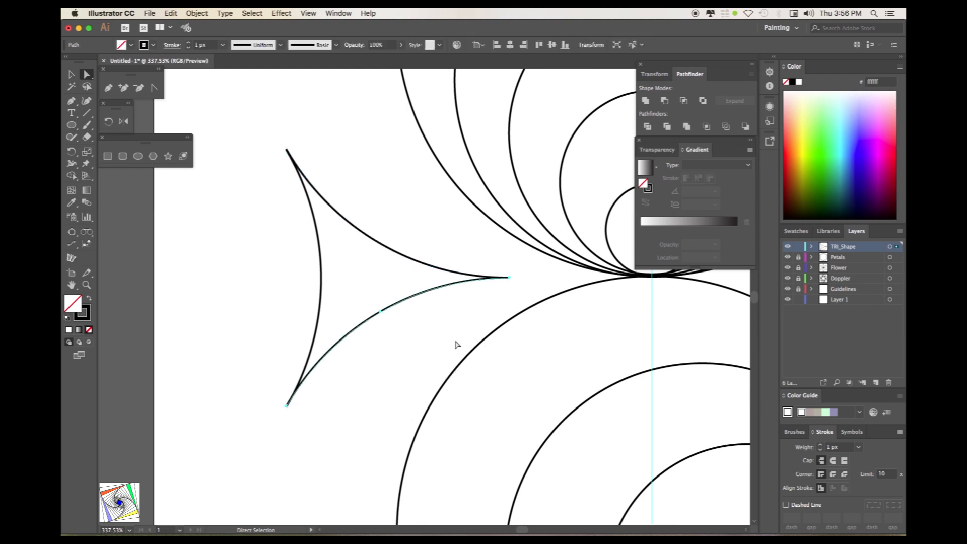
Join the three separate arcs on the TRI_Shape layer into one continuous curved-triangle path.
click(811, 247)
click(890, 246)
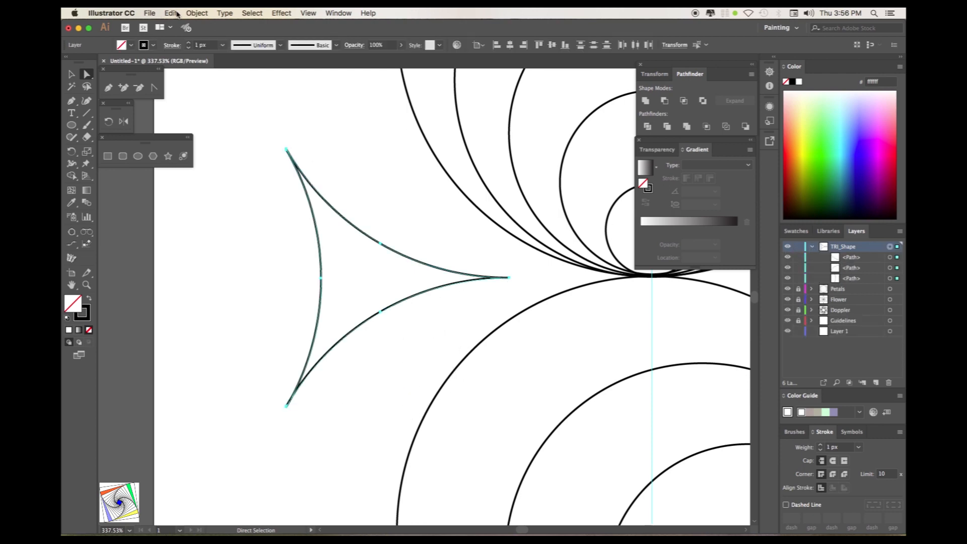
click(300, 130)
click(311, 183)
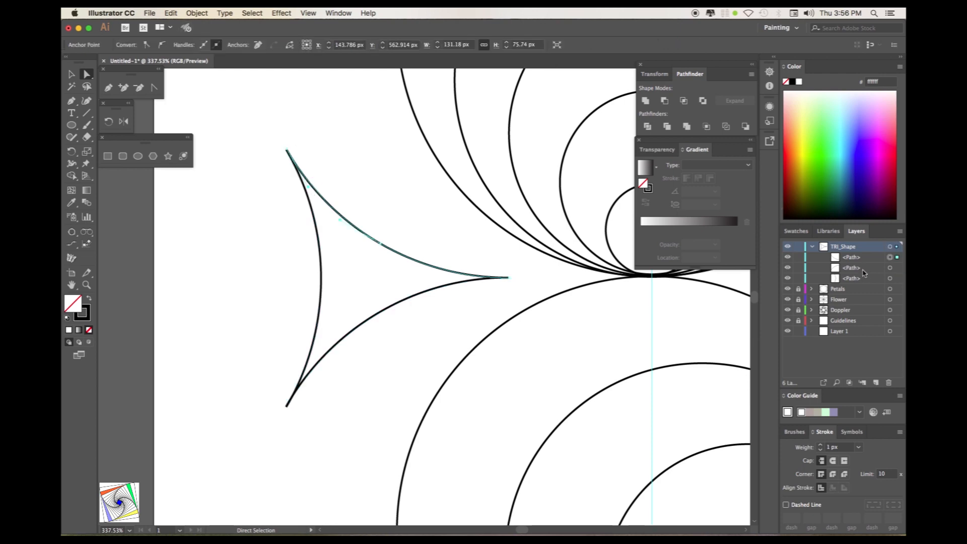
click(890, 246)
click(196, 13)
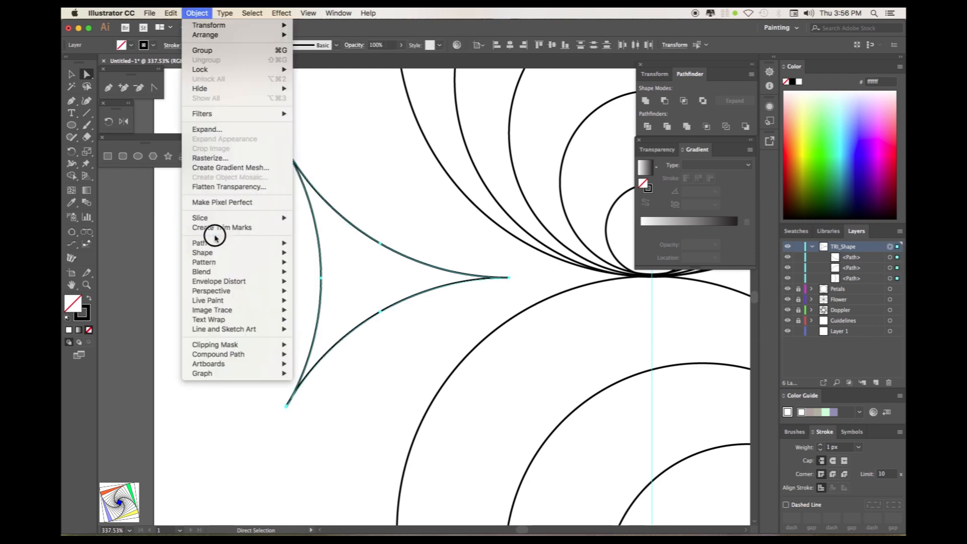
click(364, 251)
click(277, 170)
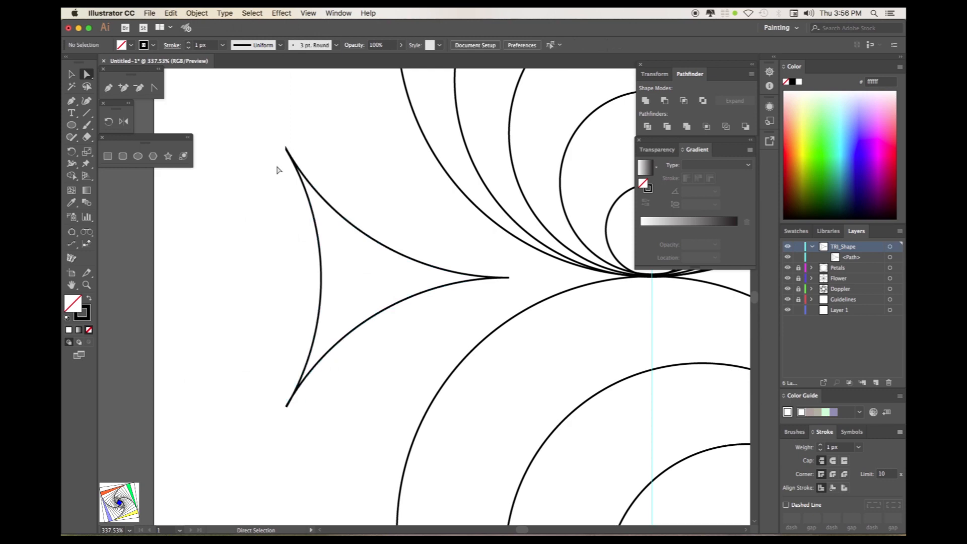
click(309, 183)
click(253, 182)
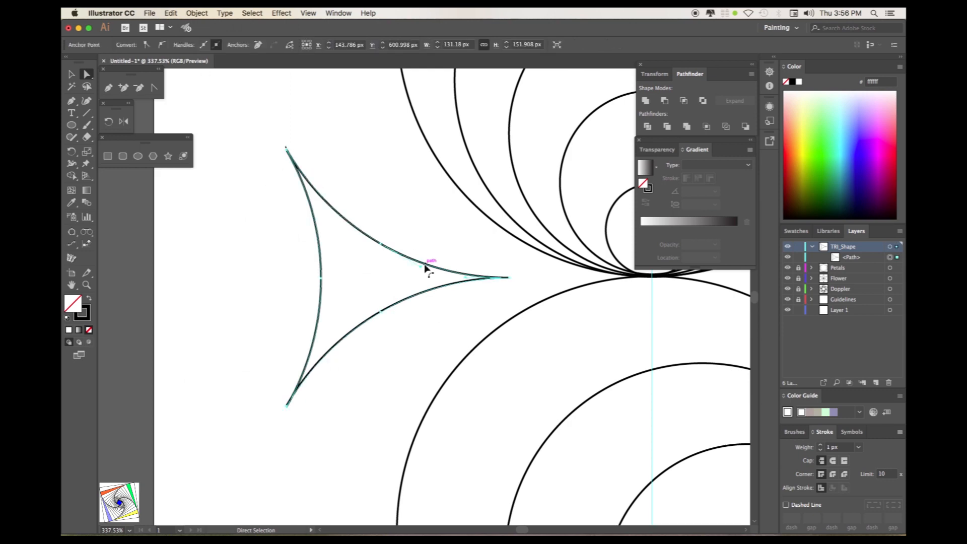
Move the curved triangle right so it nests in the gap between the two left circles, and lock the TRI_Shape layer.
click(890, 246)
click(71, 74)
drag(322, 275, 458, 276)
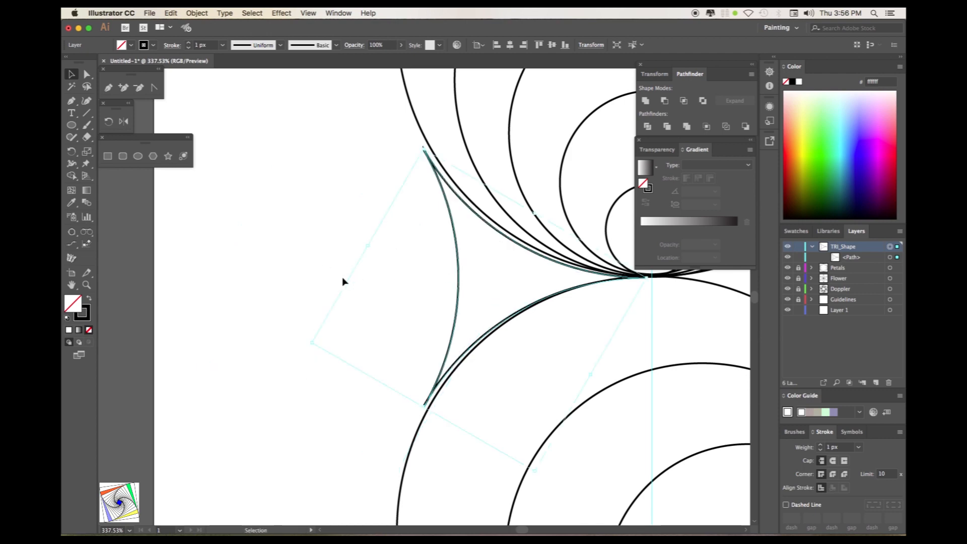
key(Up)
key(Right)
key(Right)
key(Right)
click(274, 244)
click(809, 248)
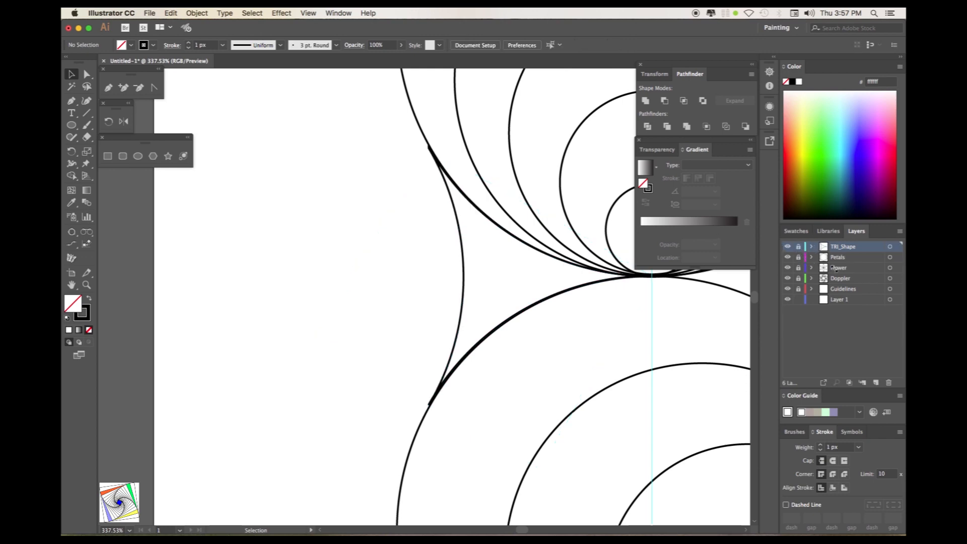
Add a new layer above TRI_Shape and name it Outermost Rim.
click(308, 13)
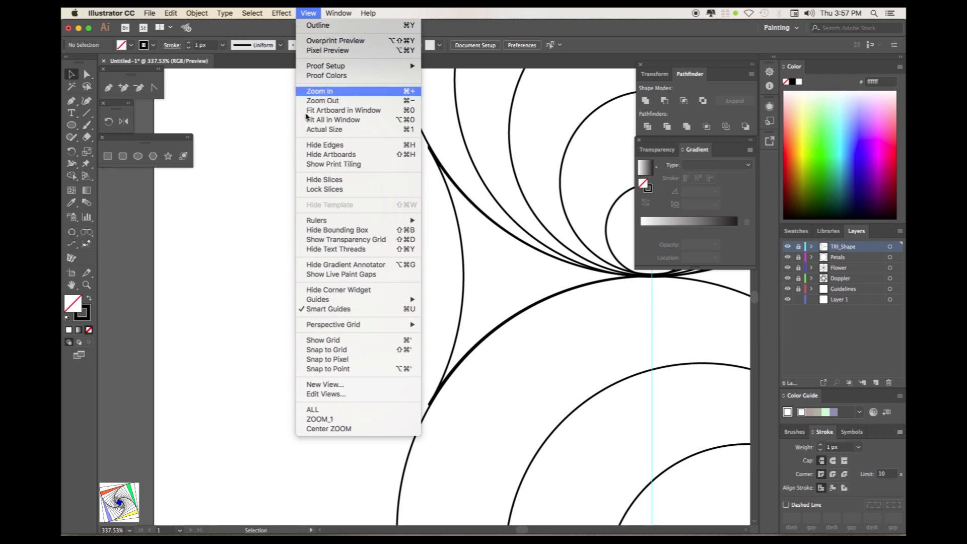
click(337, 409)
key(super+l)
double_click(846, 247)
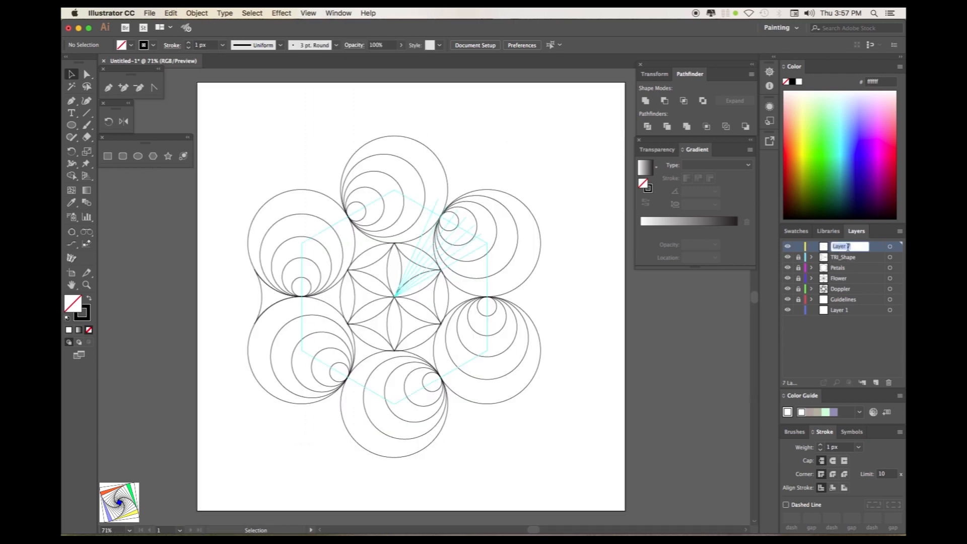
double_click(878, 250)
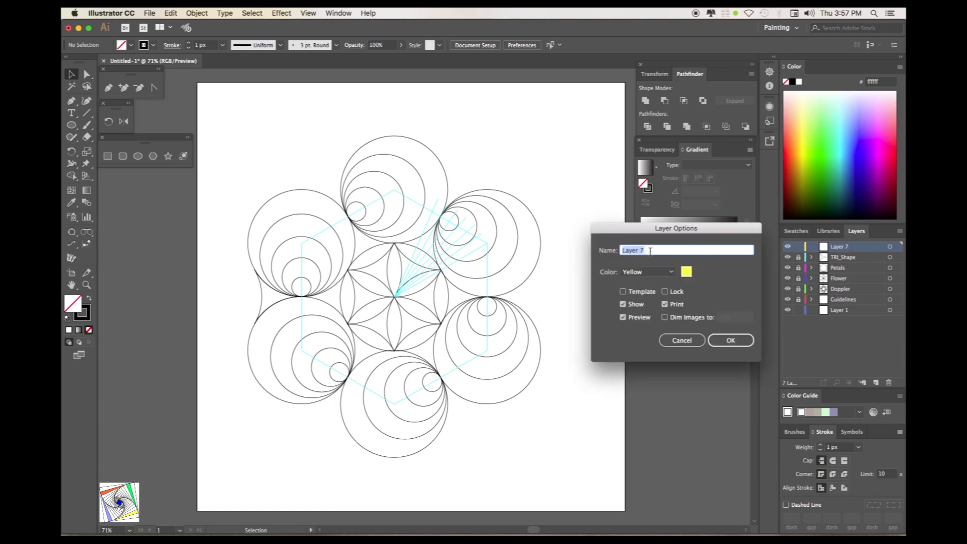
text(Outermost Rim)
click(732, 340)
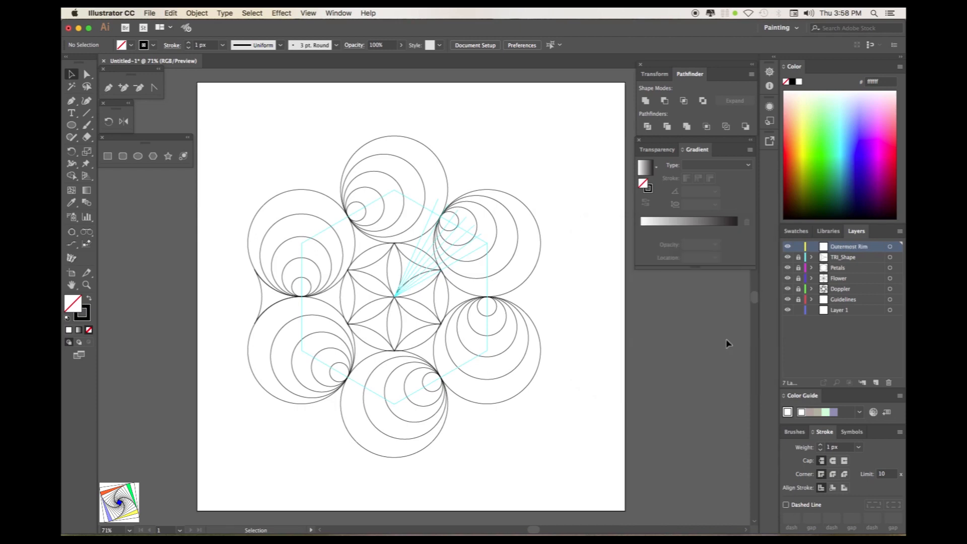
Draw a 900 by 900 px circle centred on the flower on the Outermost Rim layer.
click(891, 247)
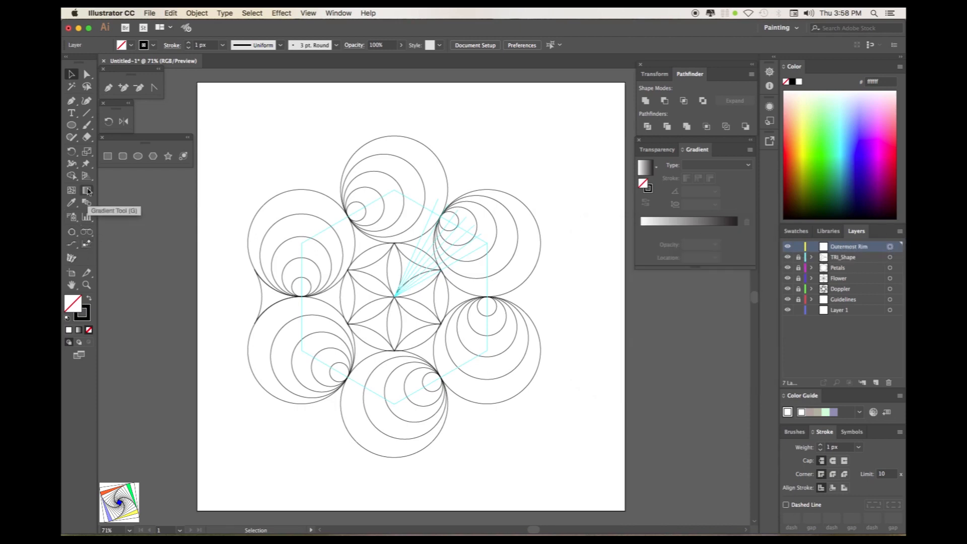
click(137, 158)
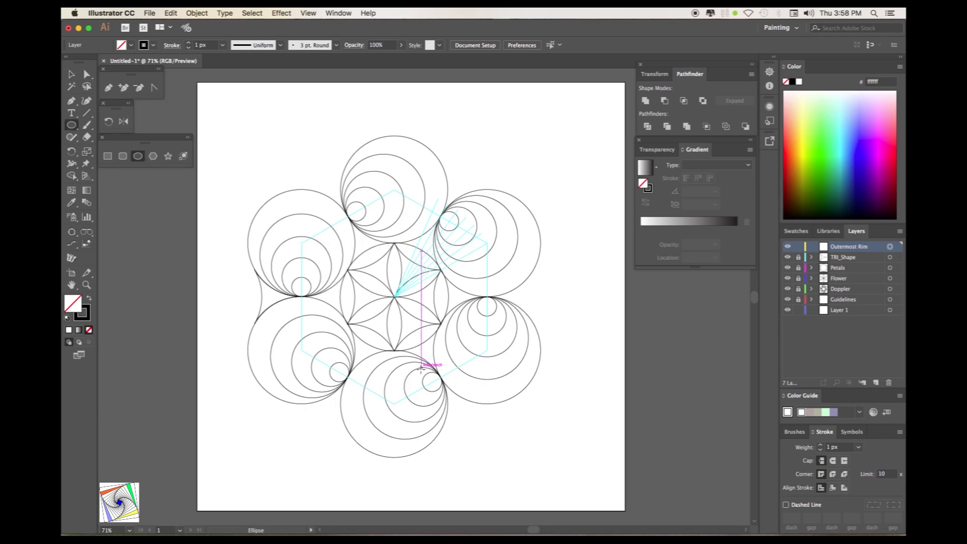
alt+click(385, 299)
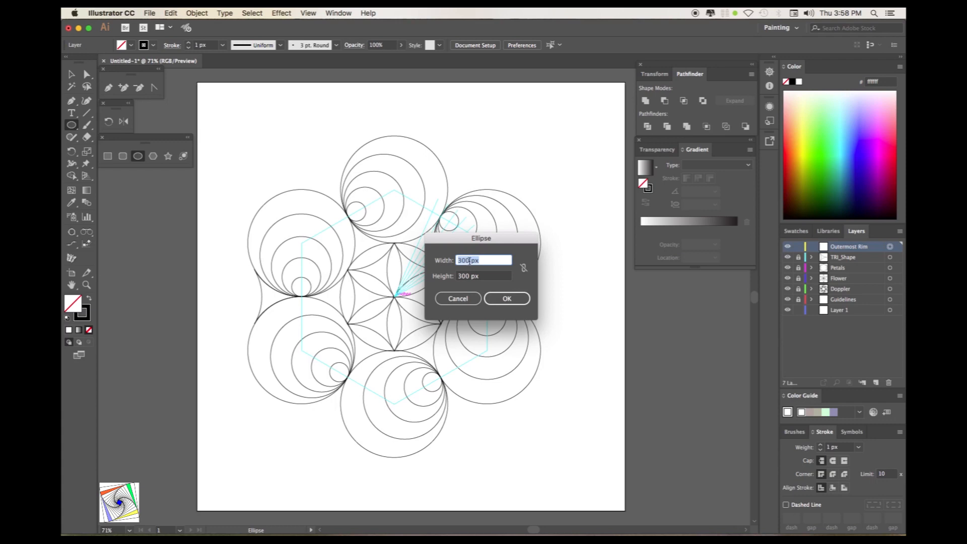
text(900)
click(469, 277)
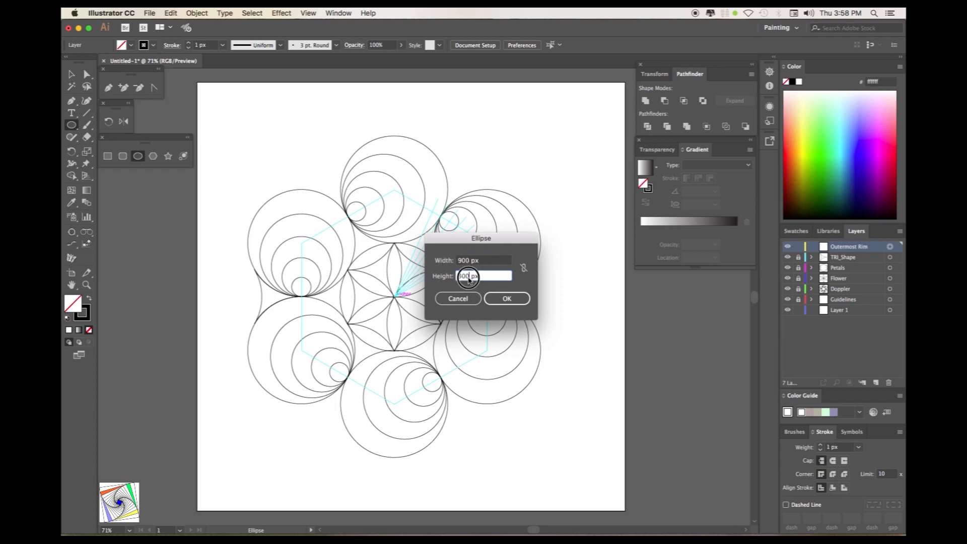
text(900)
click(508, 300)
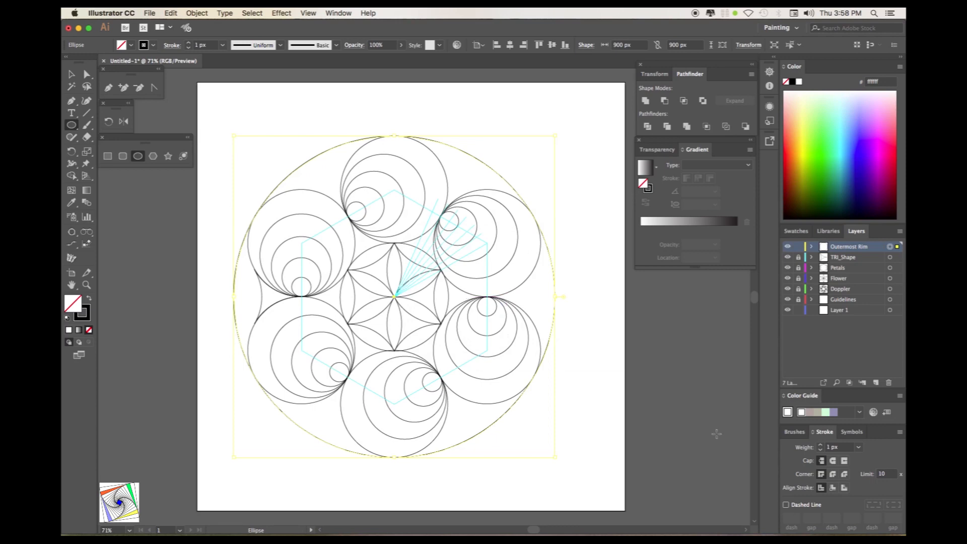
Set the large outer circle's stroke weight to 3 px and deselect it.
click(821, 446)
click(821, 446)
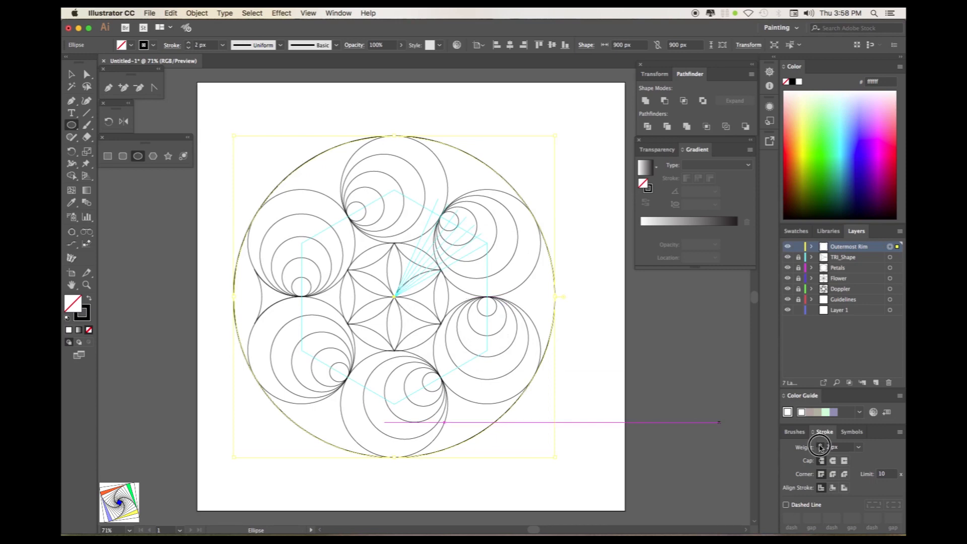
key(v)
click(291, 124)
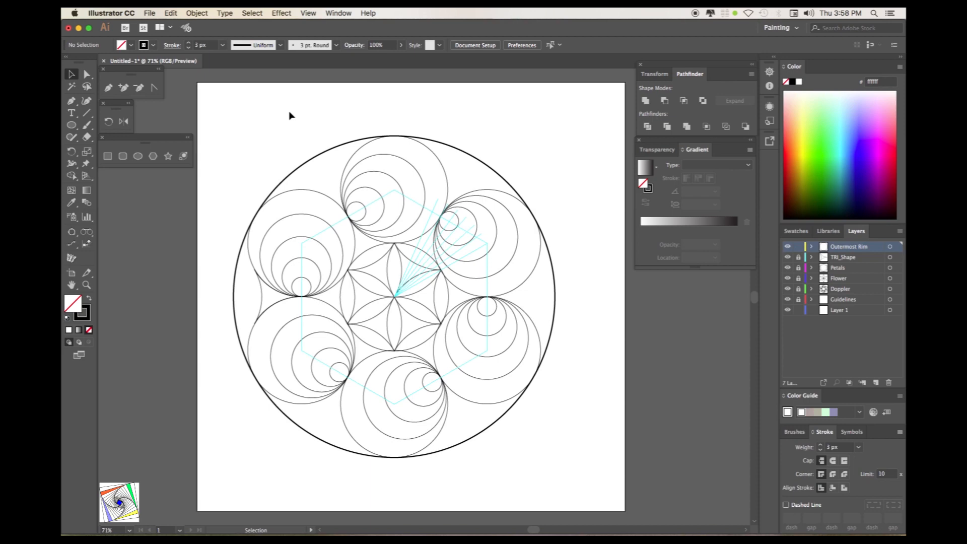
Lock the Outermost Rim layer and add a new layer named Clipping Mask above it.
click(798, 246)
click(876, 383)
double_click(852, 246)
drag(854, 247, 828, 247)
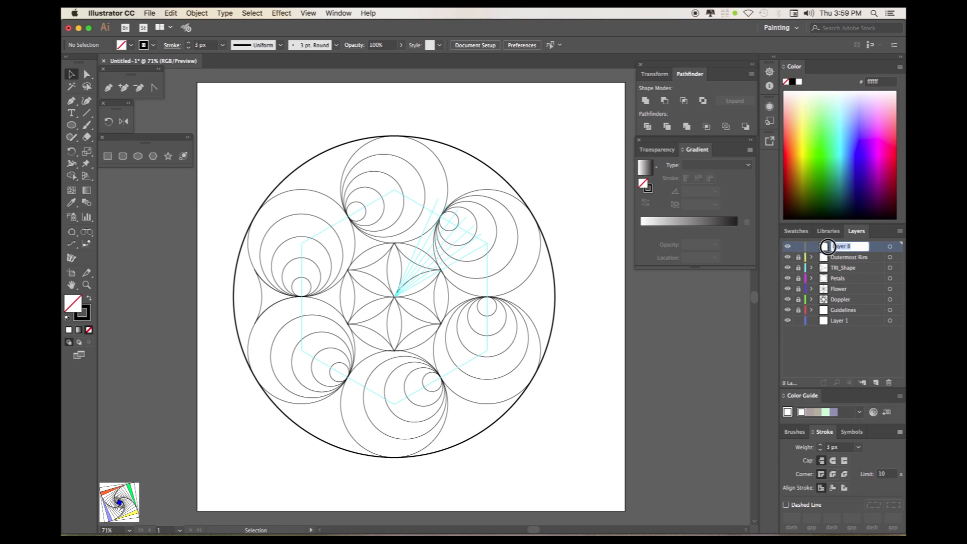
text(Clipping Mask)
key(Return)
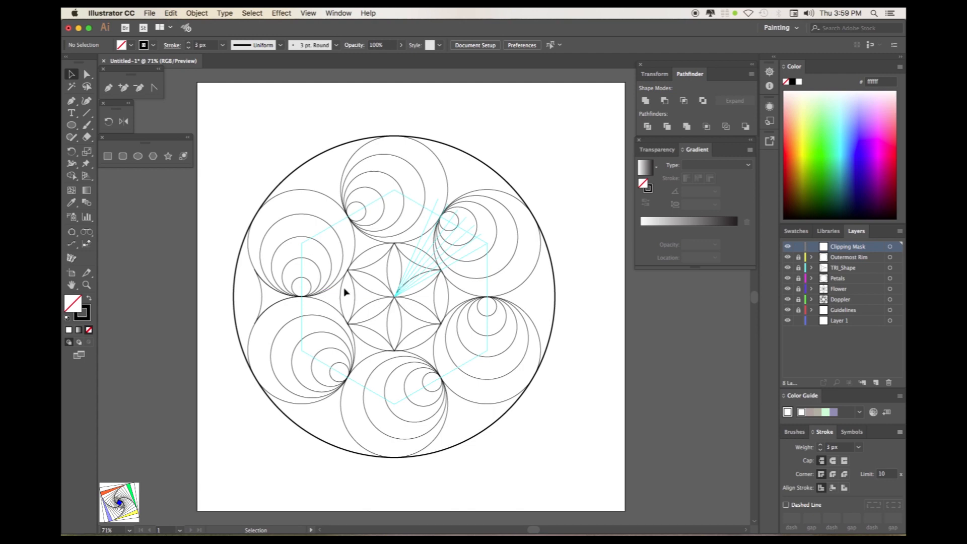
Copy the left petal from the unlocked Petals layer into the Clipping Mask layer, and lock Petals again.
click(798, 278)
click(811, 278)
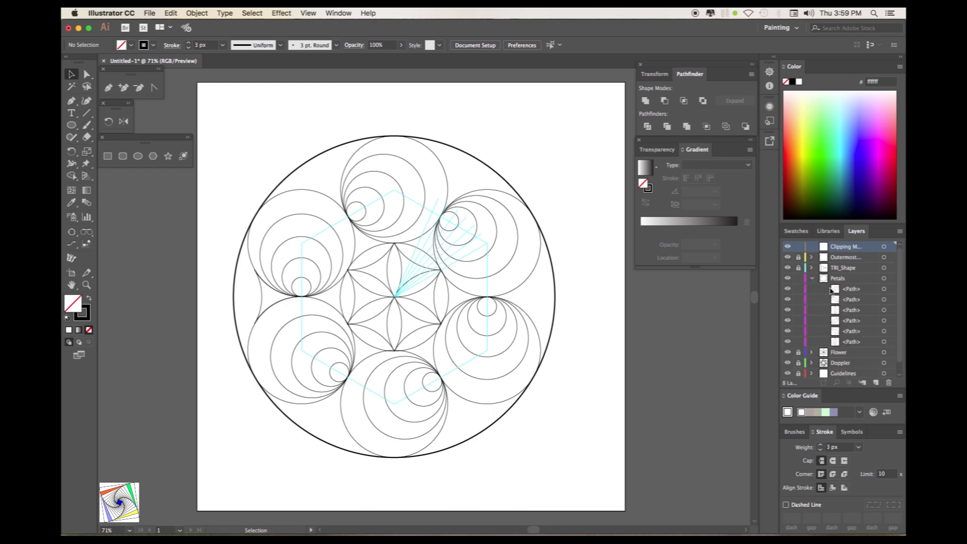
click(884, 310)
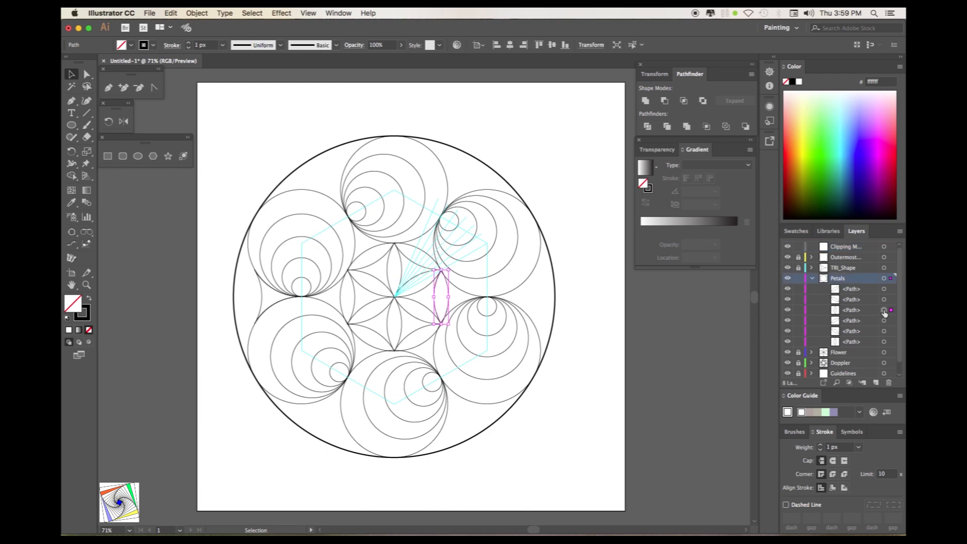
click(884, 343)
click(852, 342)
drag(866, 344, 876, 384)
drag(866, 344, 862, 249)
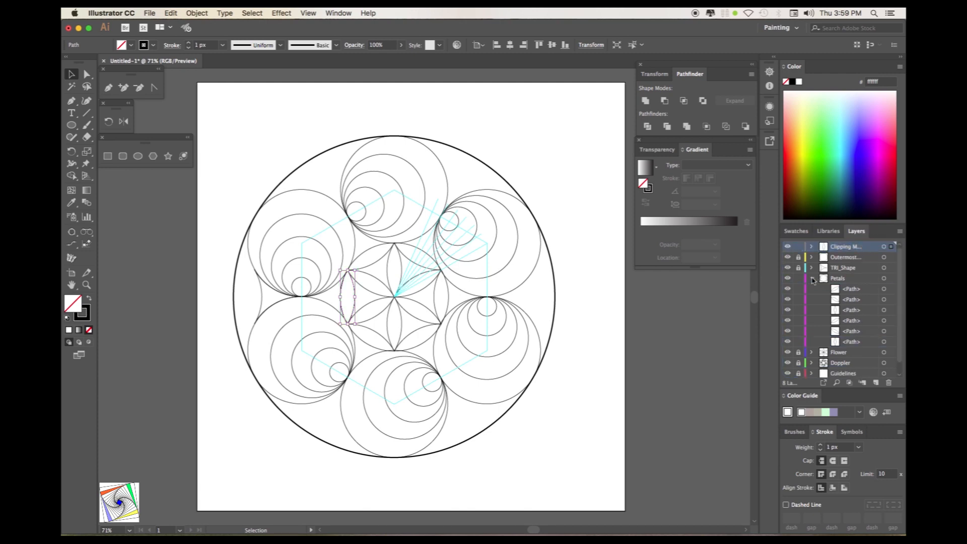
click(812, 279)
click(798, 278)
Move the petal on the Clipping Mask layer into the space between the outer rim and the curved triangle.
click(890, 247)
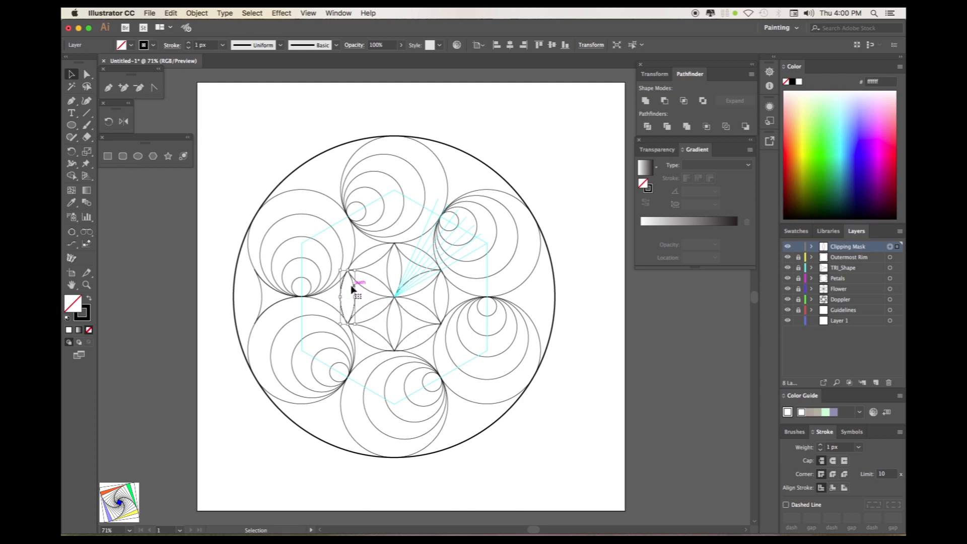
drag(352, 280, 330, 378)
click(87, 285)
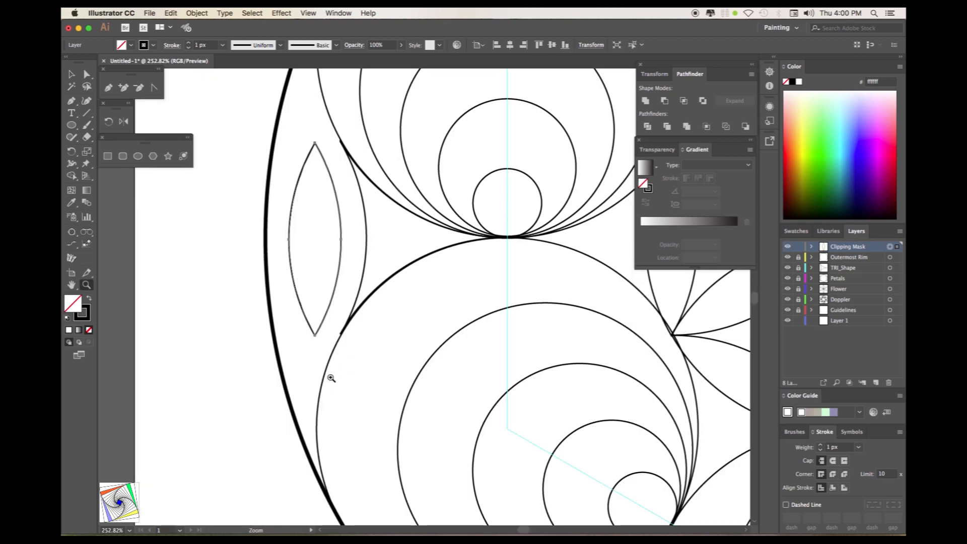
key(v)
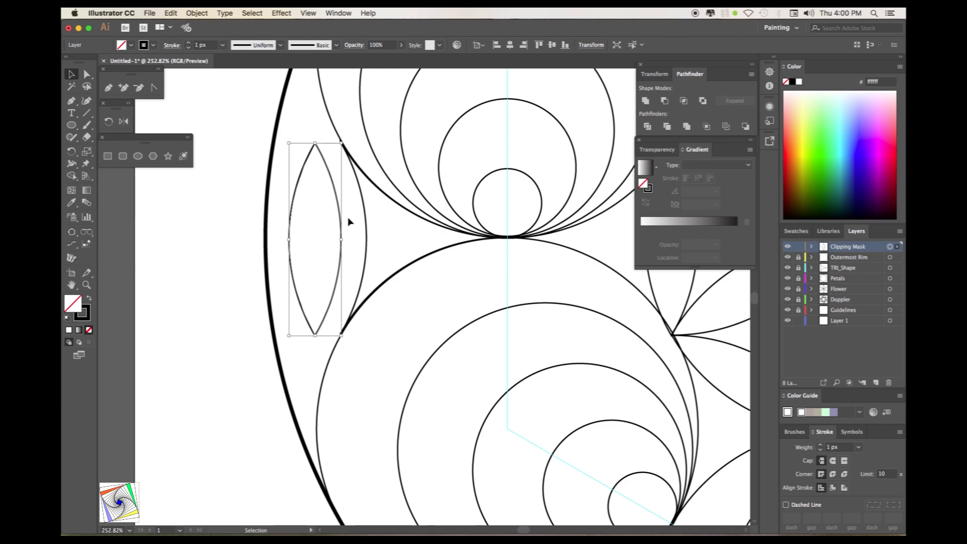
Set the Clipping Mask petal's width to 50 px with proportions constrained.
click(655, 74)
click(339, 13)
click(678, 88)
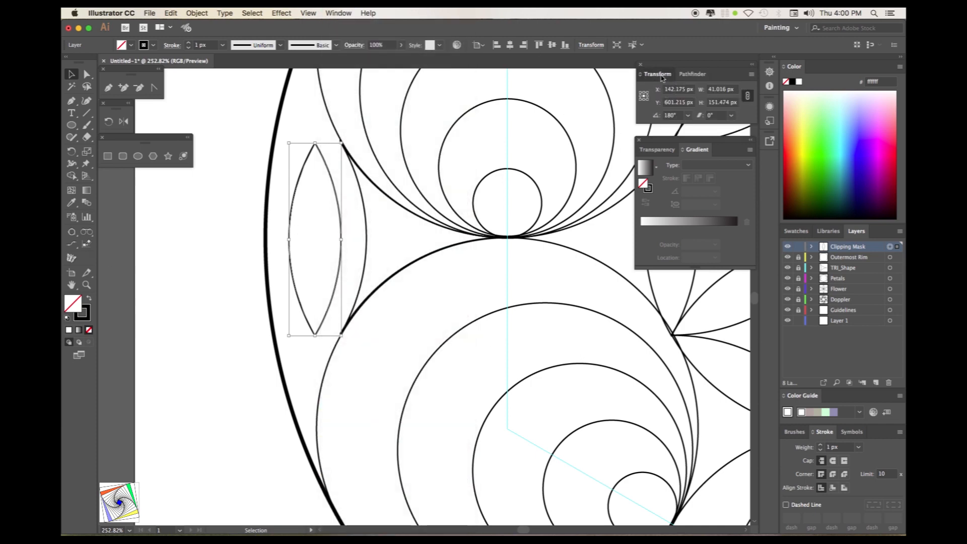
click(726, 90)
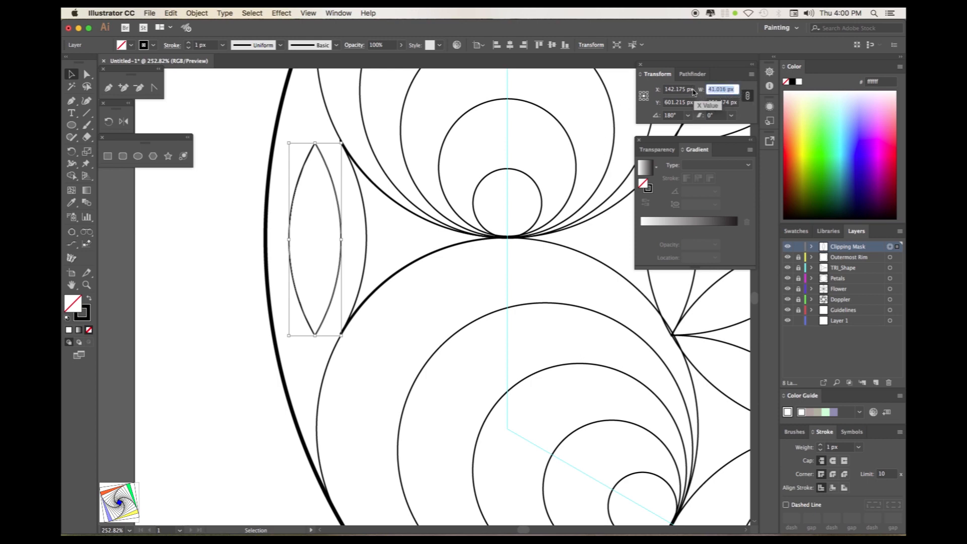
text(50)
Try setting the petal's height to 190 px with proportions still constrained, and reset its width to 50 px.
click(731, 102)
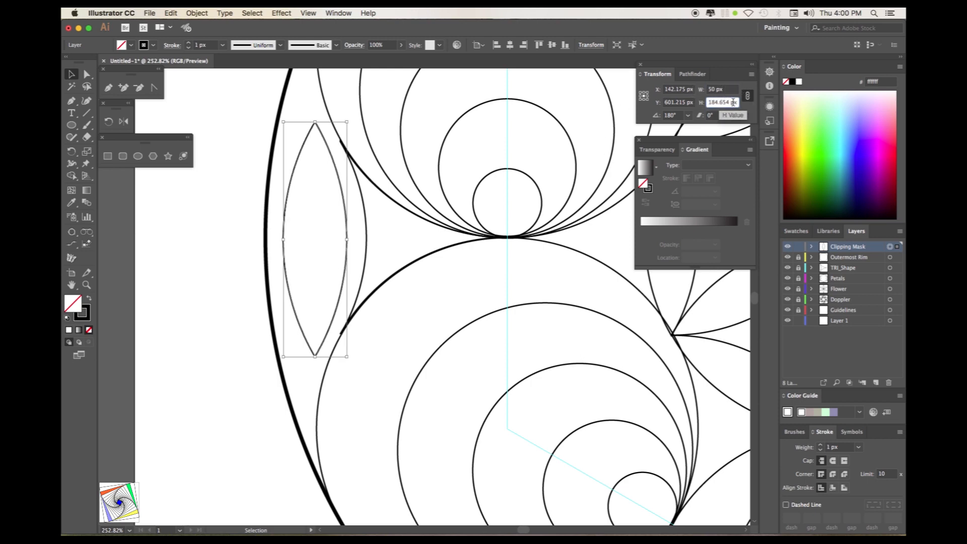
drag(709, 104, 740, 104)
text(18)
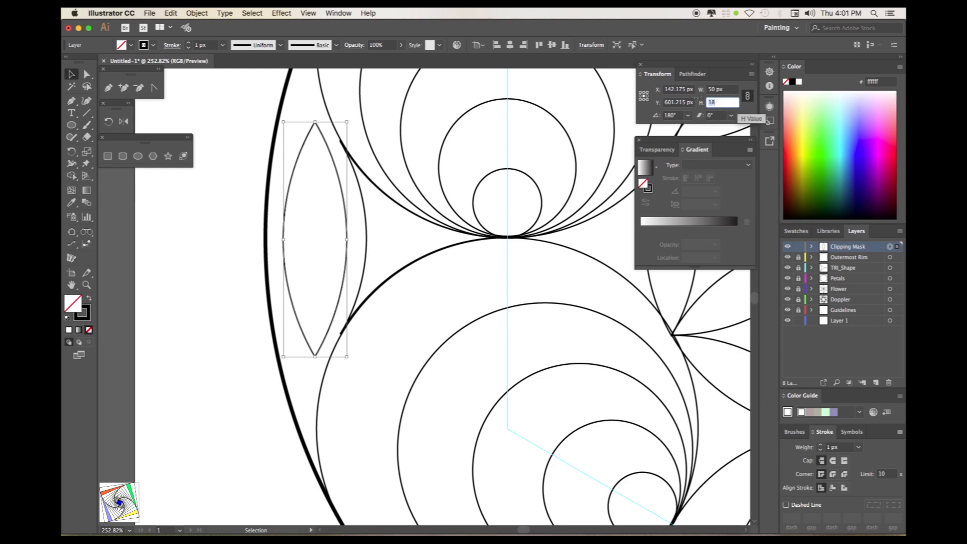
text(90)
click(732, 90)
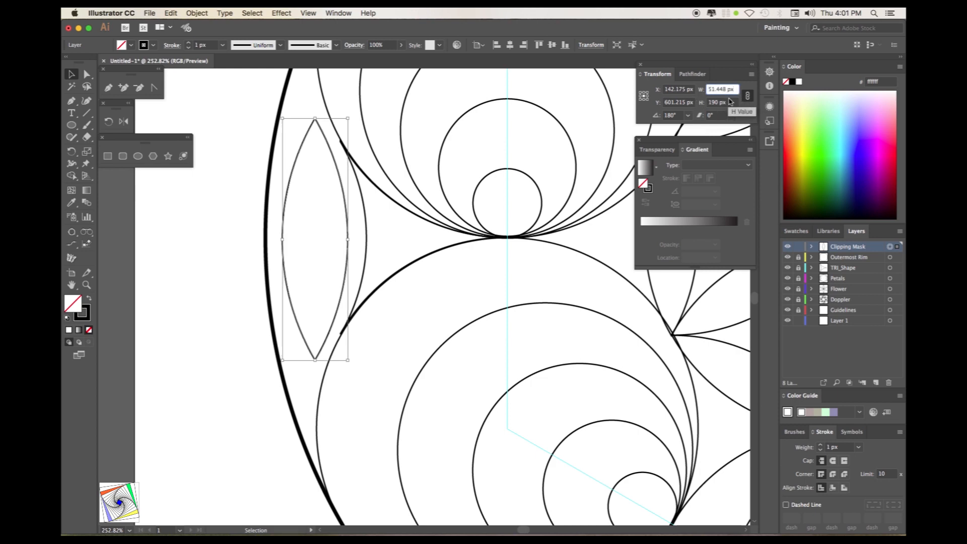
drag(736, 90, 695, 94)
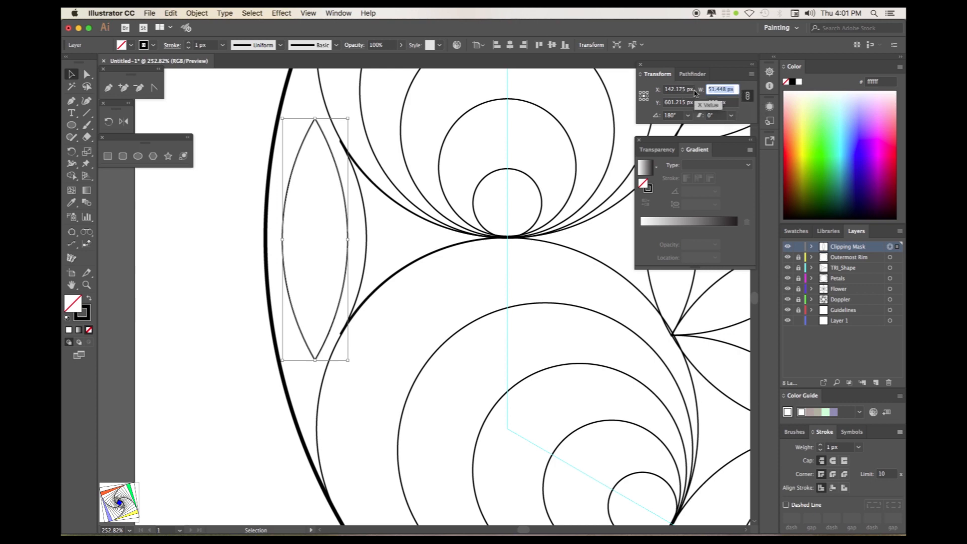
text(50)
Unlink the Clipping Mask petal's proportions and set its height to 190 px.
click(725, 103)
click(746, 98)
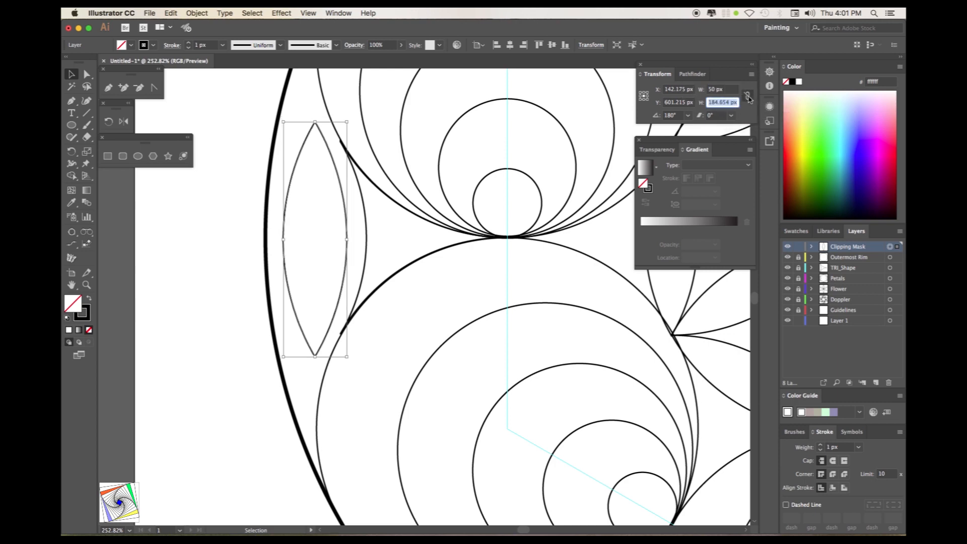
click(709, 102)
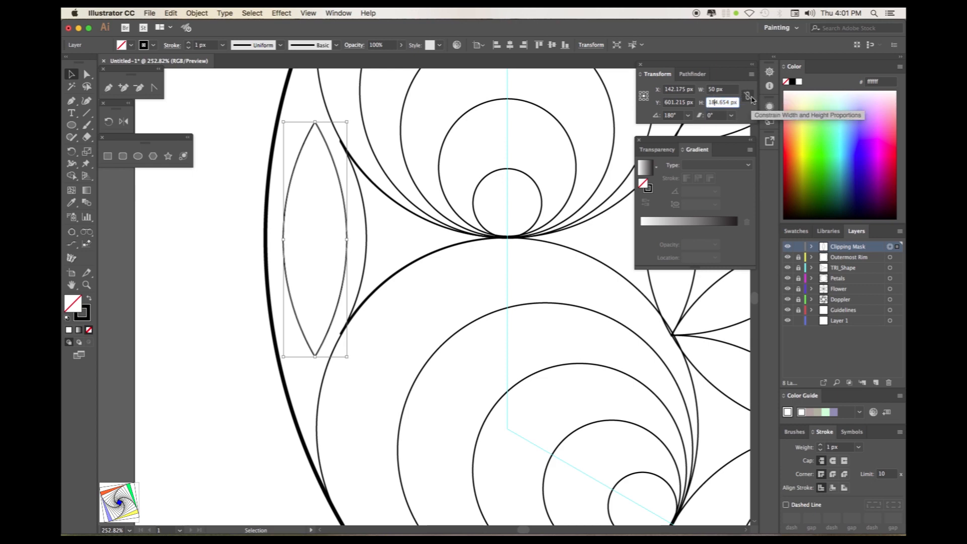
key(super+a)
text(190)
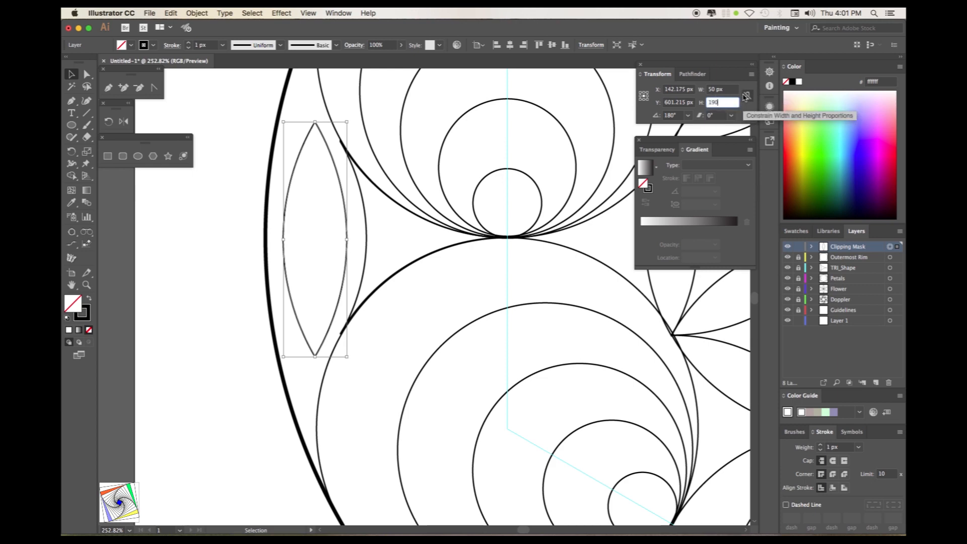
key(Tab)
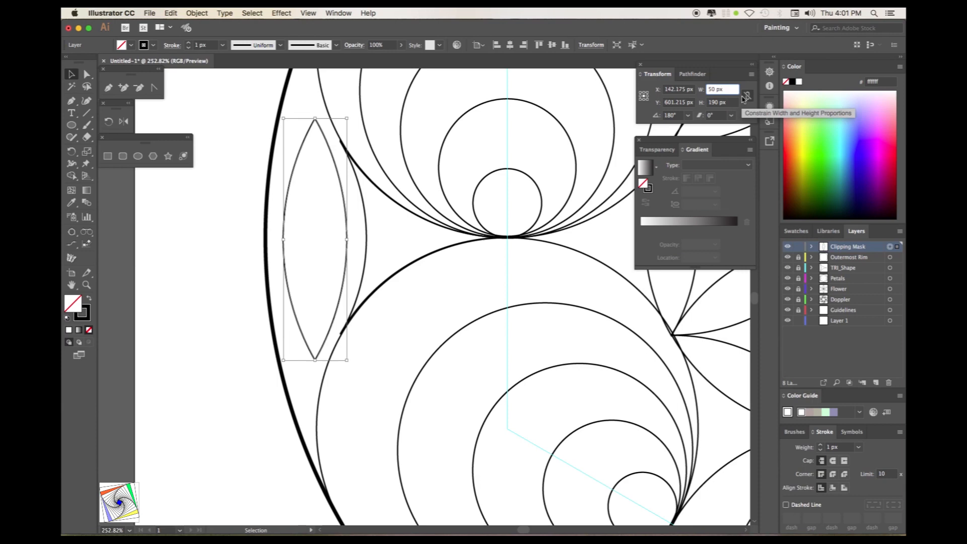
click(71, 75)
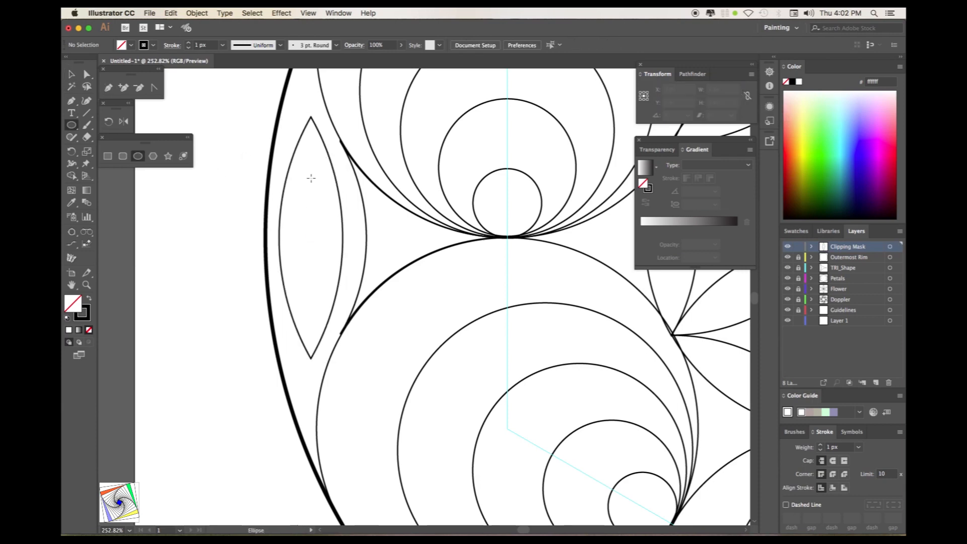
Create a 200 px circle at the center of the Clipping Mask petal, with width and height linked.
click(312, 236)
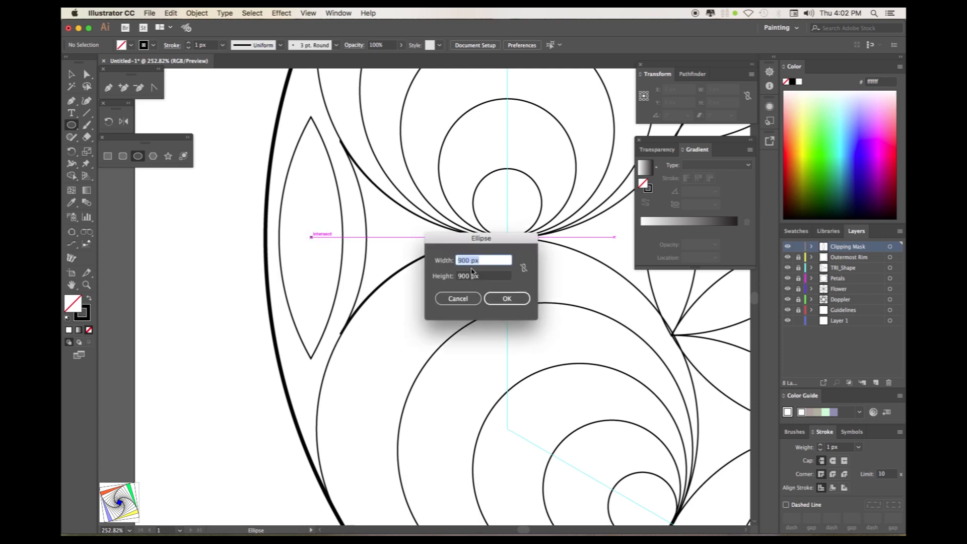
click(524, 268)
click(489, 261)
triple_click(490, 261)
text(200)
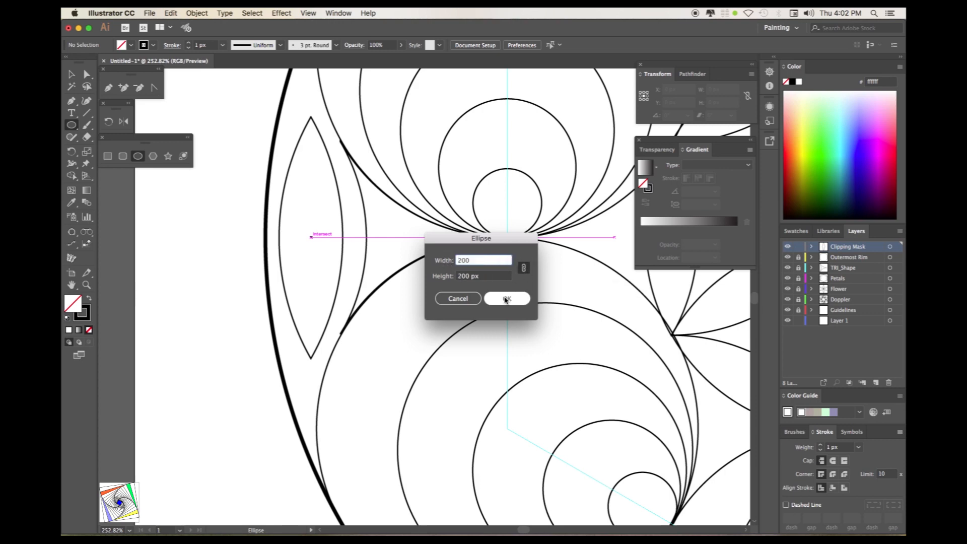
click(507, 298)
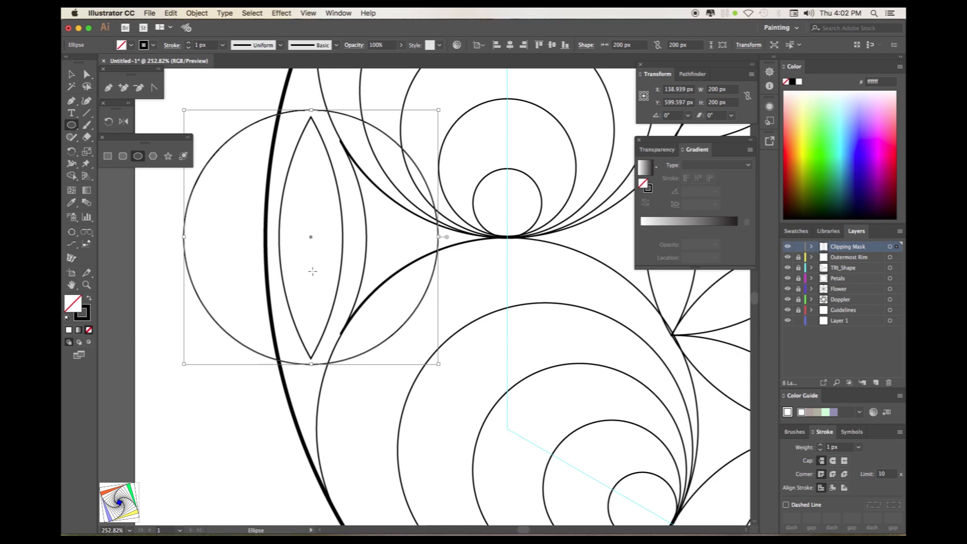
Set both the width and height of the circle around the petal to 190 px.
click(710, 90)
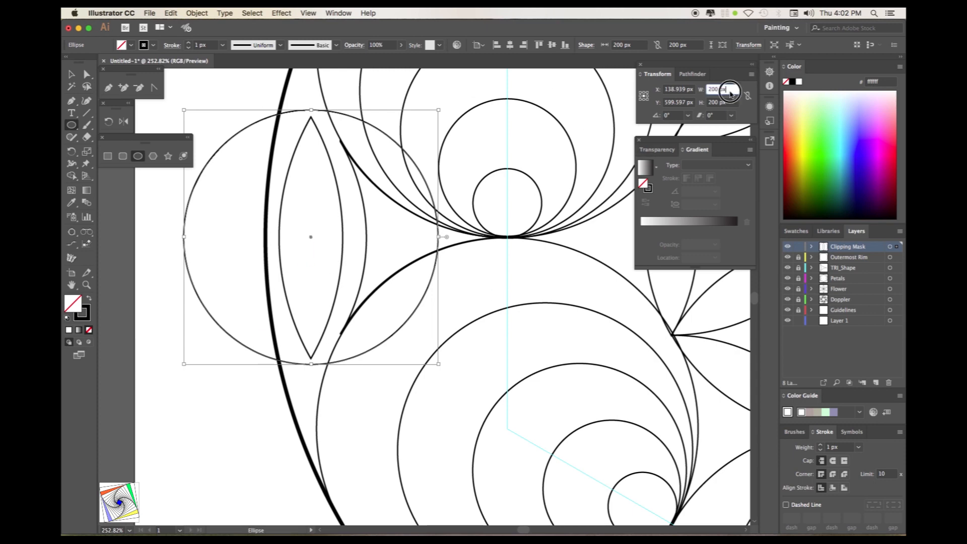
text(190)
key(Tab)
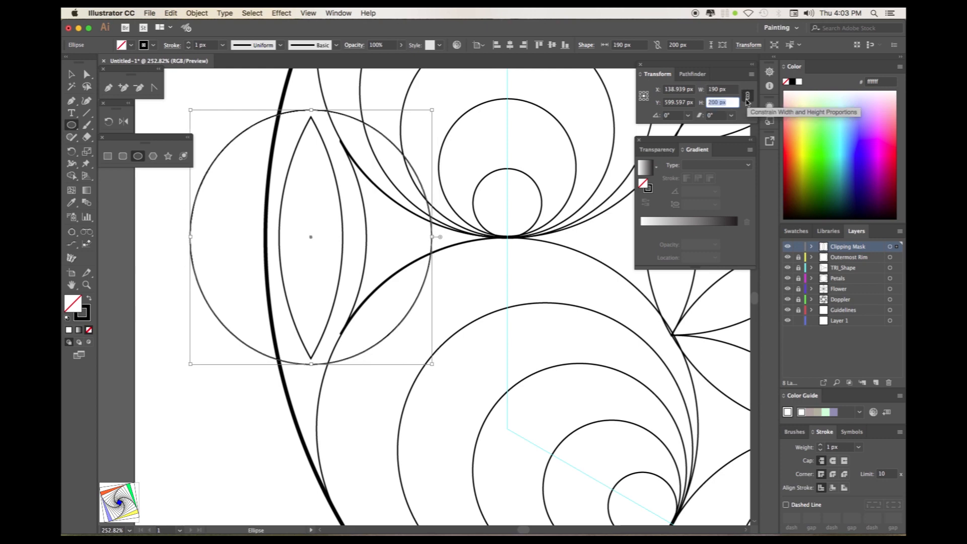
text(190)
key(shift+Tab)
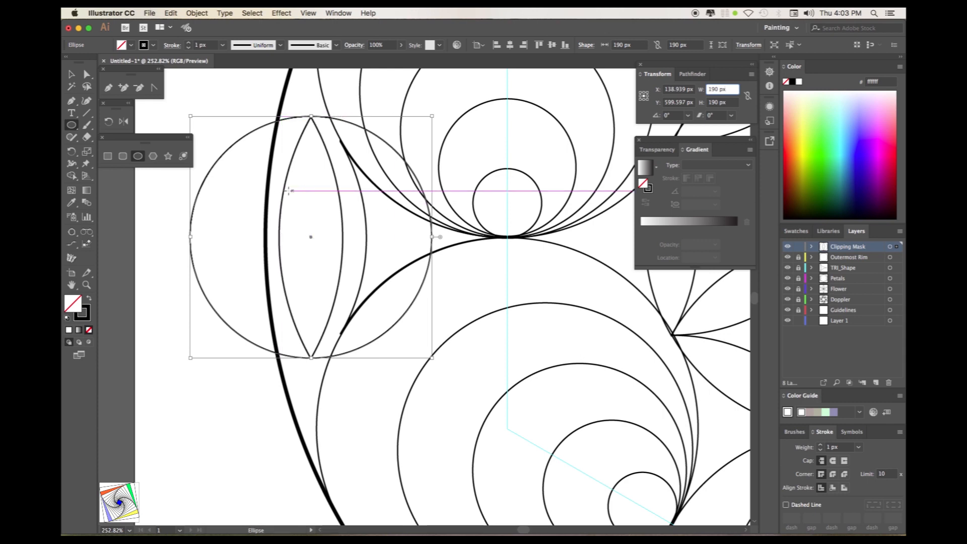
Copy the 190 px circle, paste it in front, and set the copy's width and height to 150 px.
click(198, 13)
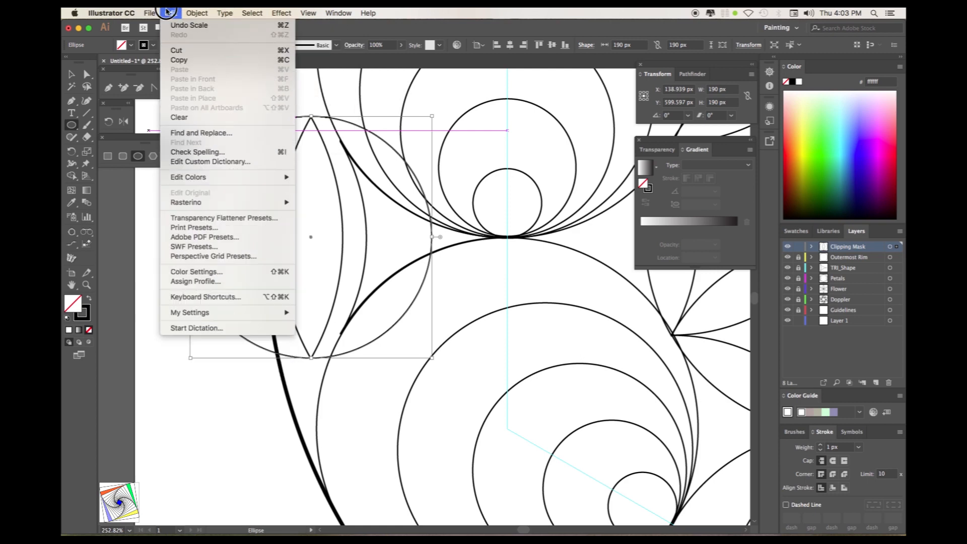
click(174, 61)
click(171, 13)
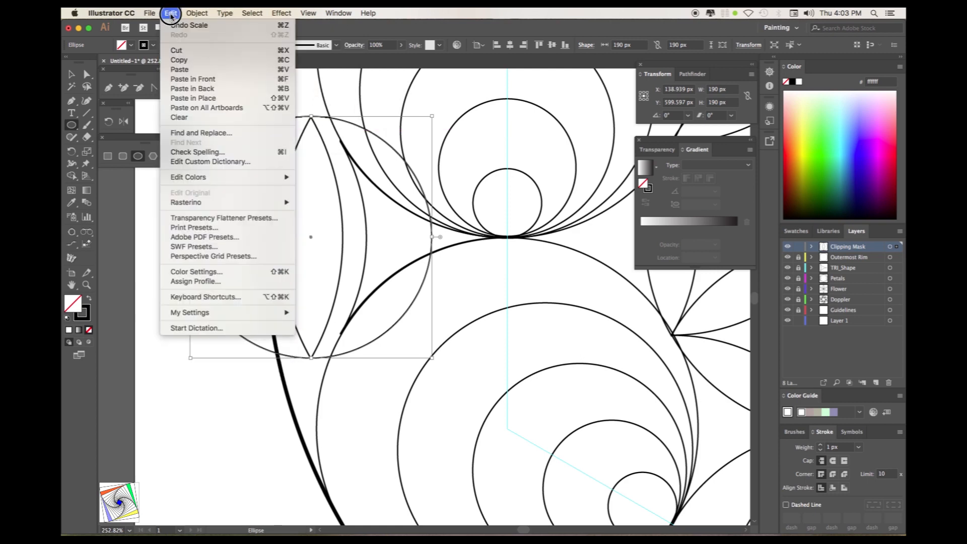
click(184, 79)
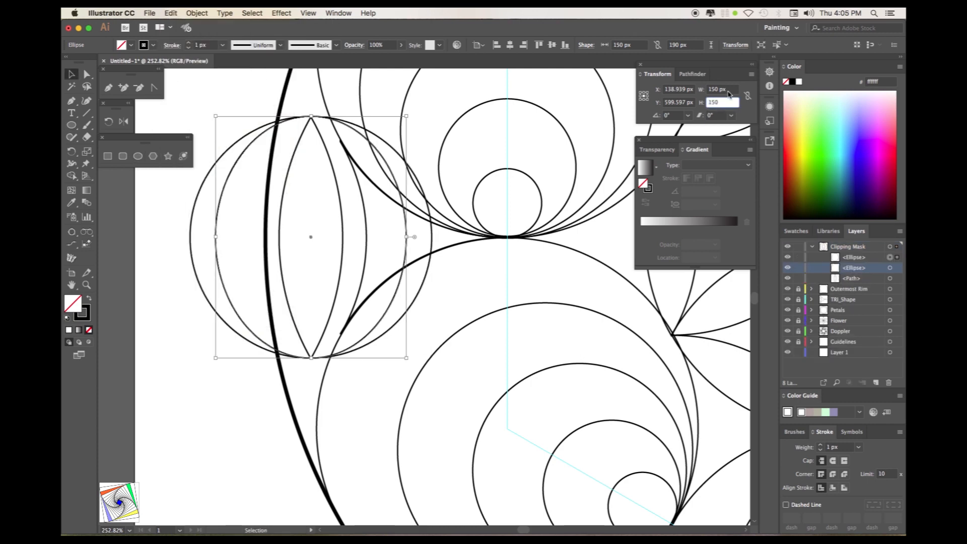
click(727, 90)
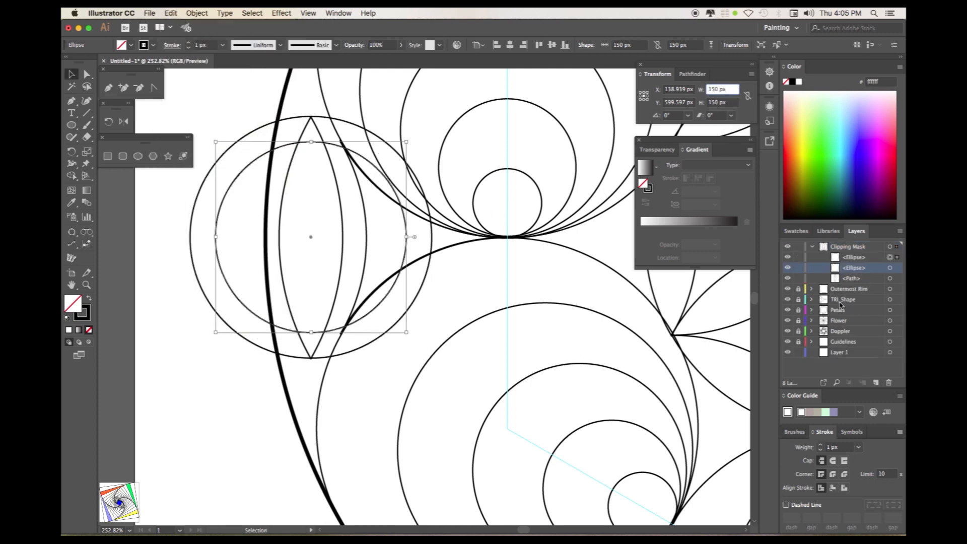
Duplicate the 150 px circle in front and scale the copy to 100 px with proportions constrained.
click(872, 260)
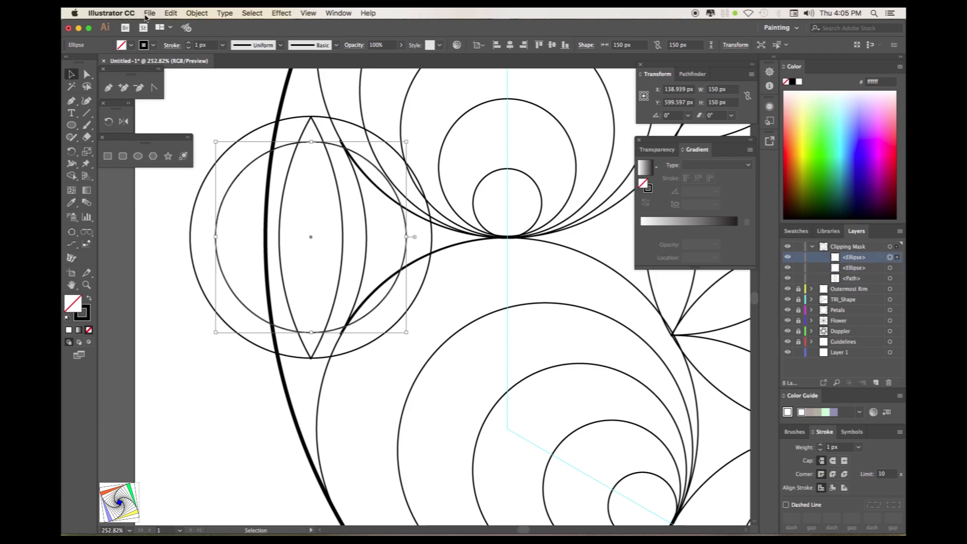
click(171, 13)
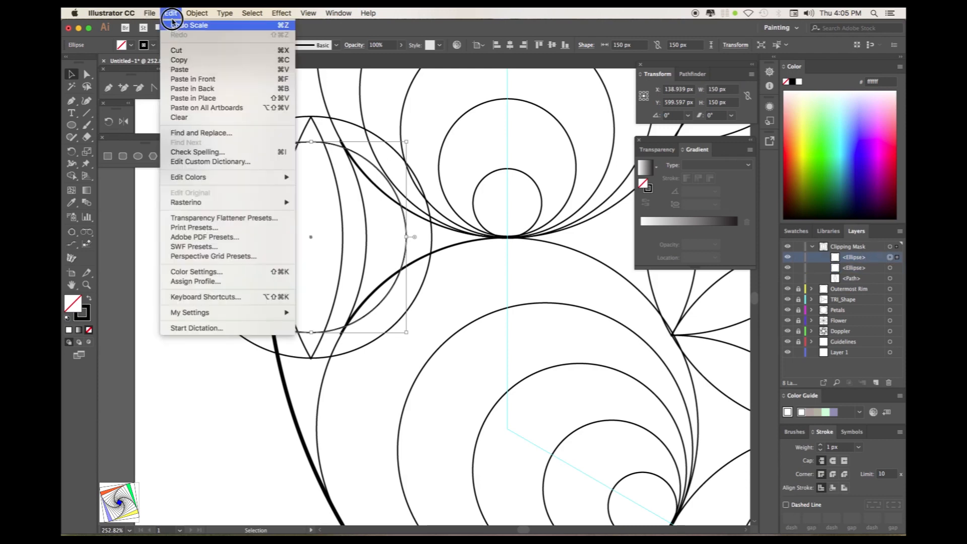
click(181, 80)
click(747, 96)
click(721, 103)
text(1)
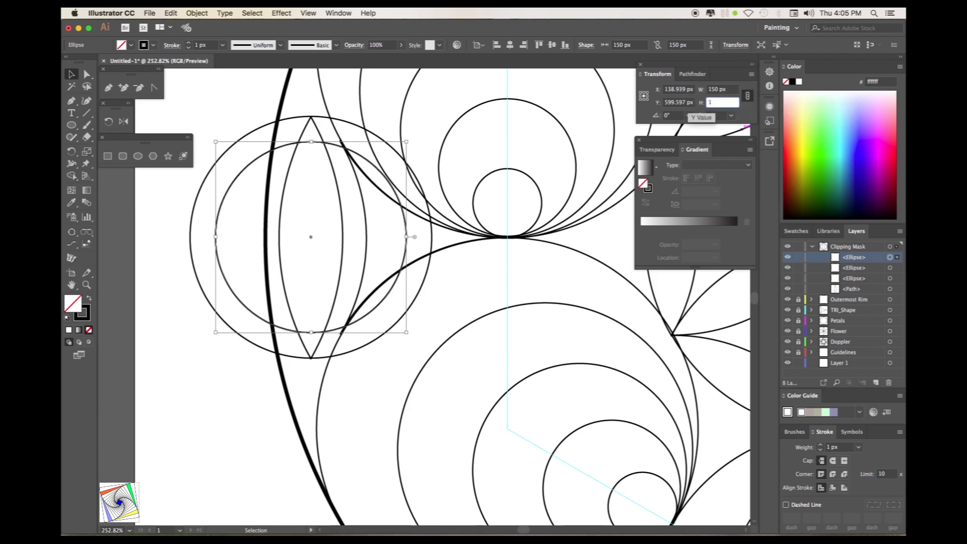
text(00)
key(Tab)
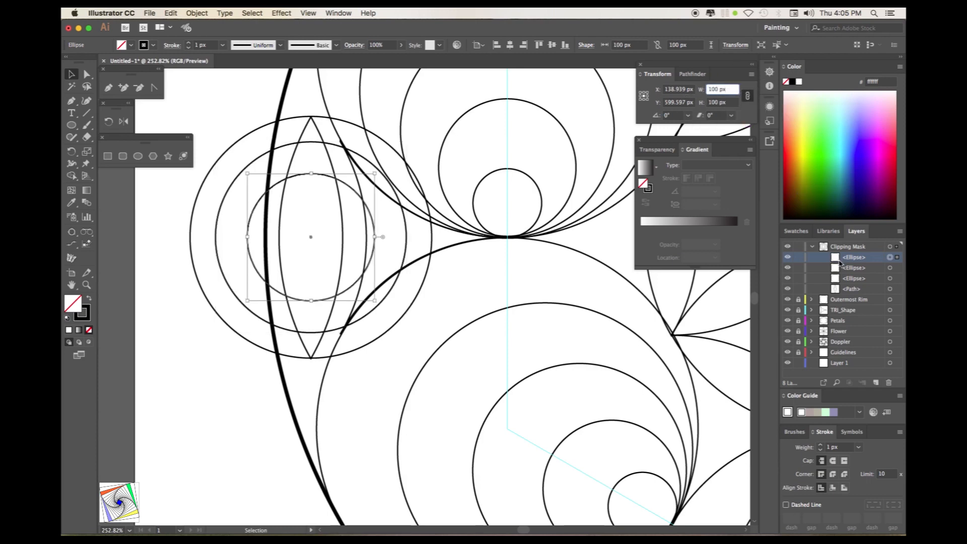
Duplicate the 100 px circle in place and scale the copy to 50 px with proportions constrained.
click(170, 13)
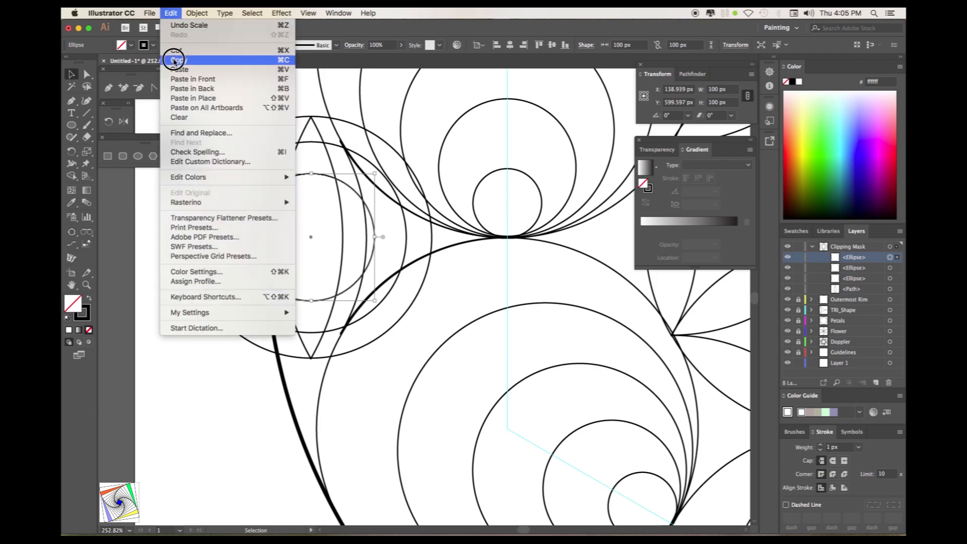
click(174, 61)
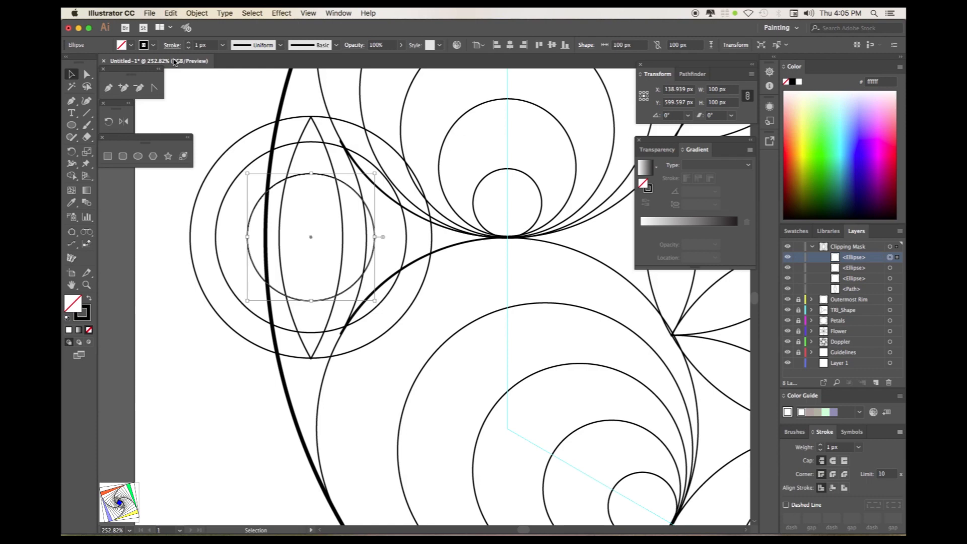
click(197, 13)
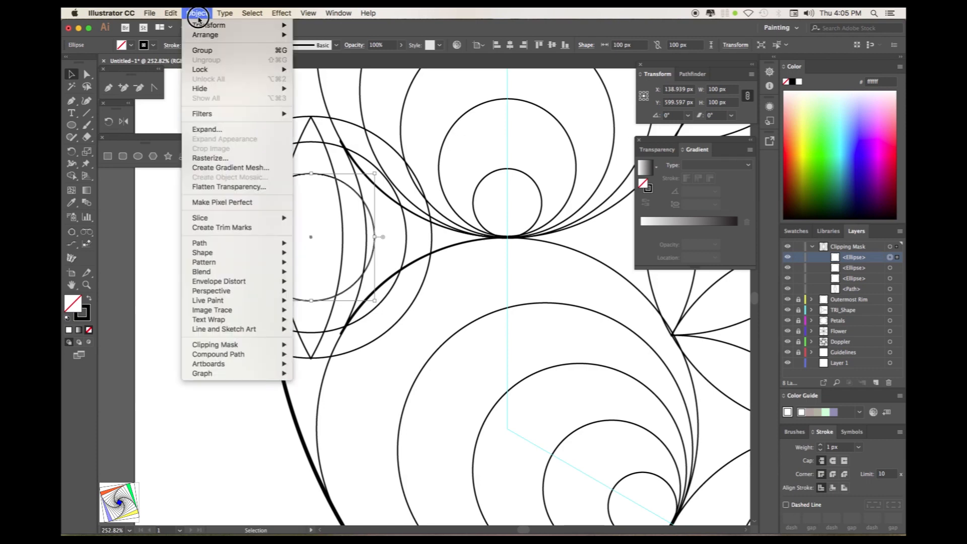
mouse_move(172, 13)
click(177, 91)
click(709, 90)
text(50)
click(723, 102)
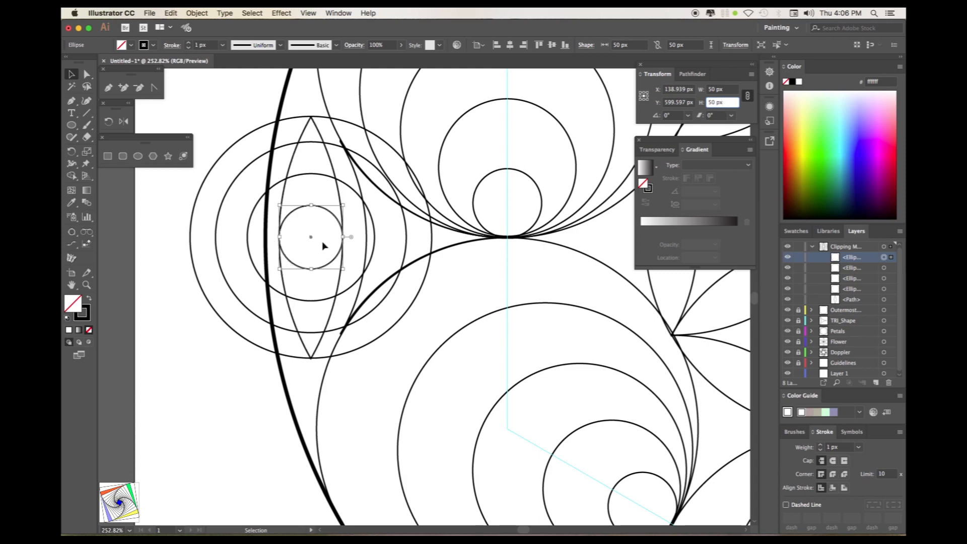
Remove the stroke of the 50 px circle and fill it with yellow (ffff00).
click(67, 318)
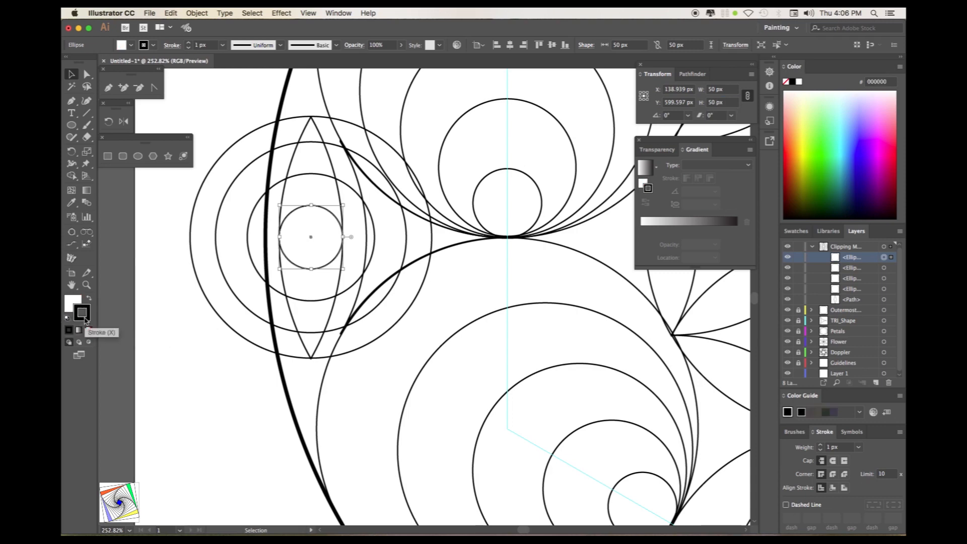
click(89, 330)
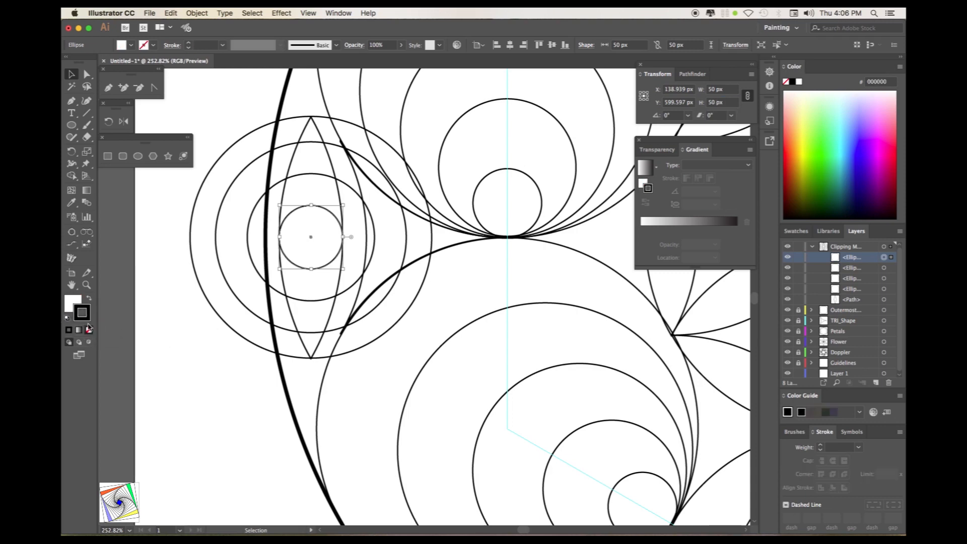
click(796, 231)
click(821, 263)
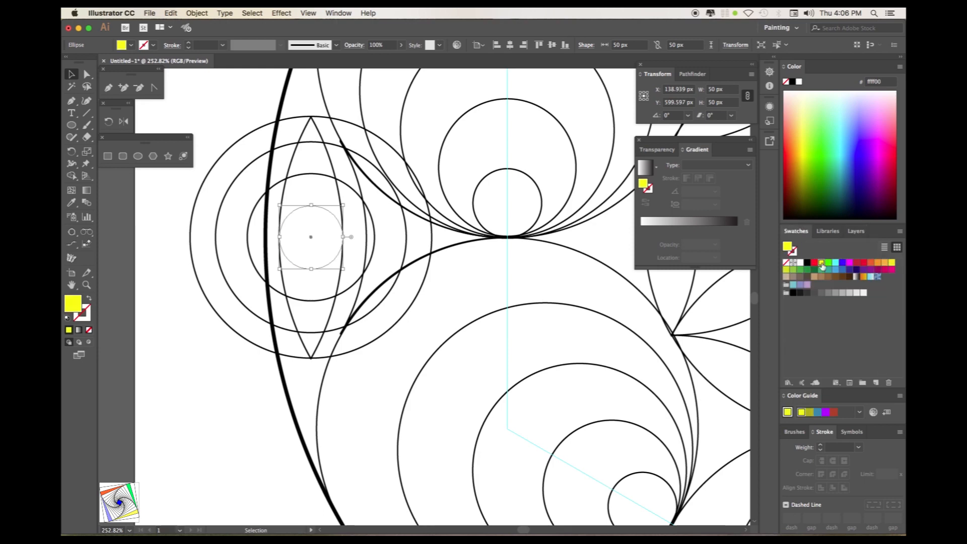
Remove the stroke of the 100 px circle and fill it with RGB Red.
click(856, 232)
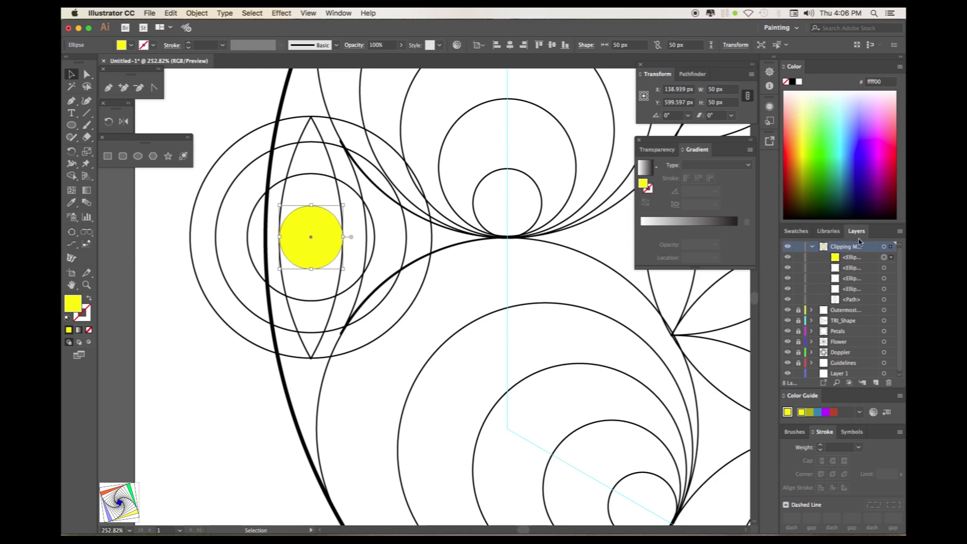
click(884, 268)
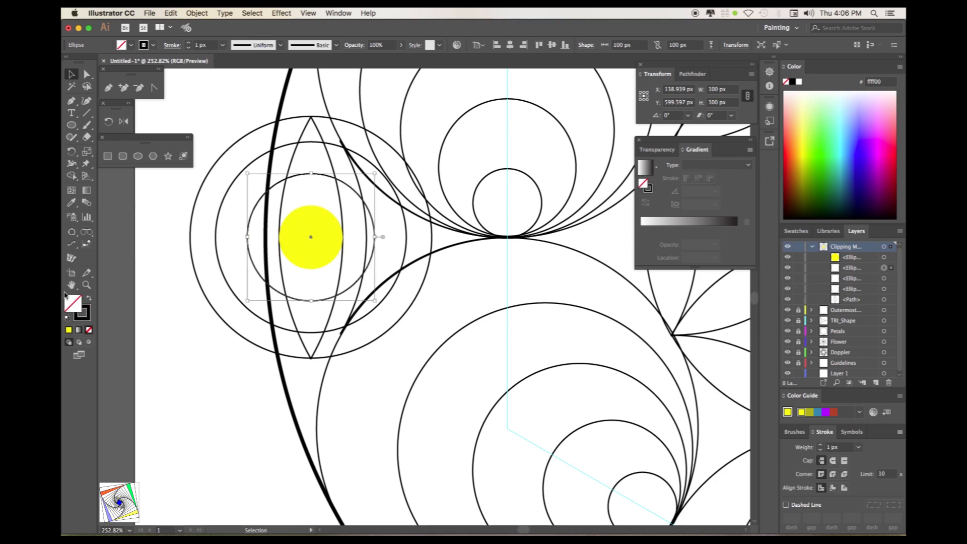
click(84, 321)
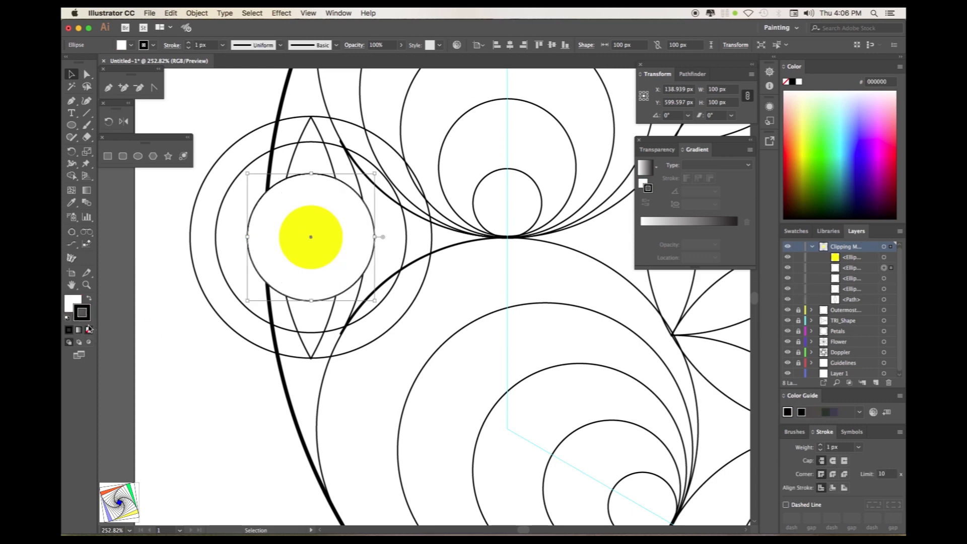
click(89, 330)
click(73, 306)
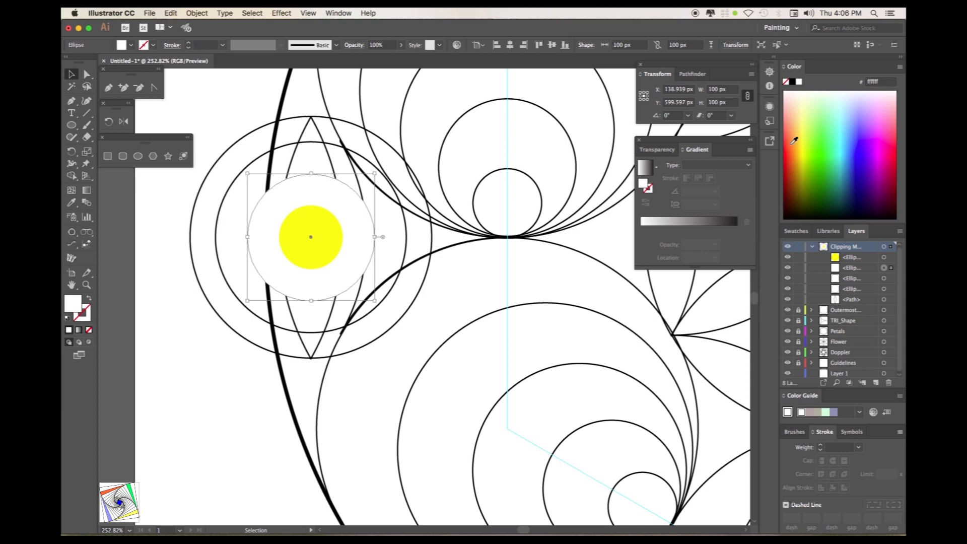
click(796, 231)
click(814, 262)
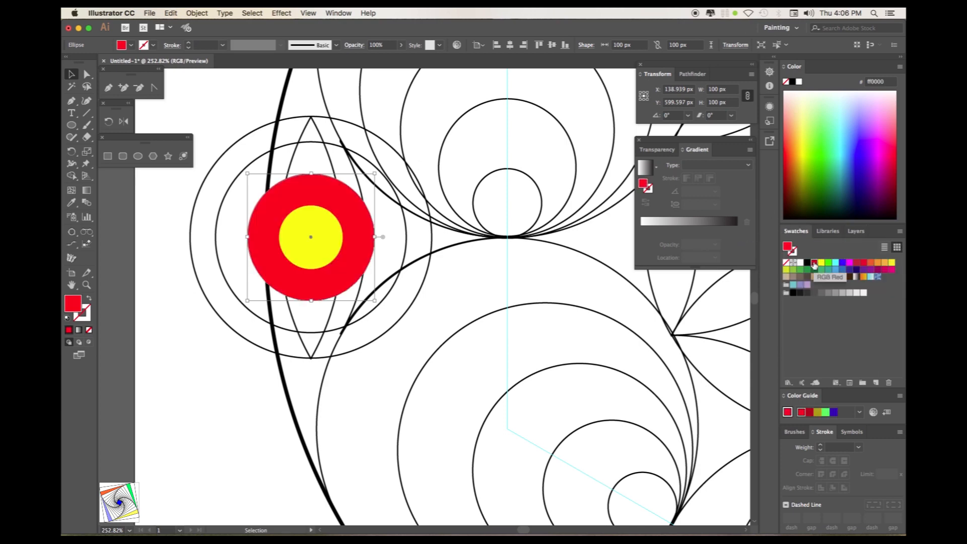
Apply the 50 px circle's yellow, strokeless appearance to the 150 px circle with the Eyedropper.
click(856, 231)
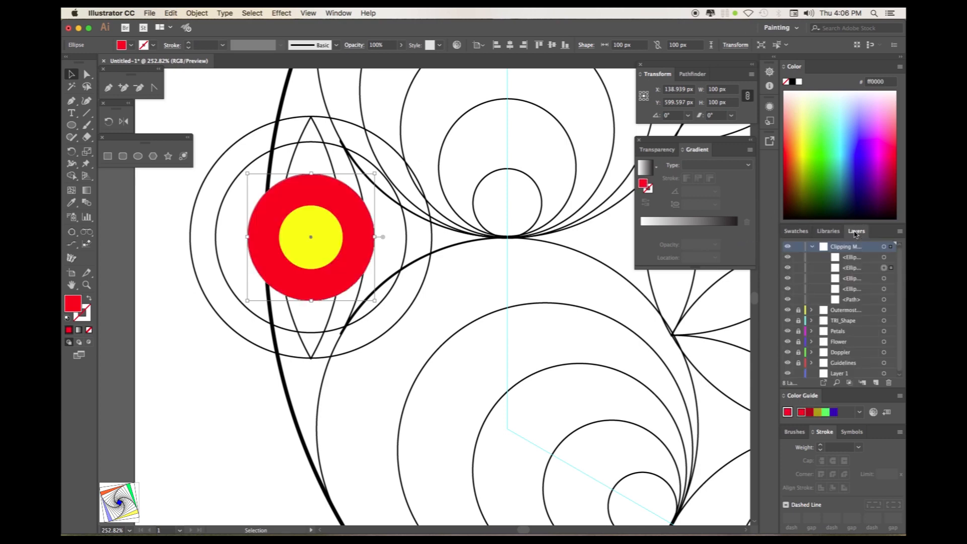
click(883, 278)
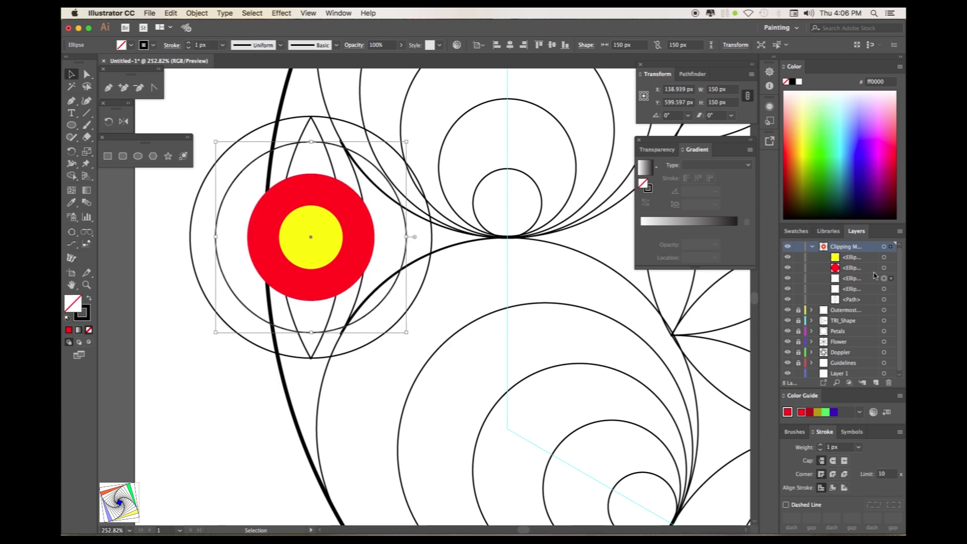
click(71, 202)
click(311, 215)
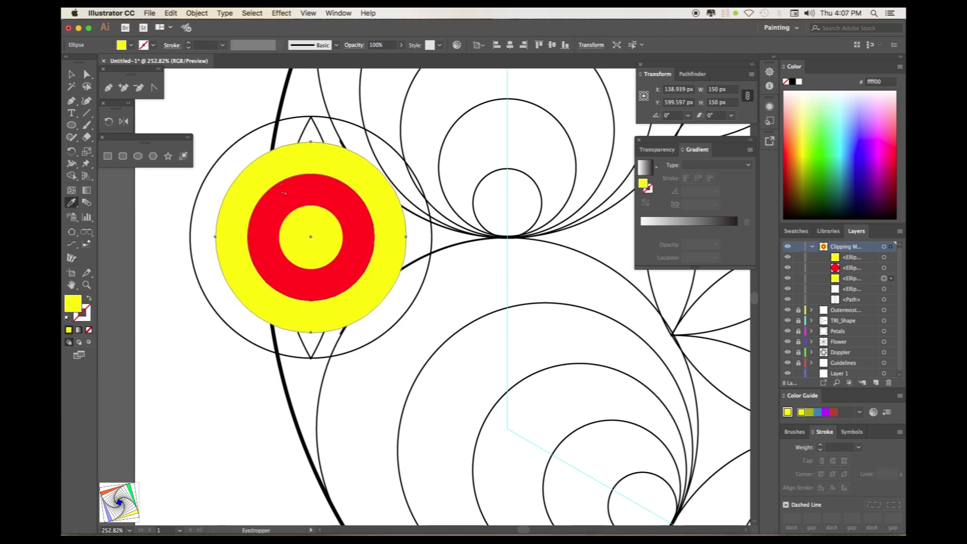
Apply the 100 px circle's red, strokeless appearance to the 190 px circle with the Eyedropper.
click(884, 289)
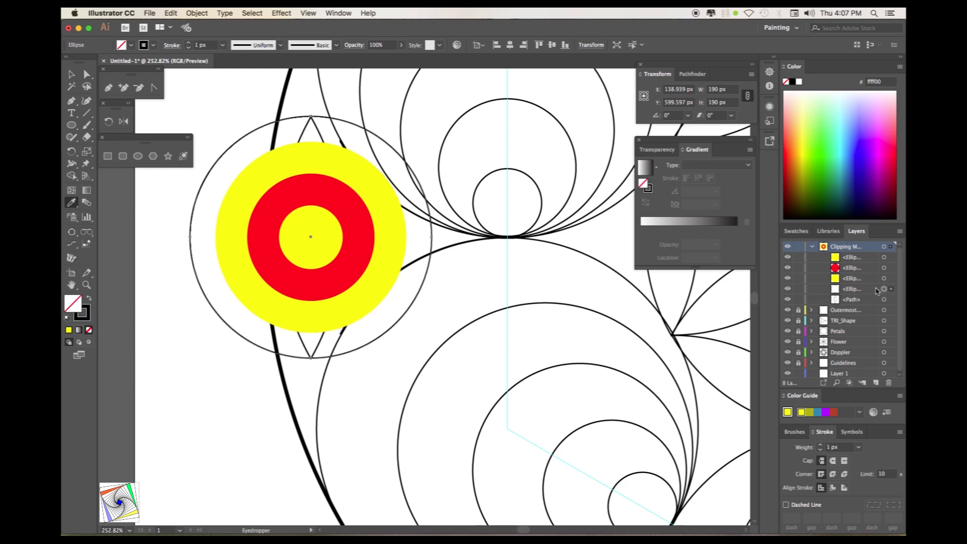
click(292, 201)
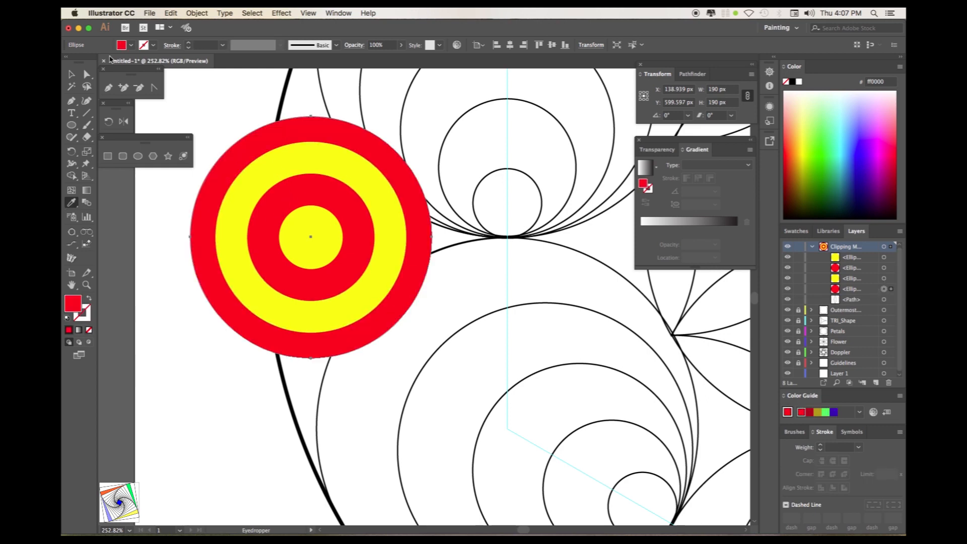
click(71, 74)
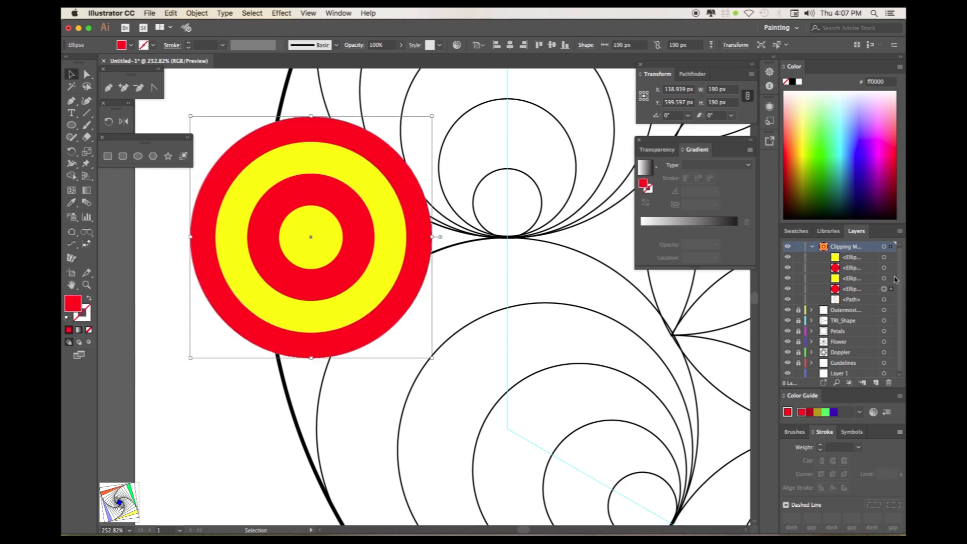
Move the petal path above all circles in the Clipping Mask layer and set its stroke weight to 2 px.
click(854, 301)
click(863, 301)
drag(857, 301, 855, 252)
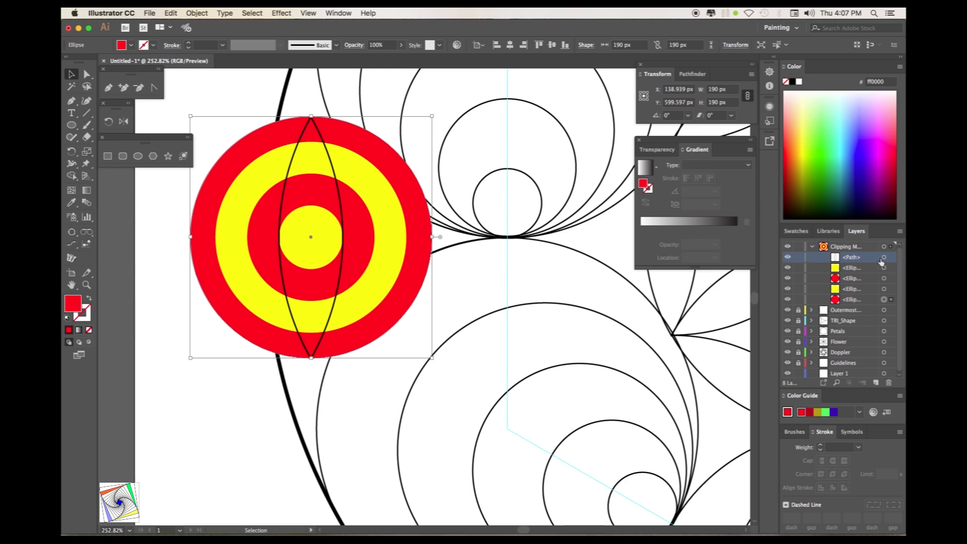
click(883, 258)
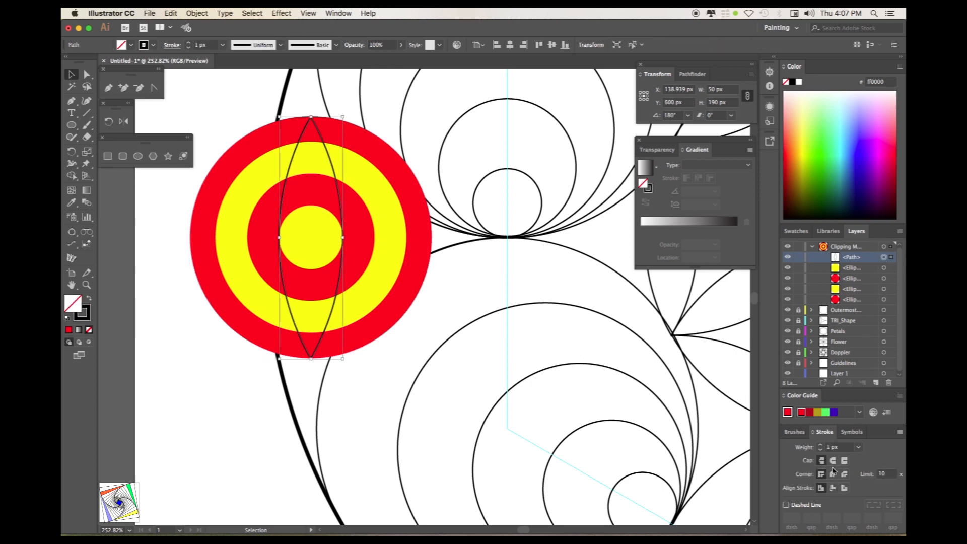
click(820, 445)
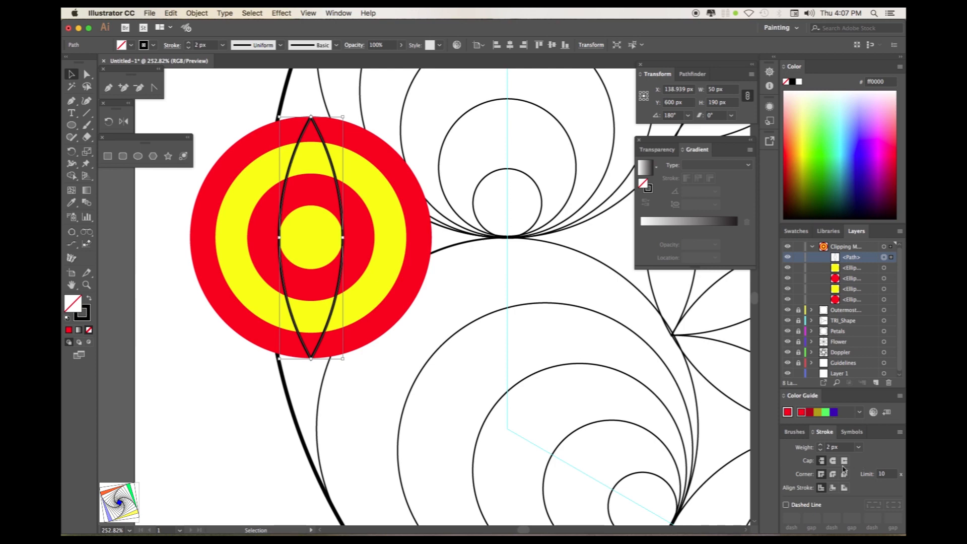
Make a clipping mask from all the objects in the Clipping Mask layer, with the petal as the clipping path.
click(884, 247)
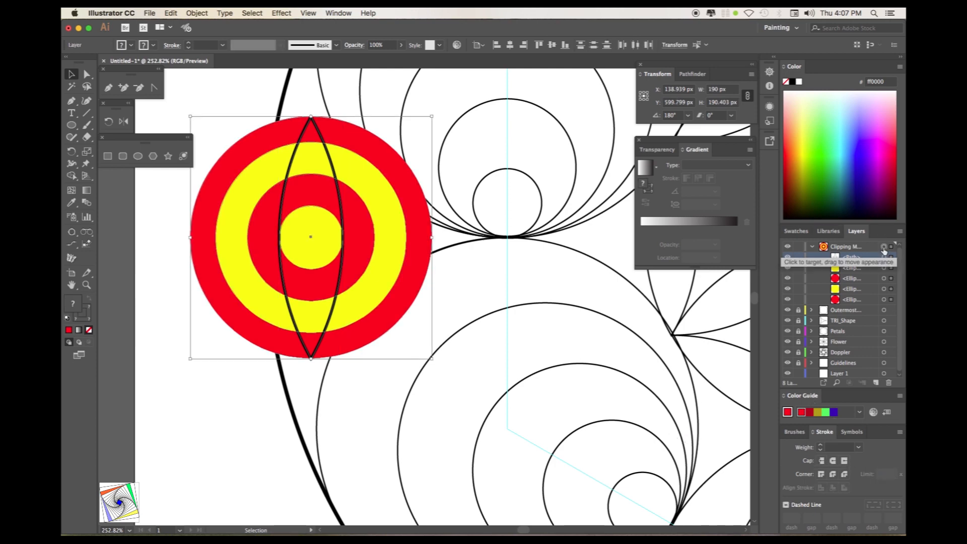
right_click(345, 242)
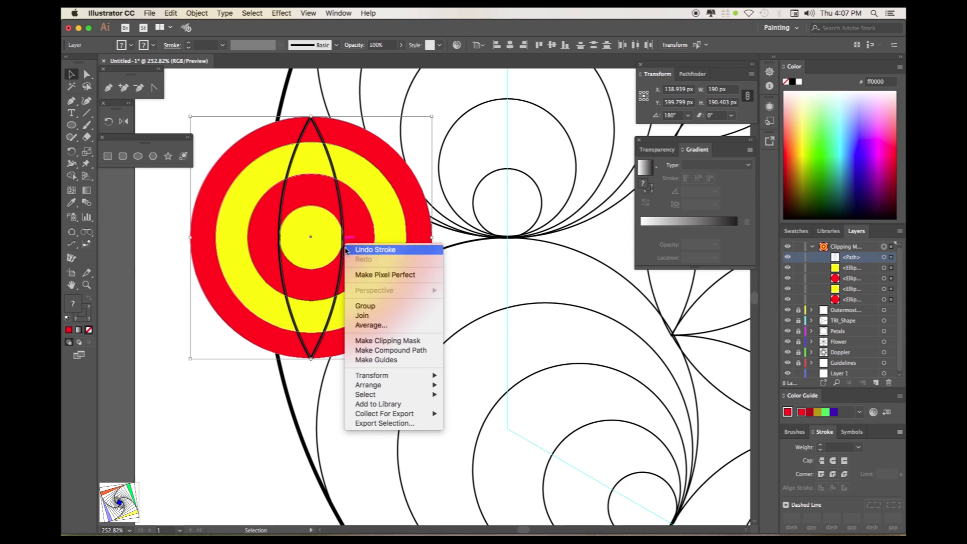
click(379, 341)
click(197, 13)
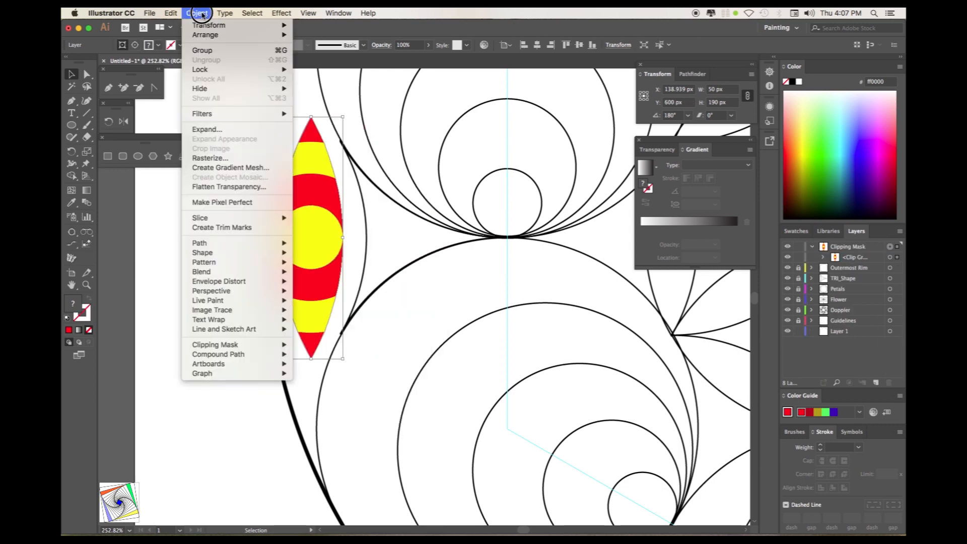
mouse_move(225, 344)
mouse_move(72, 14)
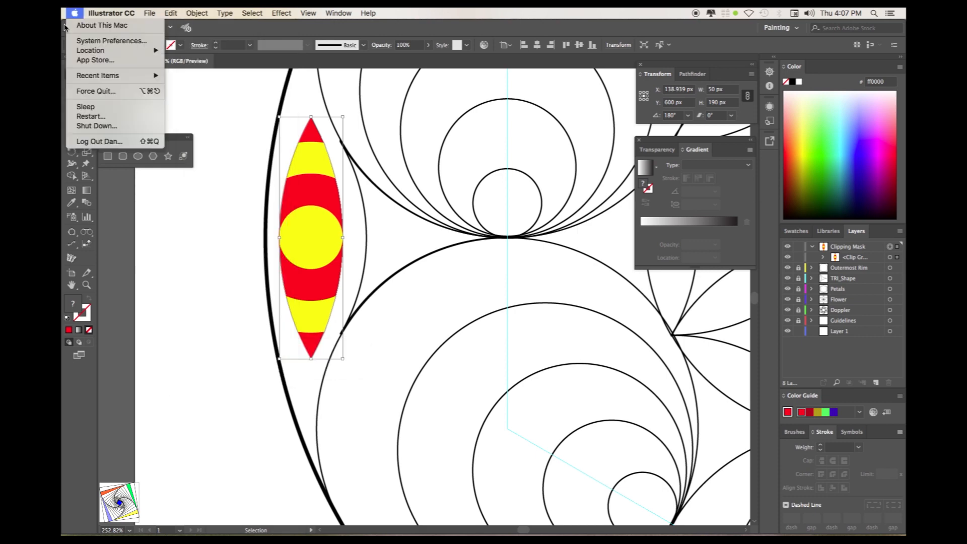
click(188, 280)
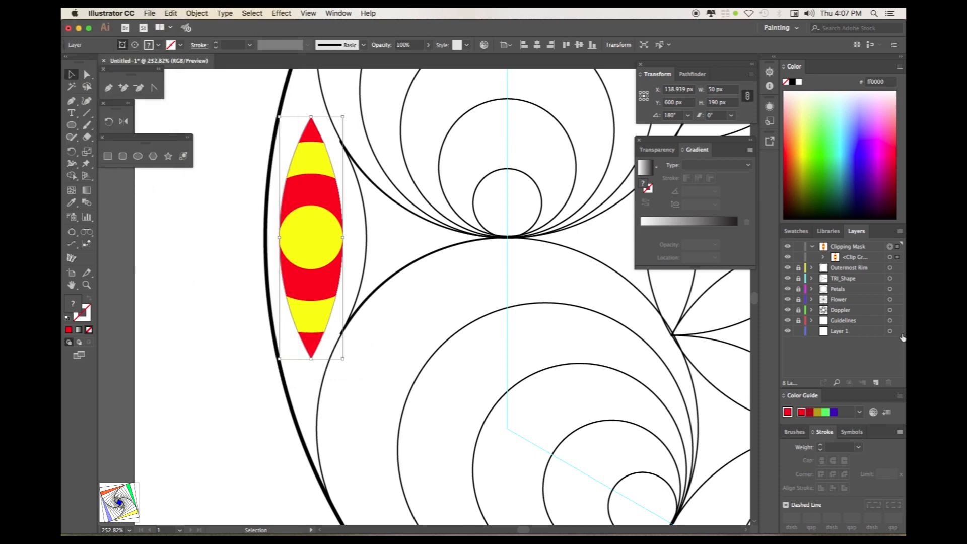
Examine the objects inside the clip group and collapse the Clipping Mask layer.
click(823, 257)
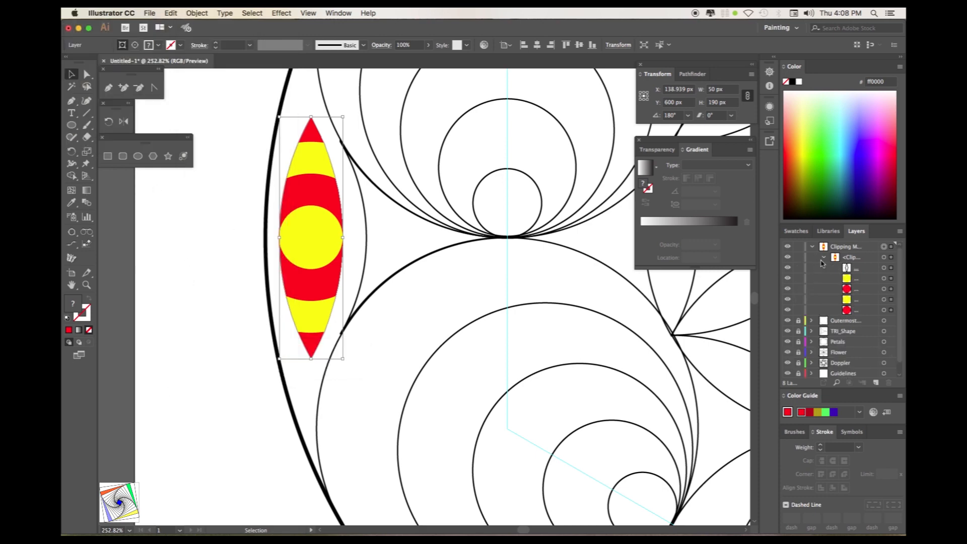
click(824, 258)
click(812, 247)
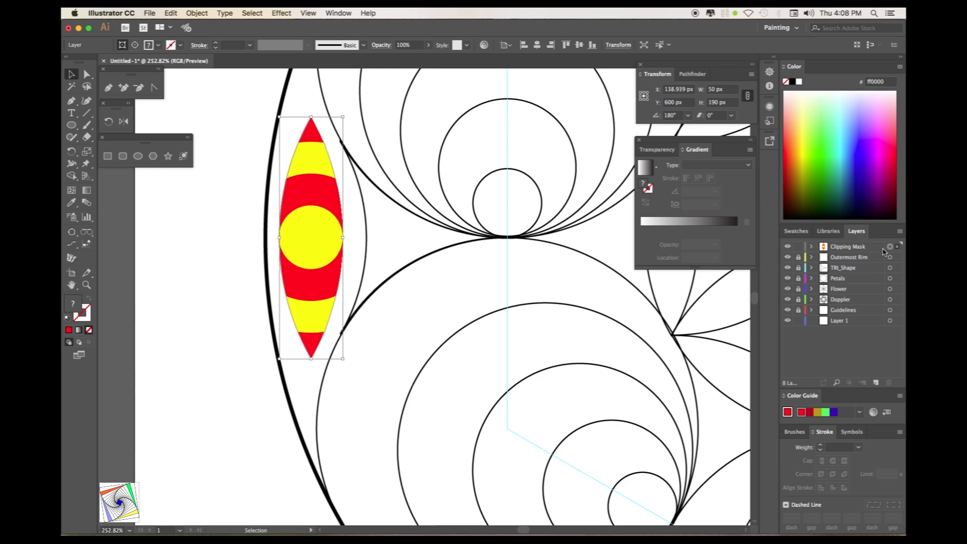
Rotate a copy of the masked petal by 60° about the pattern's centre and repeat it four times around the rim.
click(309, 13)
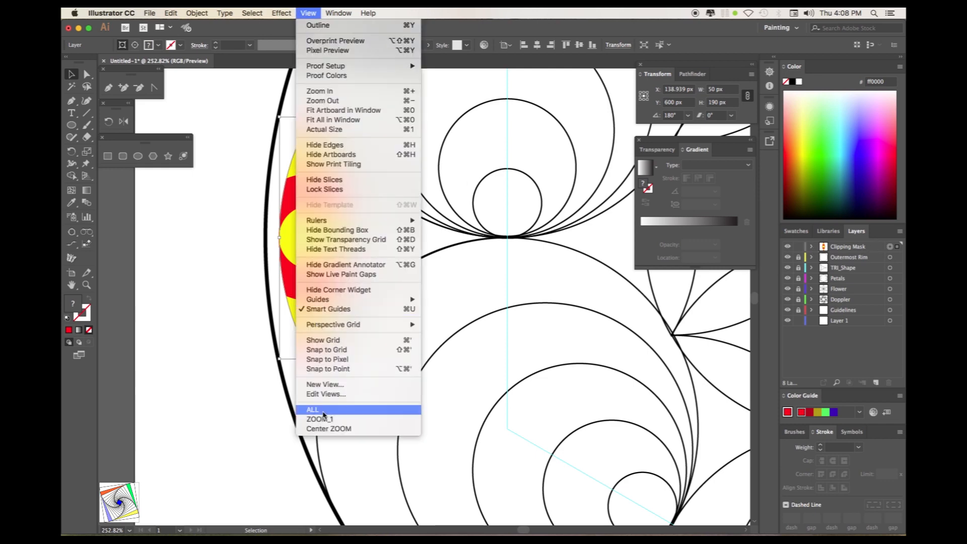
click(384, 414)
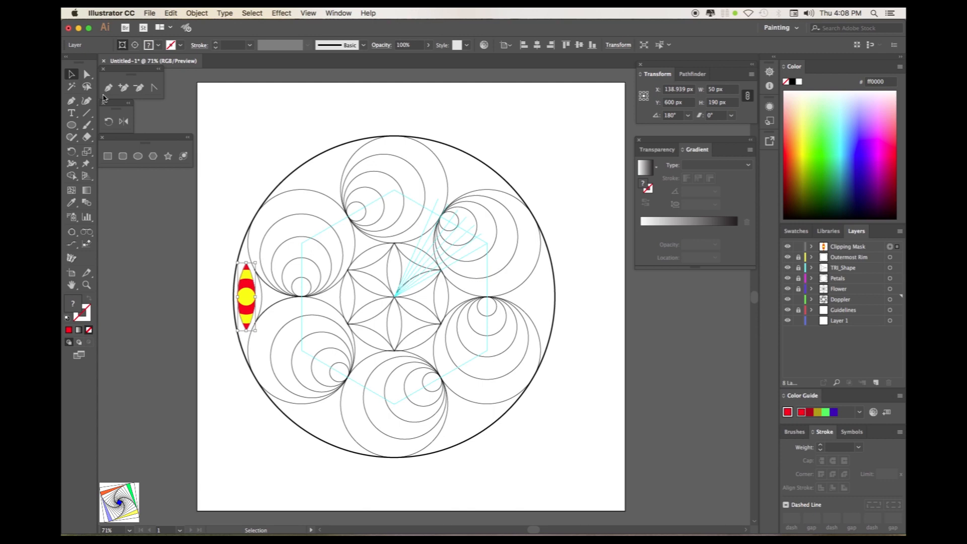
click(110, 123)
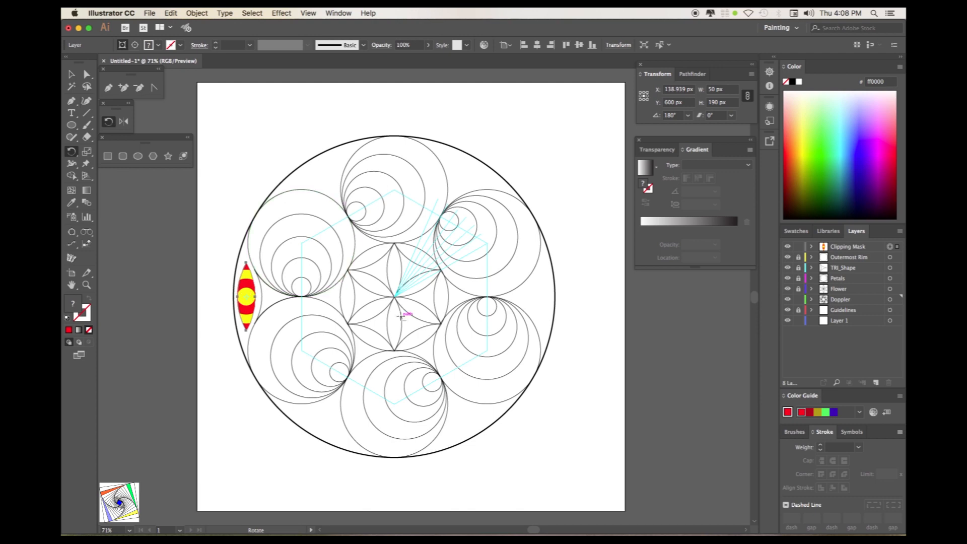
alt+click(395, 297)
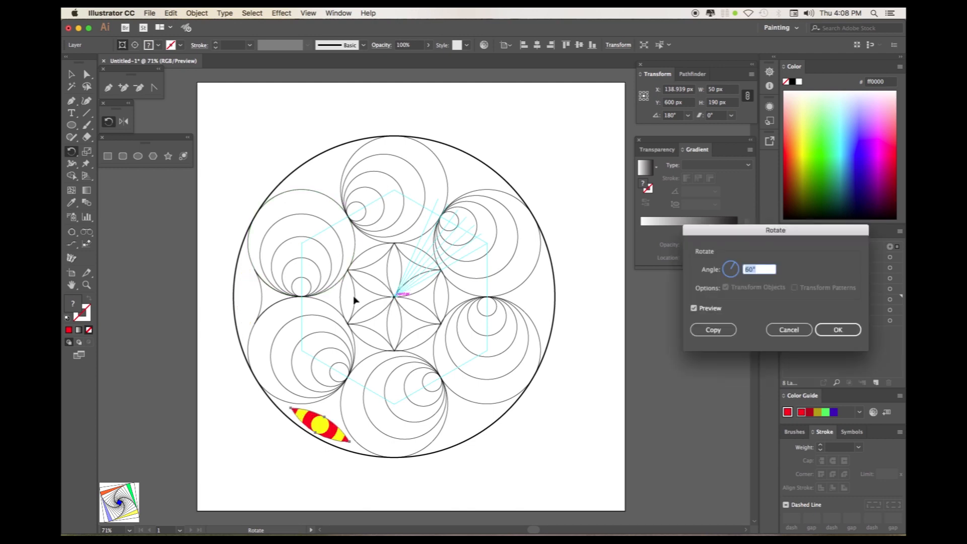
click(704, 330)
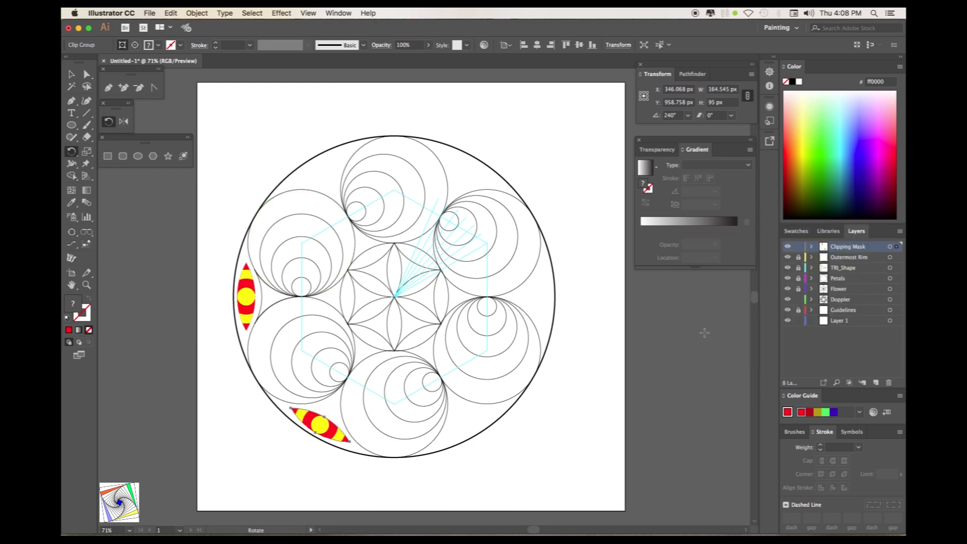
key(super+d)
key(super+d)
key(super+d)
key(super+d)
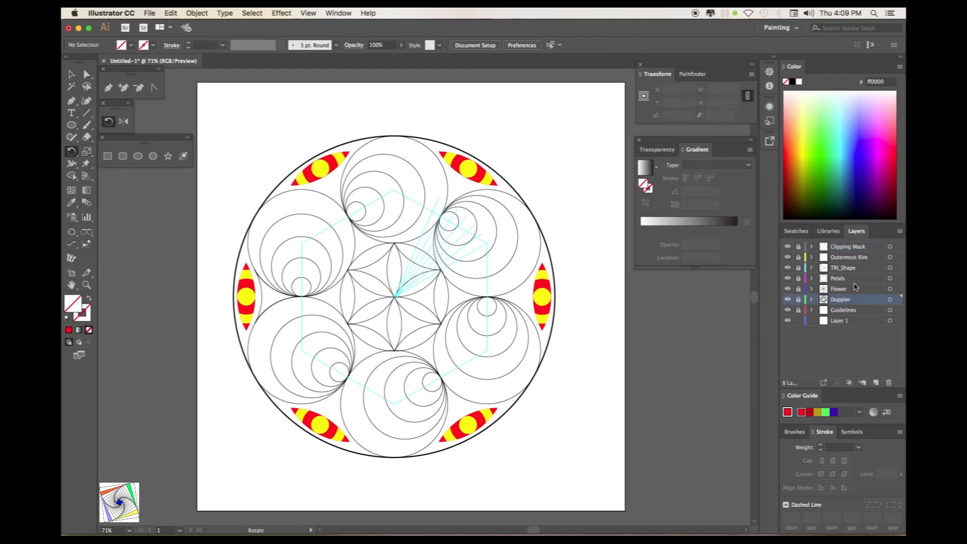
Create a new layer above Doppler and name it Inner Circles.
click(876, 383)
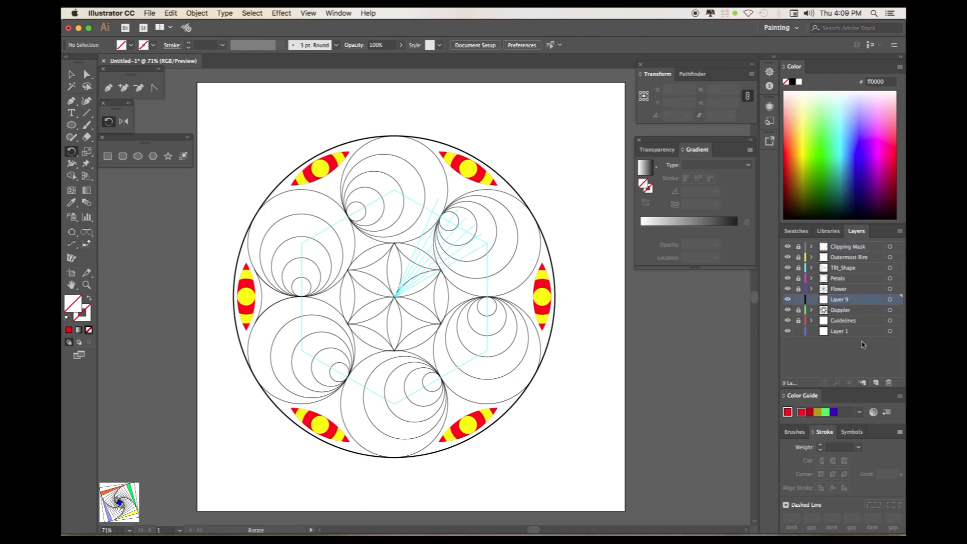
double_click(839, 299)
key(BackSpace)
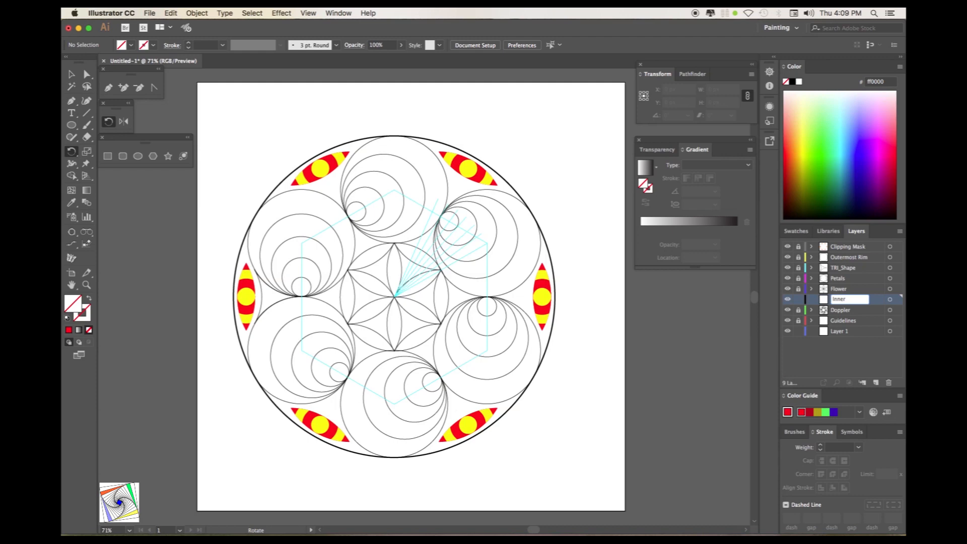
key(Return)
Draw a 300 px circle centred on the middle of the flower in the Inner Circles layer.
click(137, 157)
drag(394, 297, 409, 313)
alt+click(395, 298)
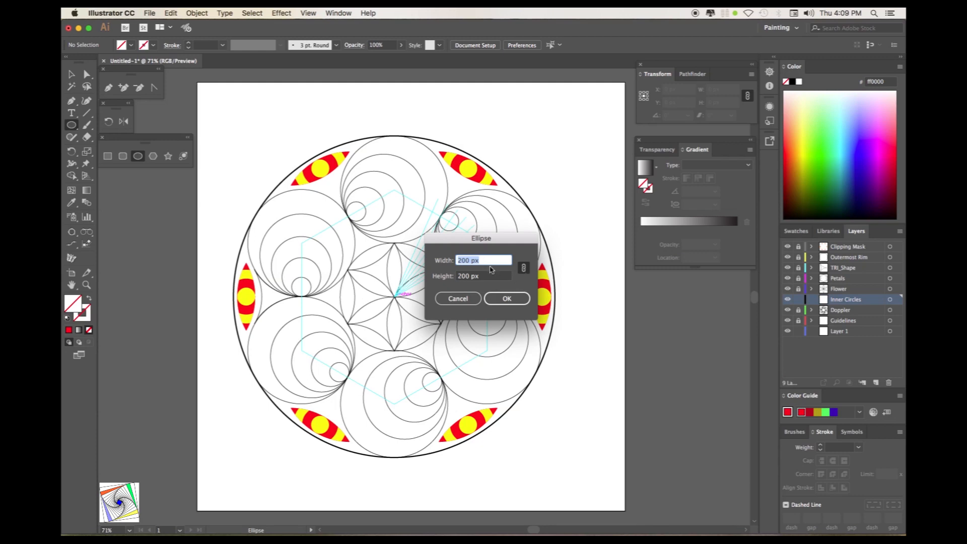
text(300)
click(506, 298)
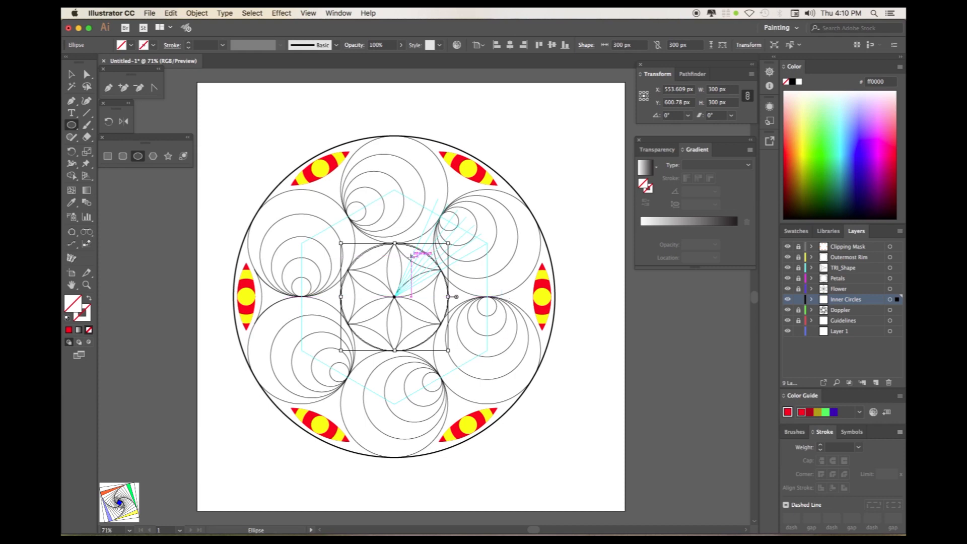
Open the saved Center ZOOM view and toggle the Inner Circles layer's visibility to examine the 300 px circle.
click(308, 13)
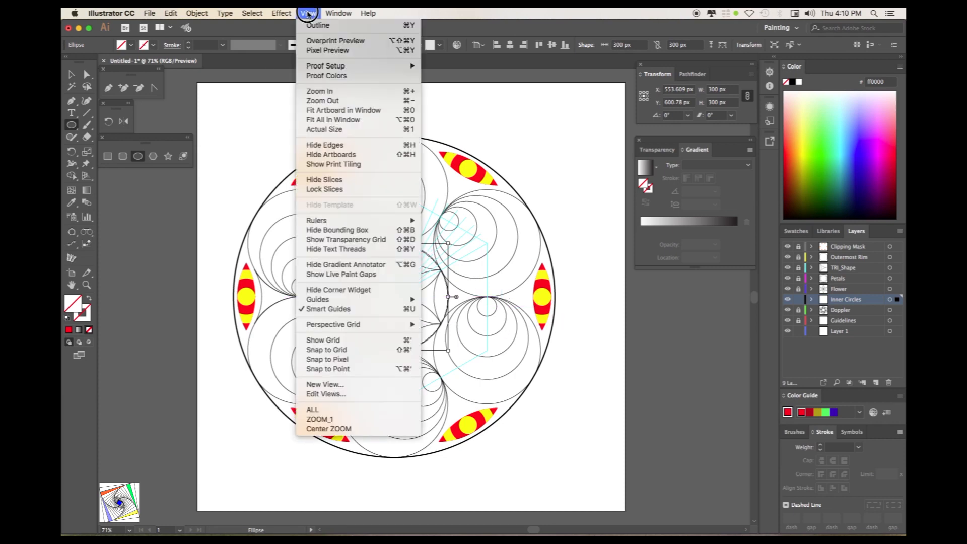
click(334, 427)
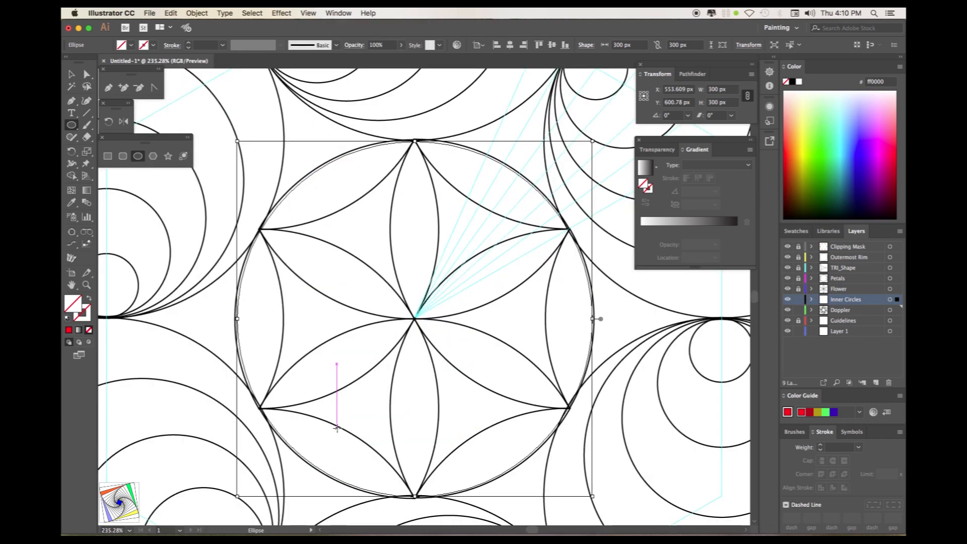
click(788, 301)
click(787, 300)
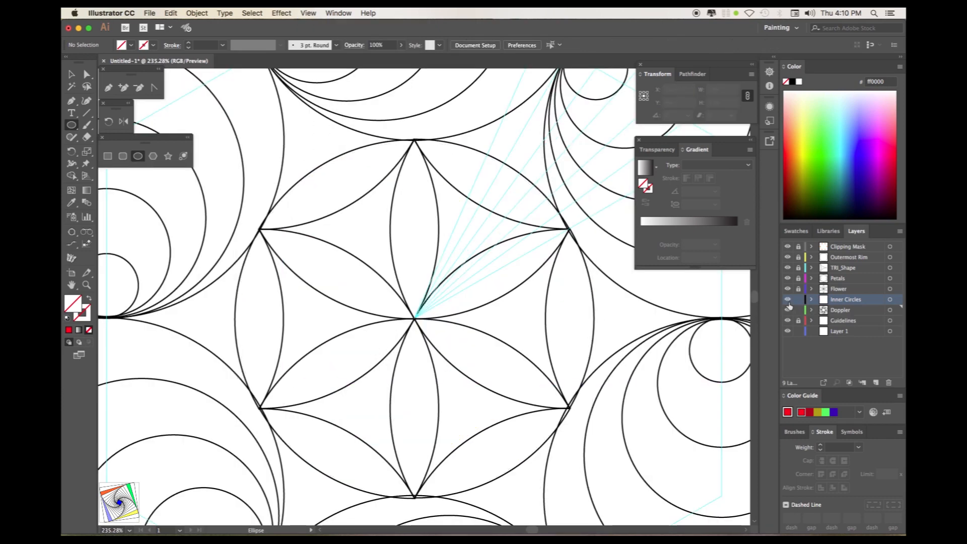
click(788, 301)
click(788, 301)
click(788, 299)
Give the 300 px circle a 1 px black stroke with no fill.
click(811, 300)
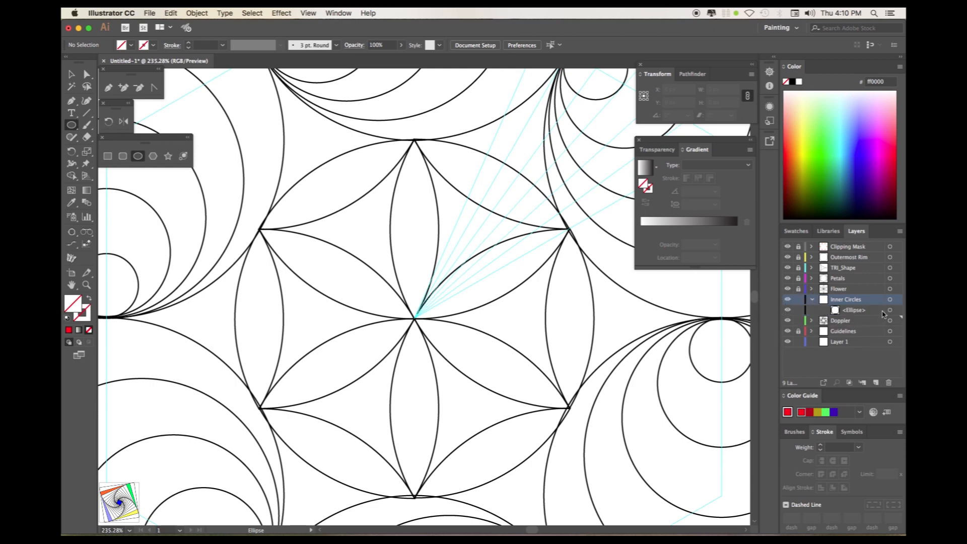
click(889, 310)
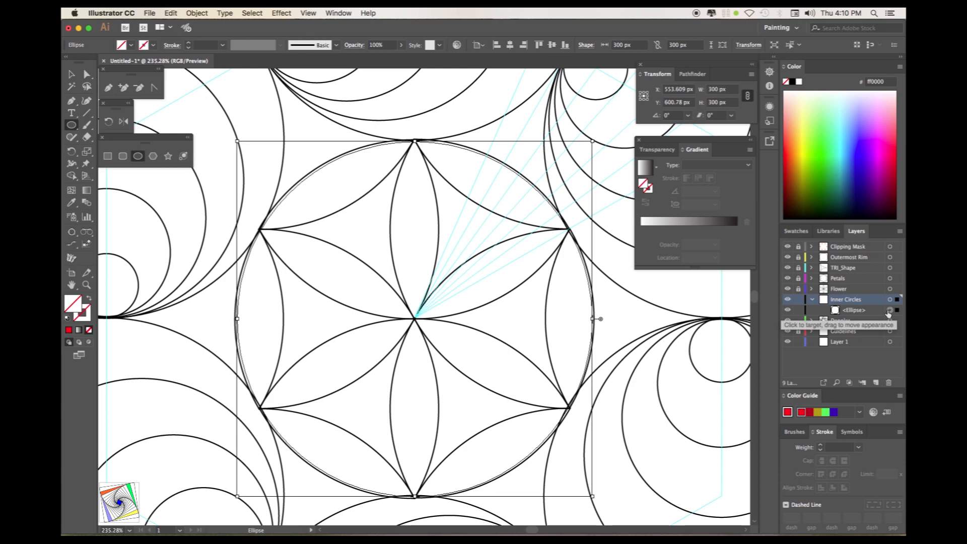
click(67, 318)
click(89, 330)
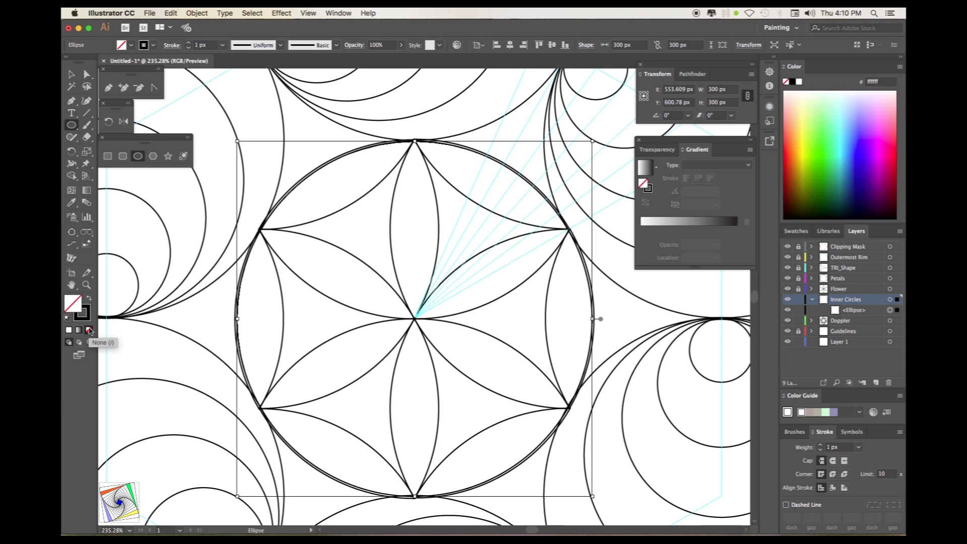
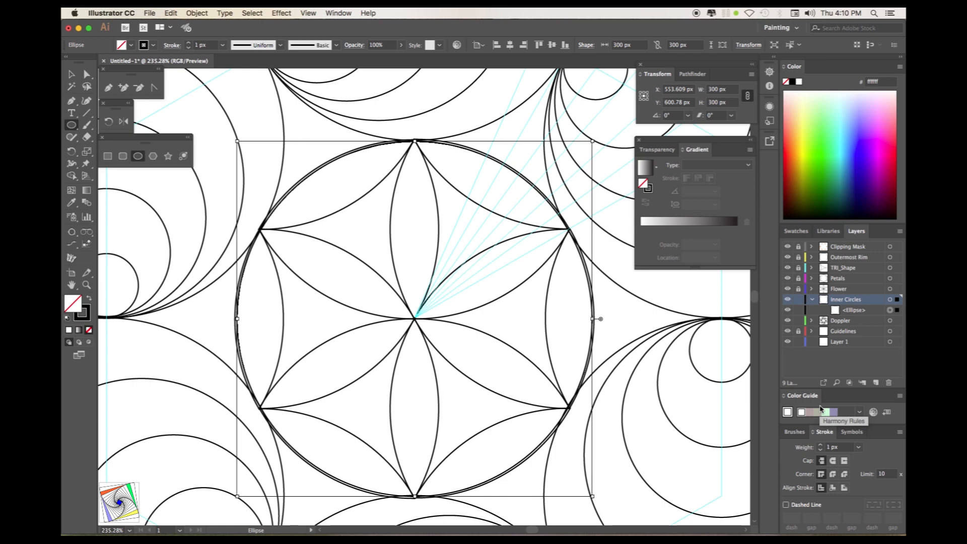
Duplicate the 300 px circle in place and scale the copy to 250 px with proportions constrained.
click(858, 313)
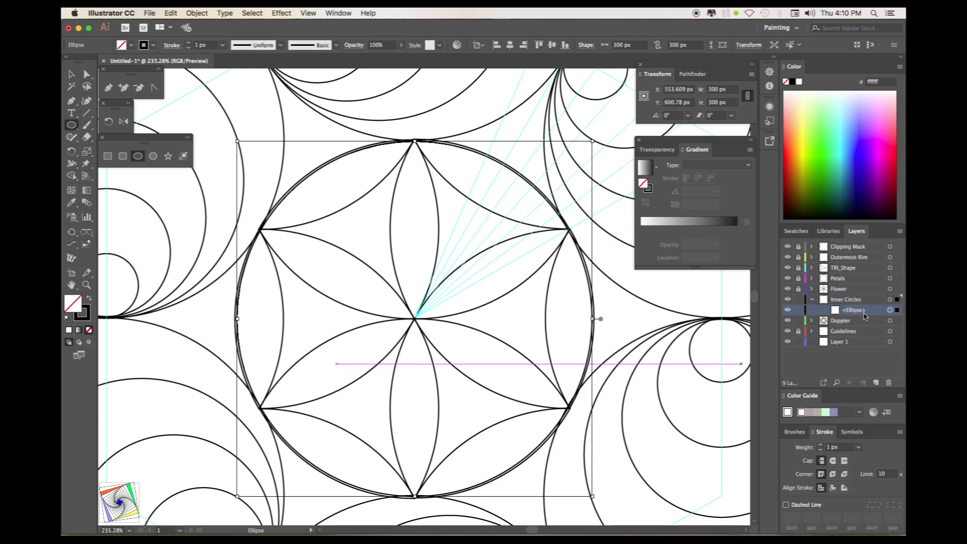
key(super+f)
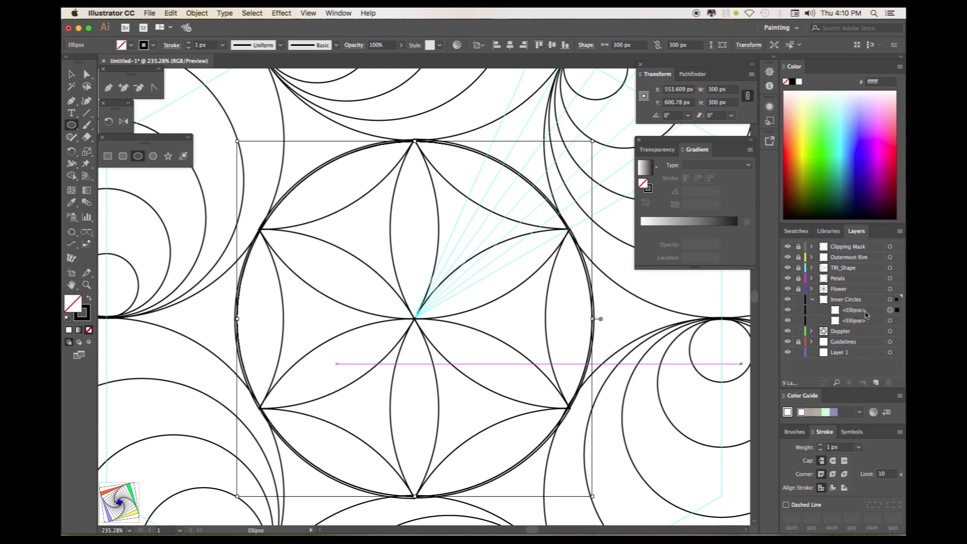
click(721, 89)
text(250)
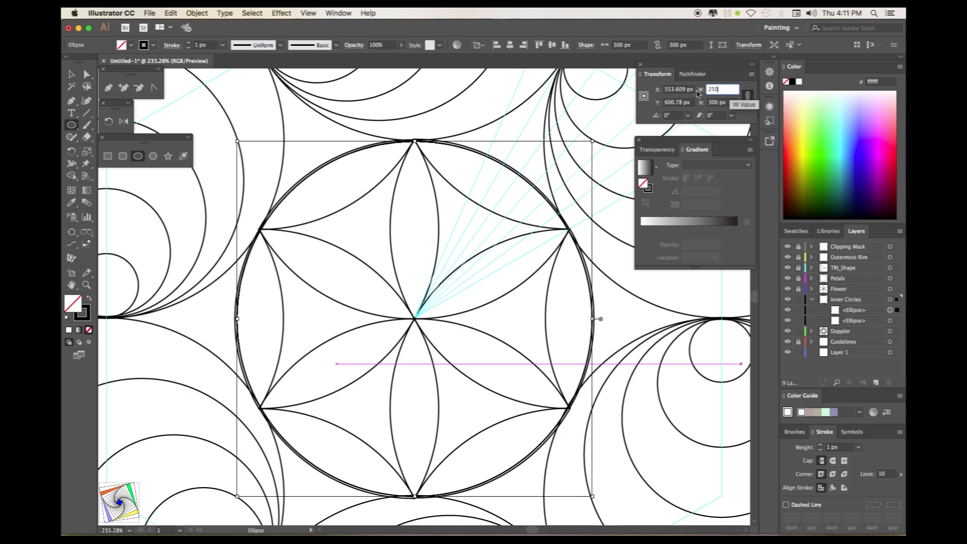
click(710, 102)
Duplicate the 250 px circle in place and scale the copy to 200 px with proportions constrained.
drag(864, 310, 875, 383)
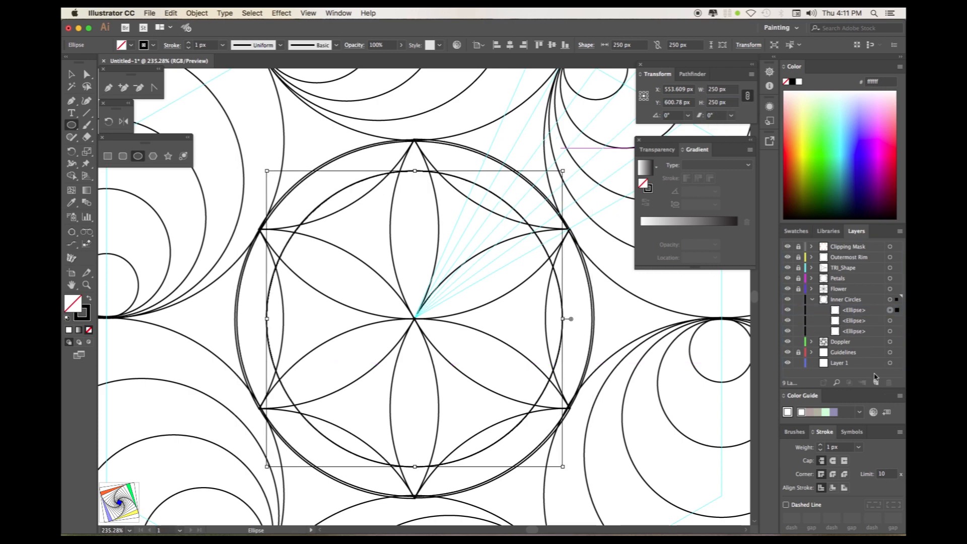
click(719, 90)
text(2)
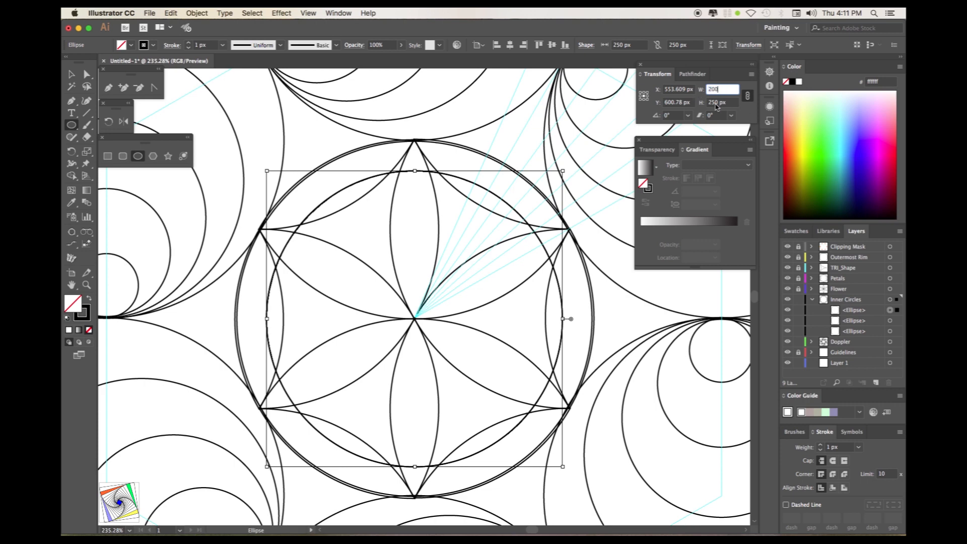
text(00)
key(Return)
Duplicate the 200 px circle in place and scale the copy to 150 px, then collapse the Inner Circles layer and deselect everything.
drag(859, 310, 876, 381)
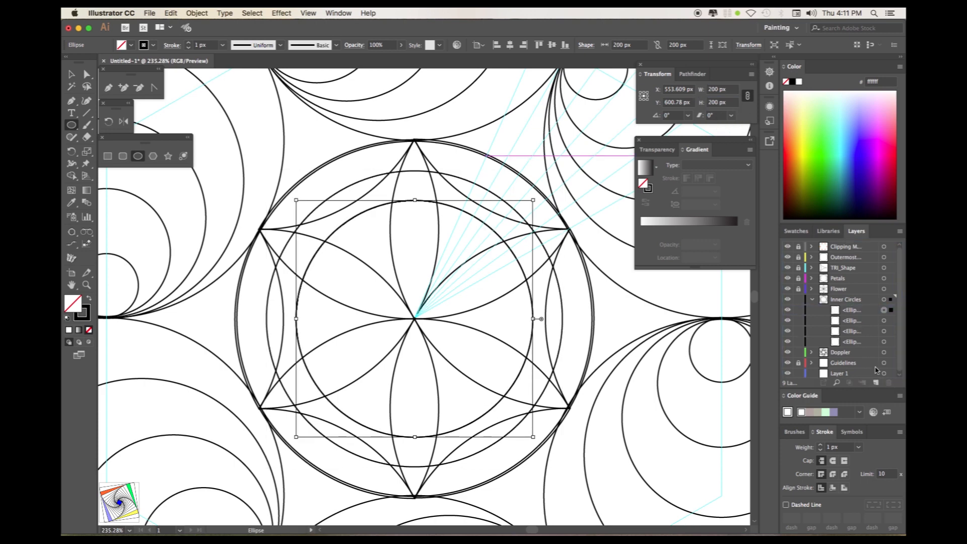
click(715, 90)
text(150)
click(713, 103)
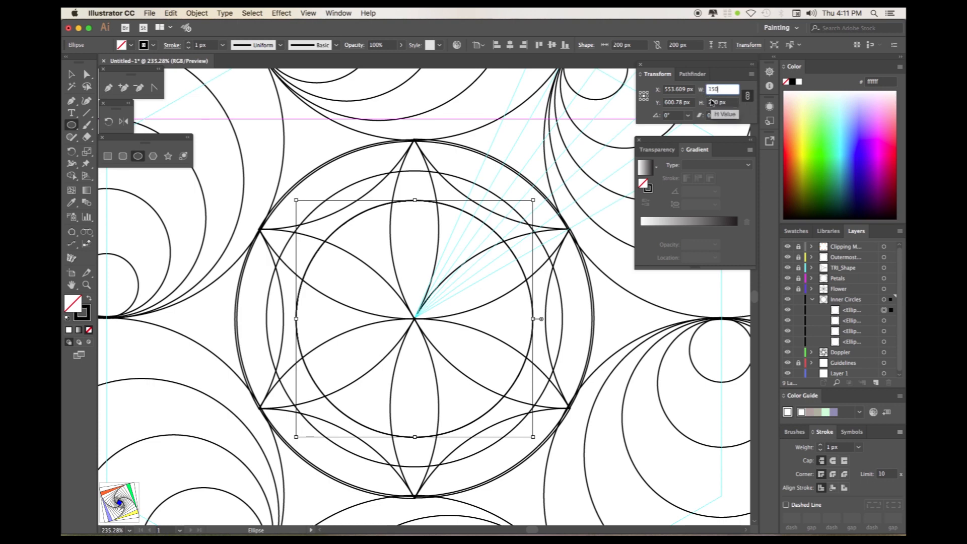
click(812, 301)
key(v)
click(257, 99)
Group the five nested circles of the lower-right set in the Doppler layer.
click(307, 13)
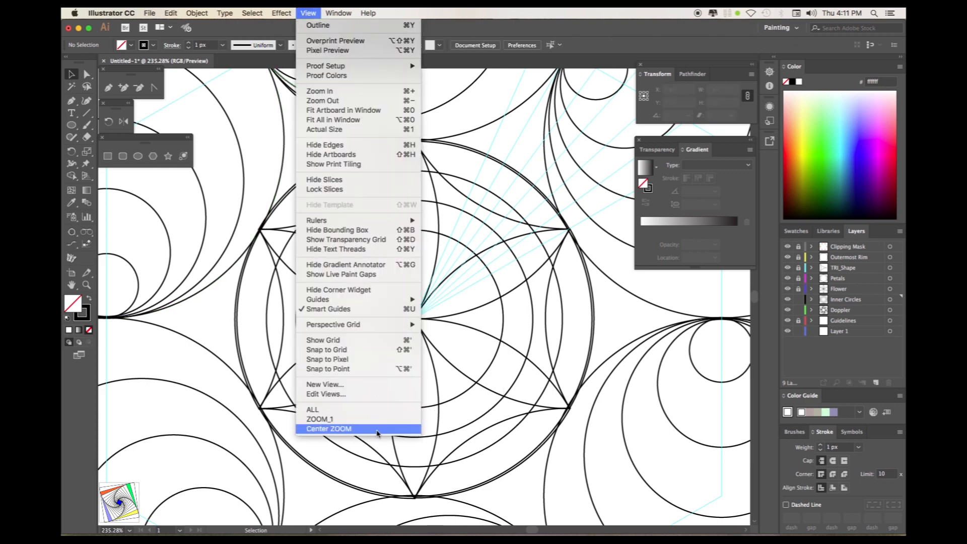
click(330, 413)
click(901, 259)
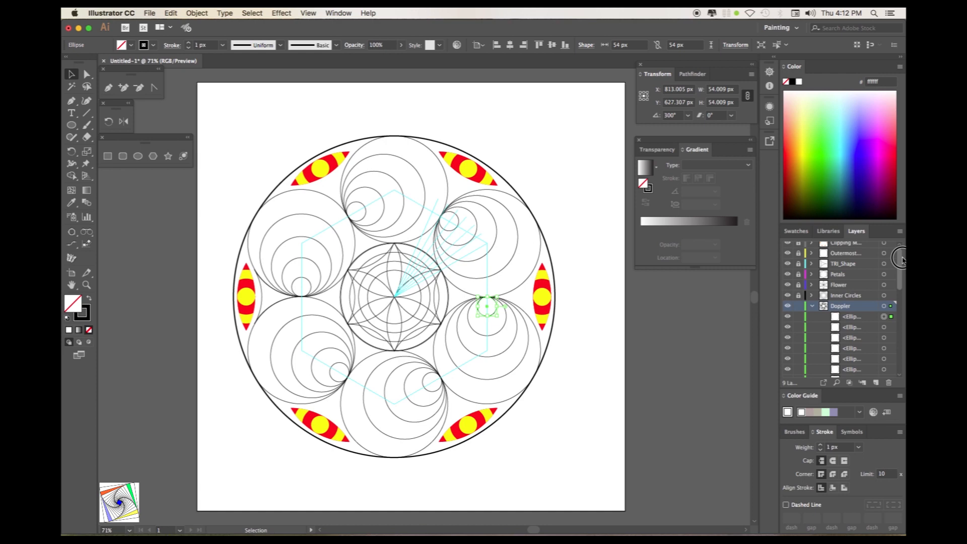
drag(901, 260, 901, 262)
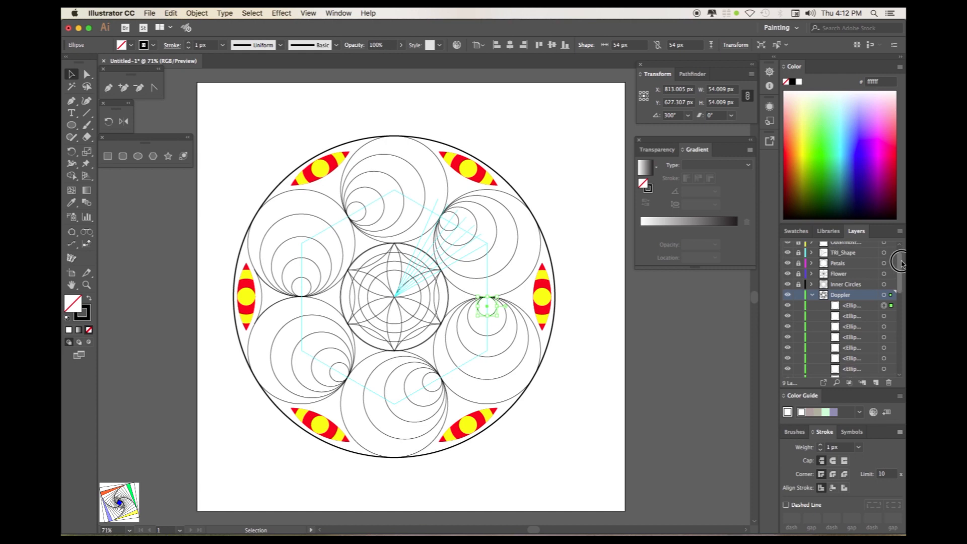
shift+click(884, 316)
shift+click(884, 327)
shift+click(884, 337)
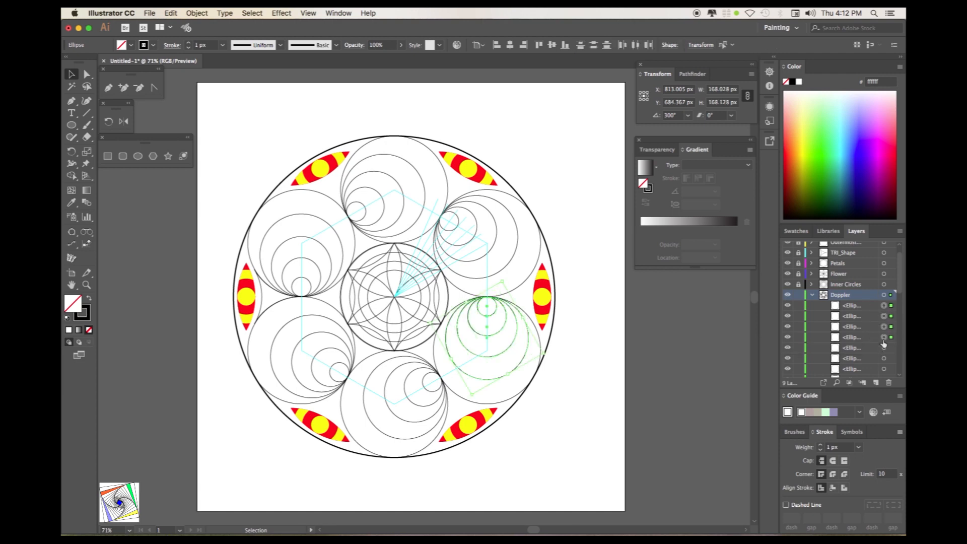
shift+click(884, 348)
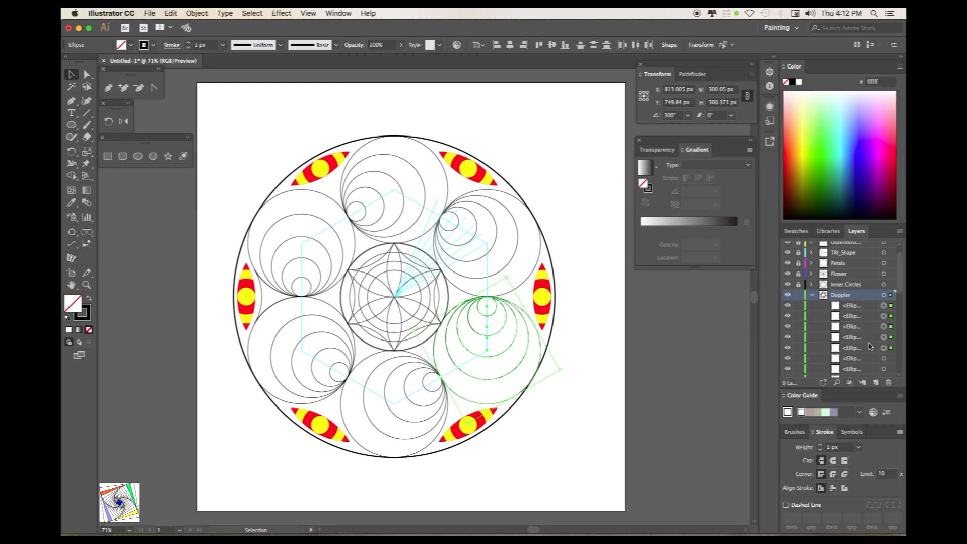
drag(863, 311, 870, 354)
click(197, 14)
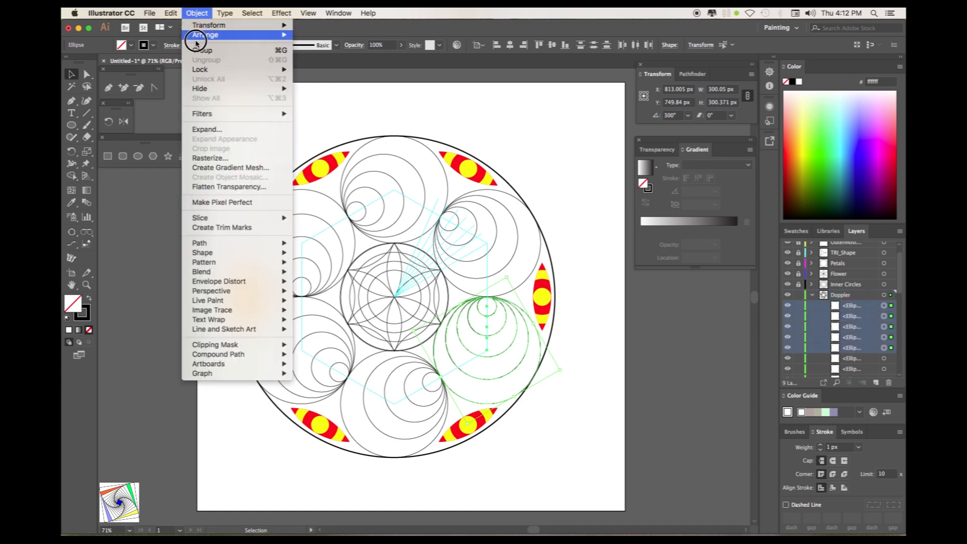
click(199, 40)
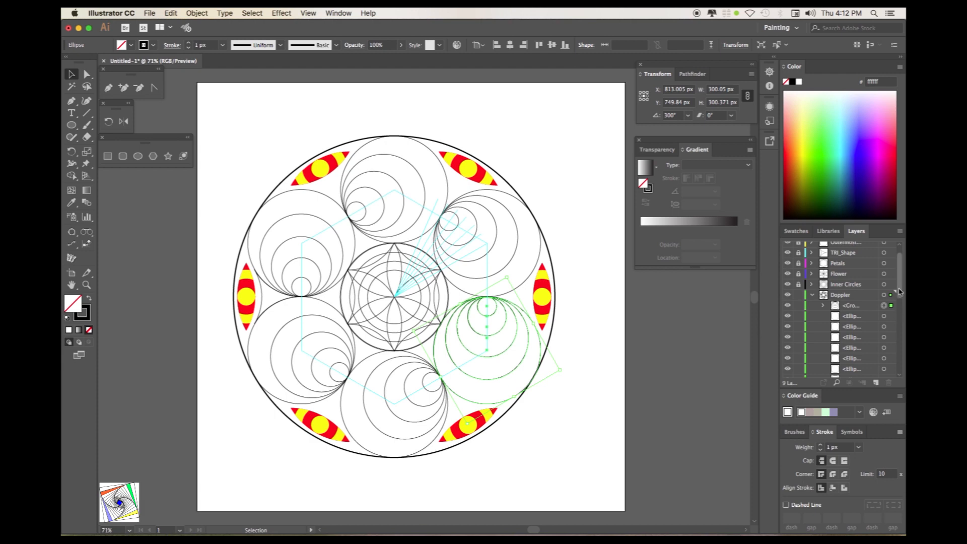
Delete all the remaining ungrouped ellipses in the Doppler layer, keeping only the grouped set.
scroll(894, 302, down, 2)
click(861, 302)
scroll(861, 322, down, 5)
shift+click(856, 351)
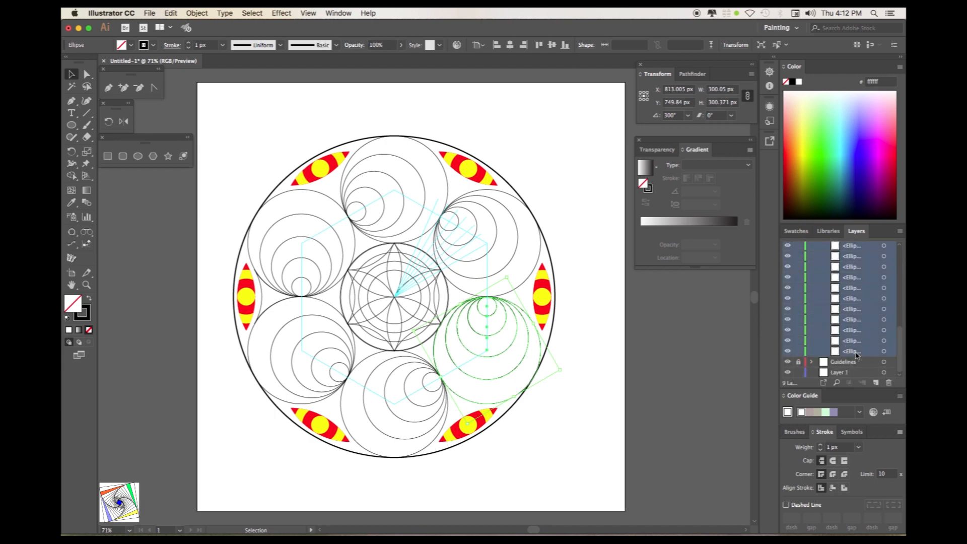
key(Delete)
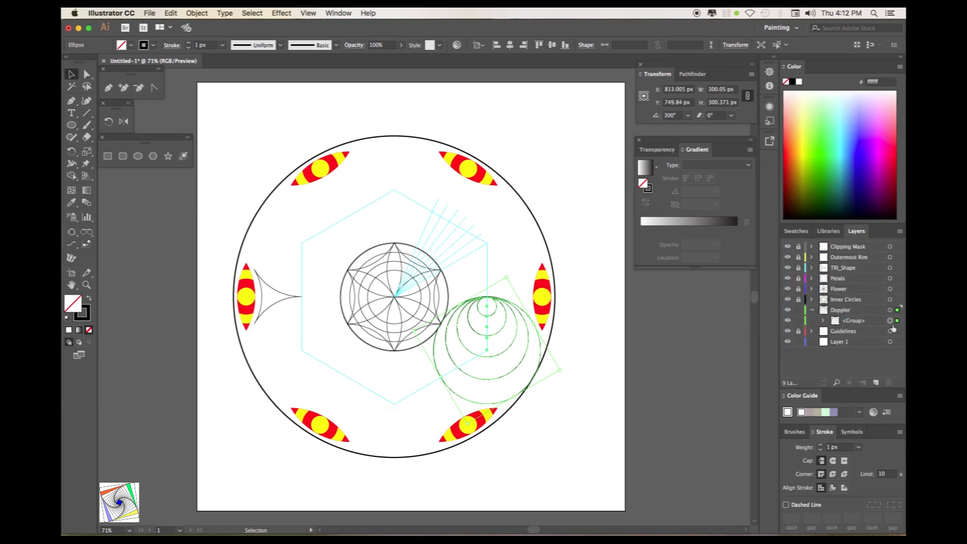
Rotate a copy of the circle group 60° about the flower's centre and repeat it four times to complete six groups.
click(109, 121)
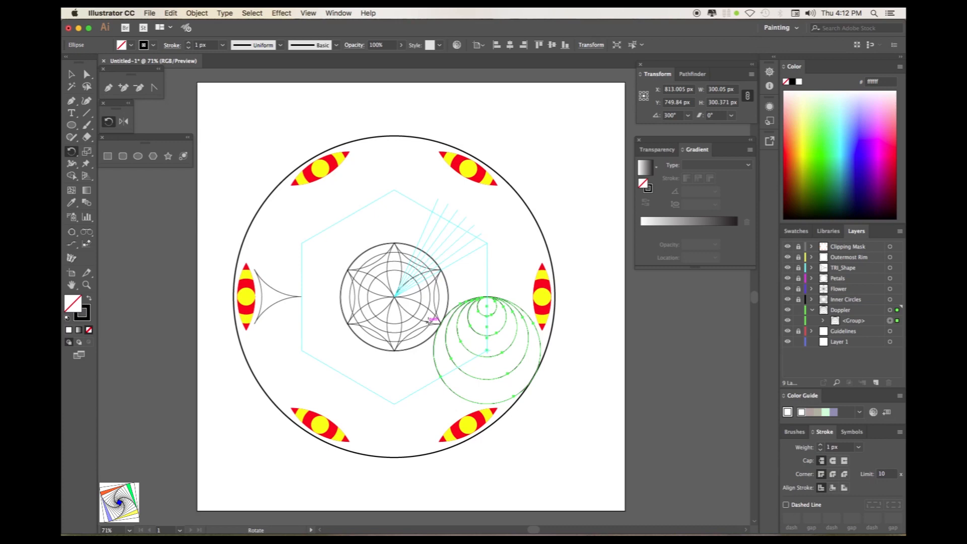
alt+click(395, 298)
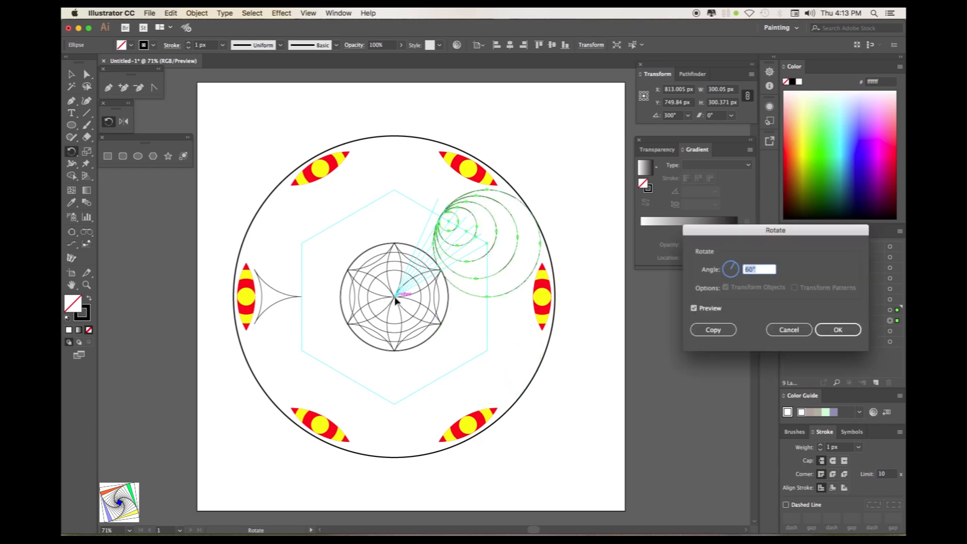
click(709, 329)
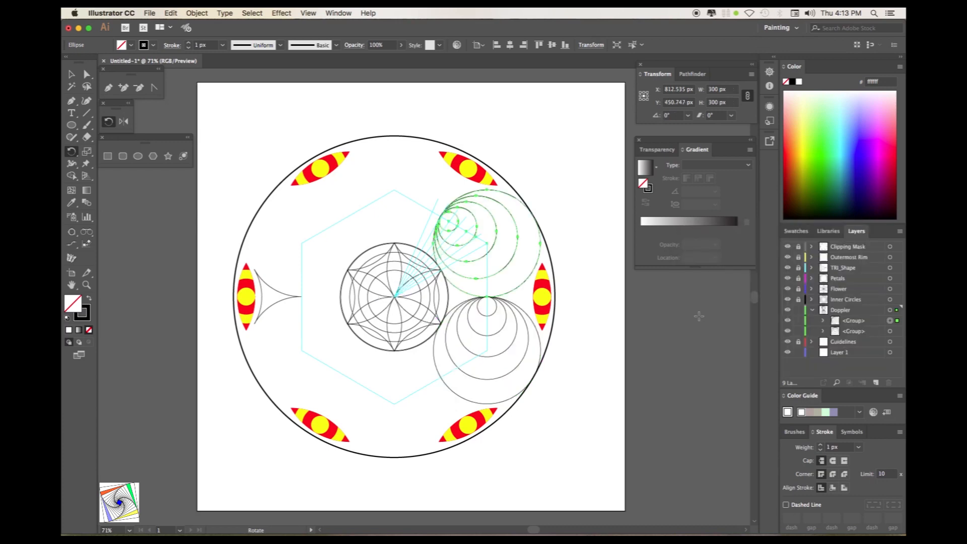
key(ctrl+d)
key(ctrl+d)
key(ctrl+d)
key(ctrl+d)
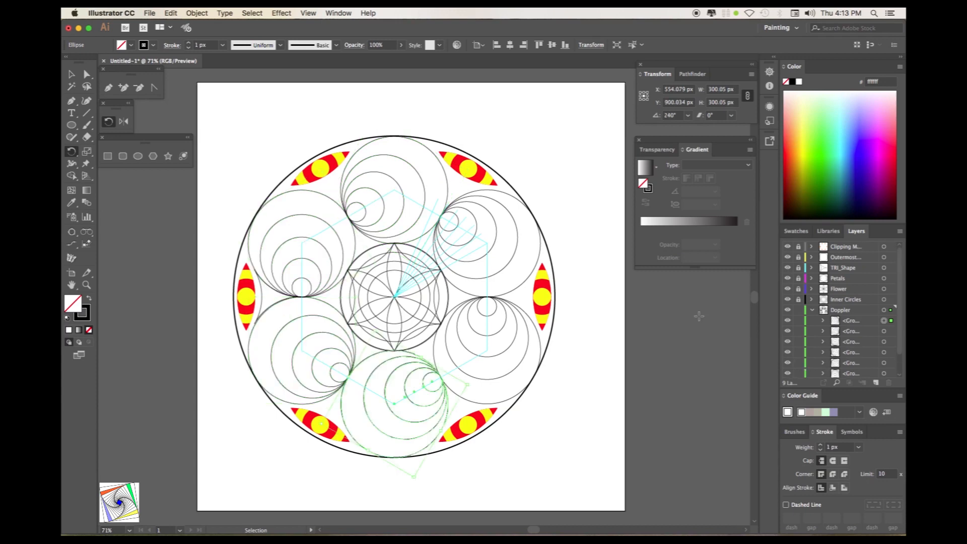
click(72, 75)
click(251, 131)
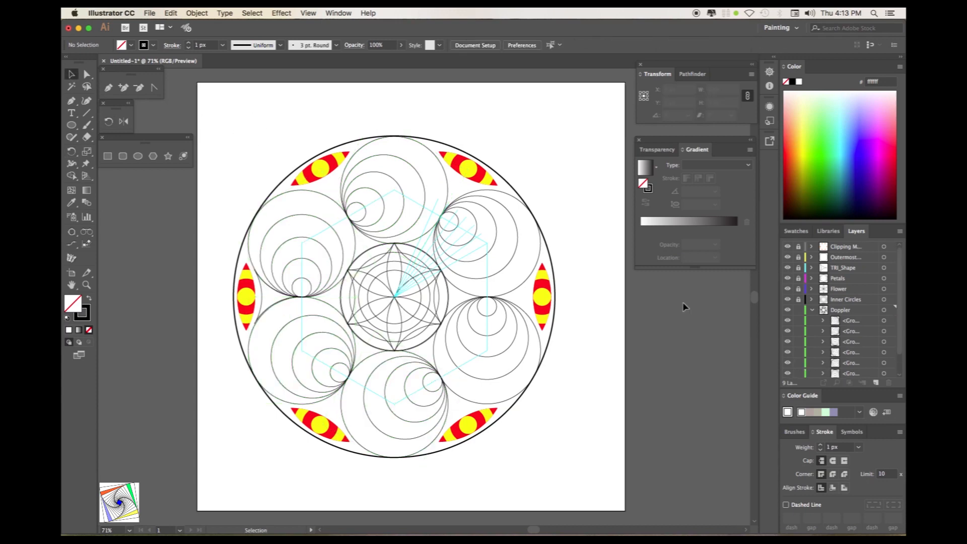
In the upper-left Doppler group, give the smallest circle the rim petal's red fill without stroke and the second circle its yellow fill.
click(884, 342)
scroll(876, 344, down, 2)
click(824, 320)
scroll(892, 351, down, 3)
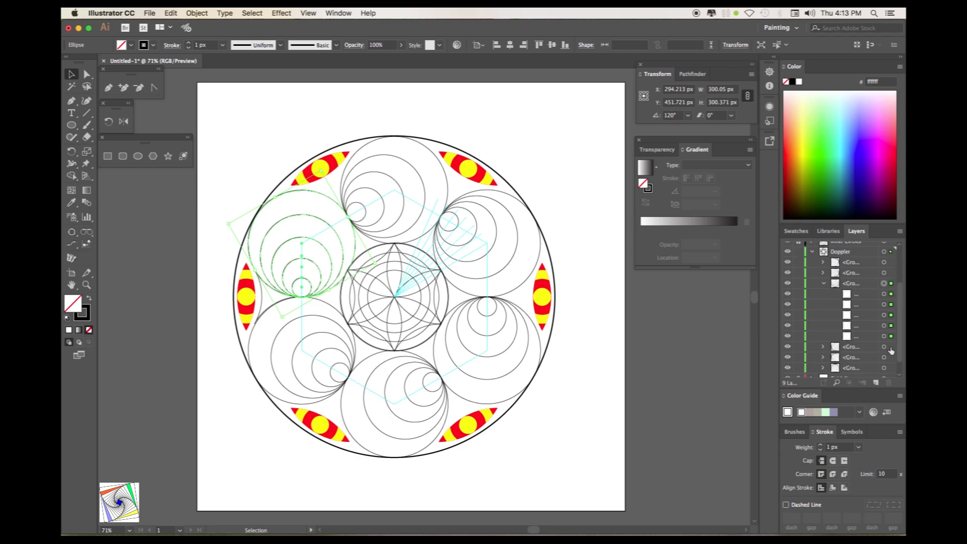
click(884, 336)
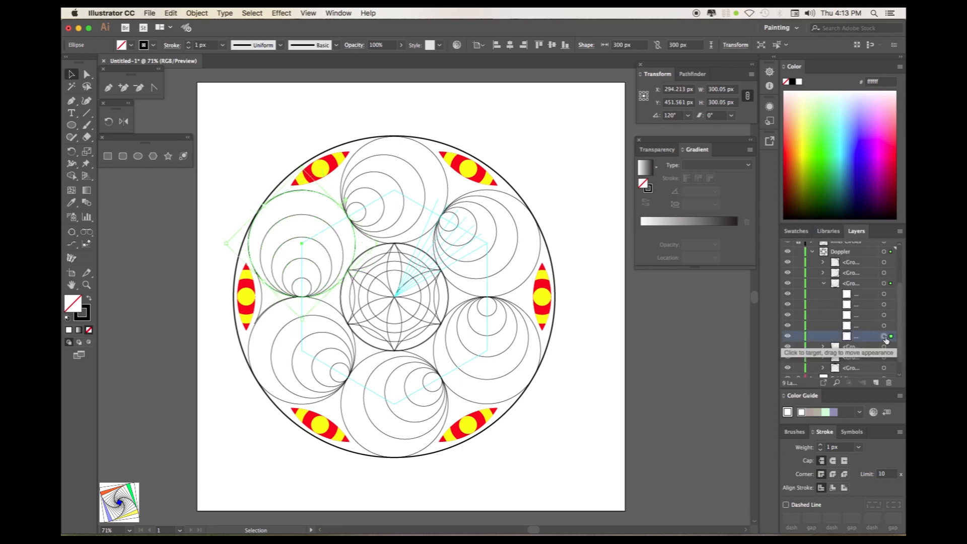
click(884, 295)
click(71, 202)
click(252, 279)
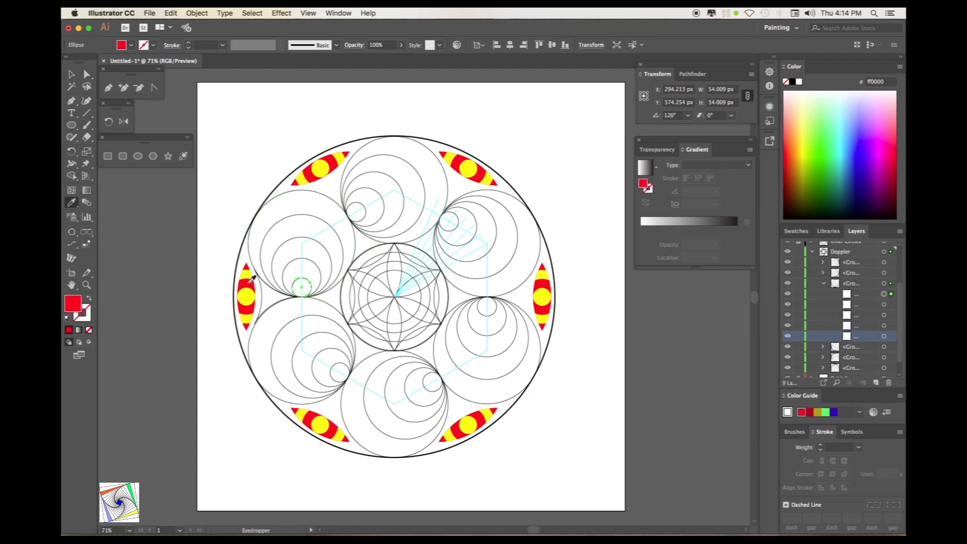
click(252, 279)
click(884, 304)
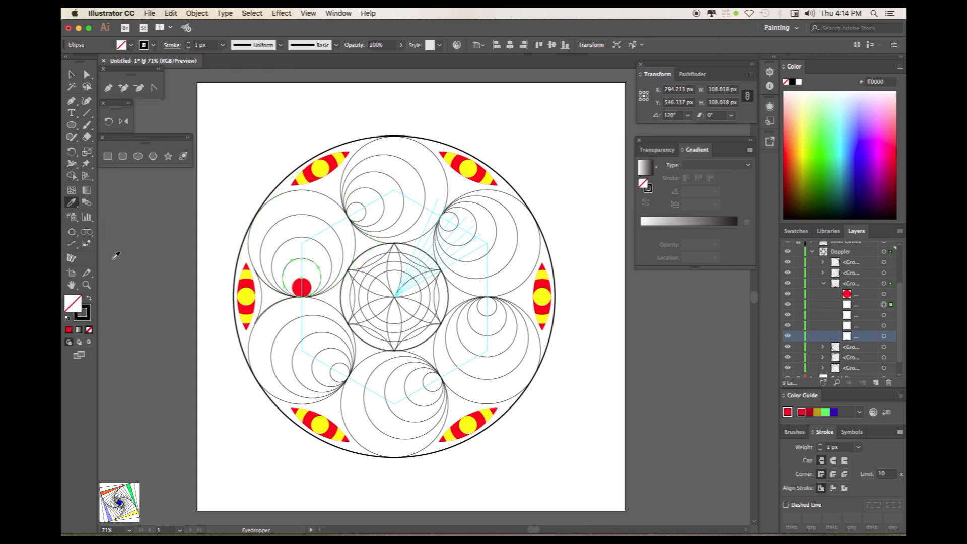
click(247, 275)
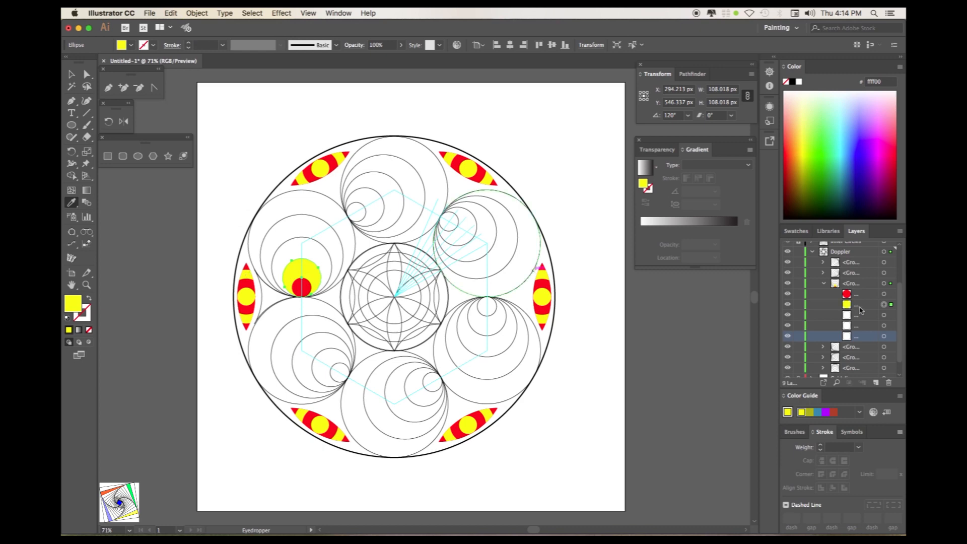
Fill the three larger circles of the upper-left Doppler group red, yellow and red from smallest to largest, sampling the inner circles' colours.
click(884, 316)
click(302, 288)
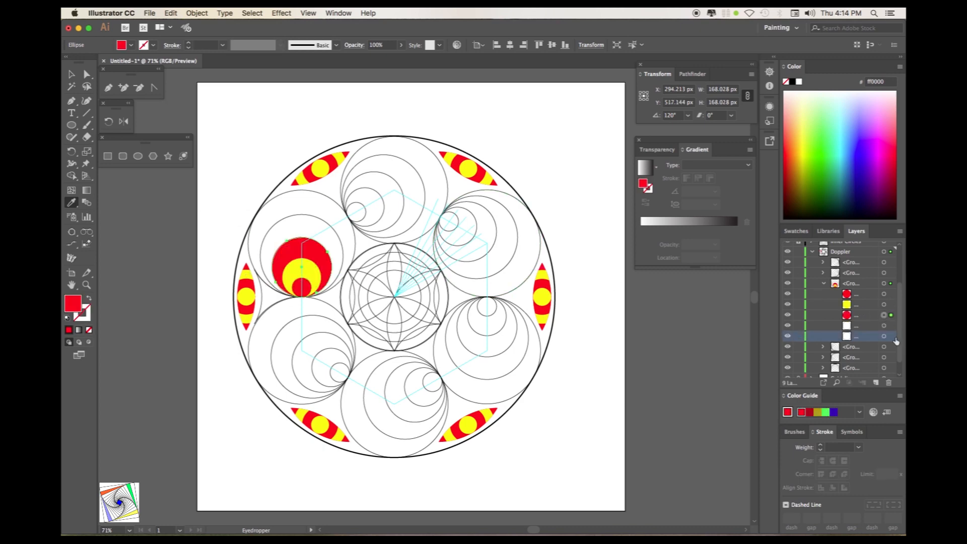
click(884, 325)
click(311, 278)
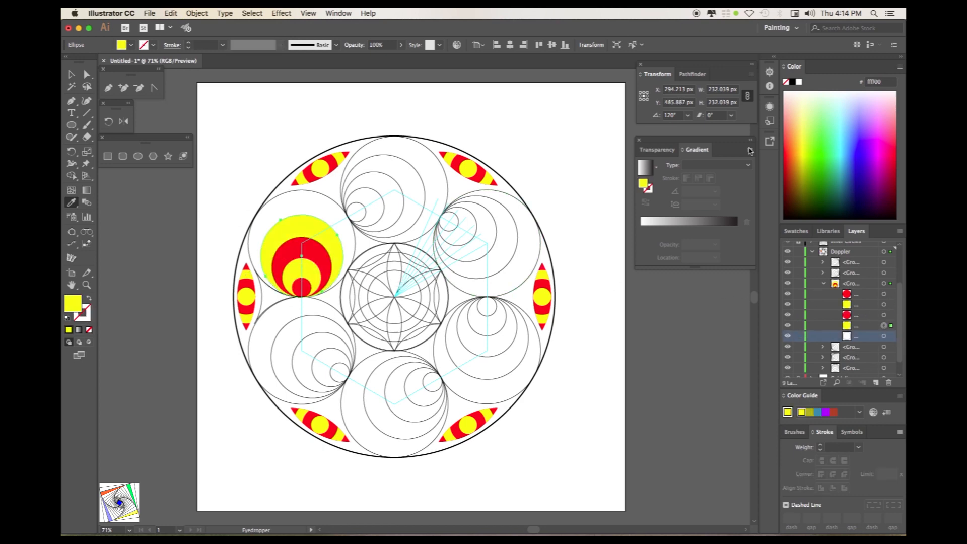
click(884, 336)
click(290, 248)
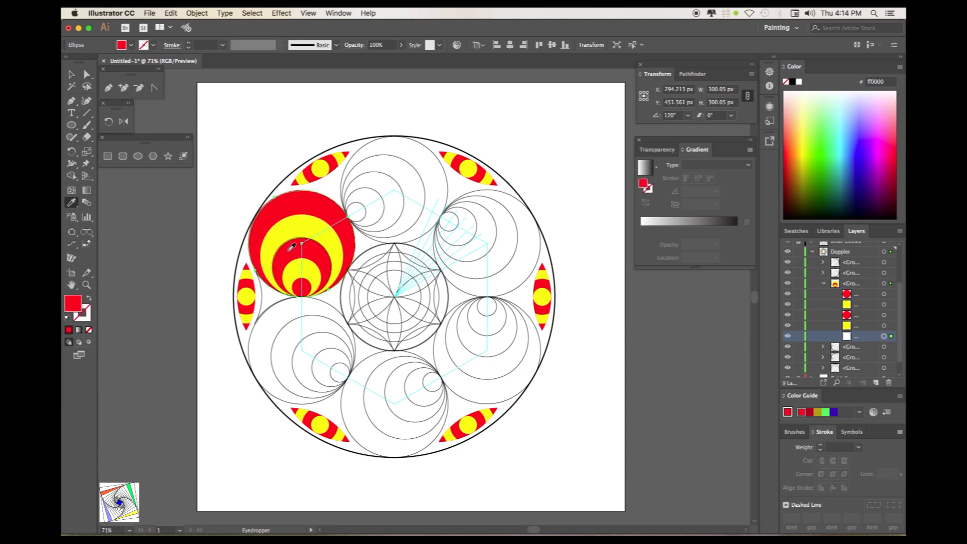
click(824, 285)
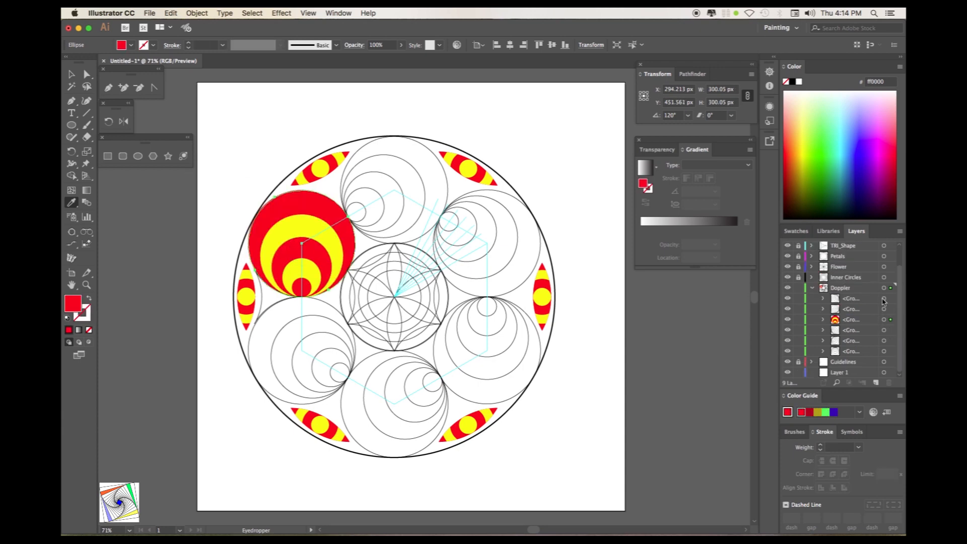
Apply a linear gradient running from RGB Red to RGB Yellow to the whole upper-left Doppler group.
click(884, 320)
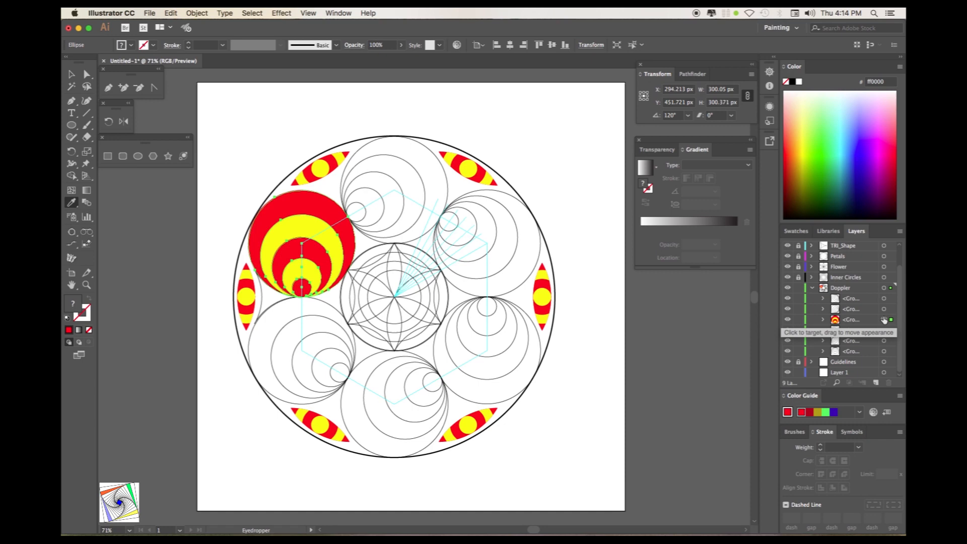
click(79, 331)
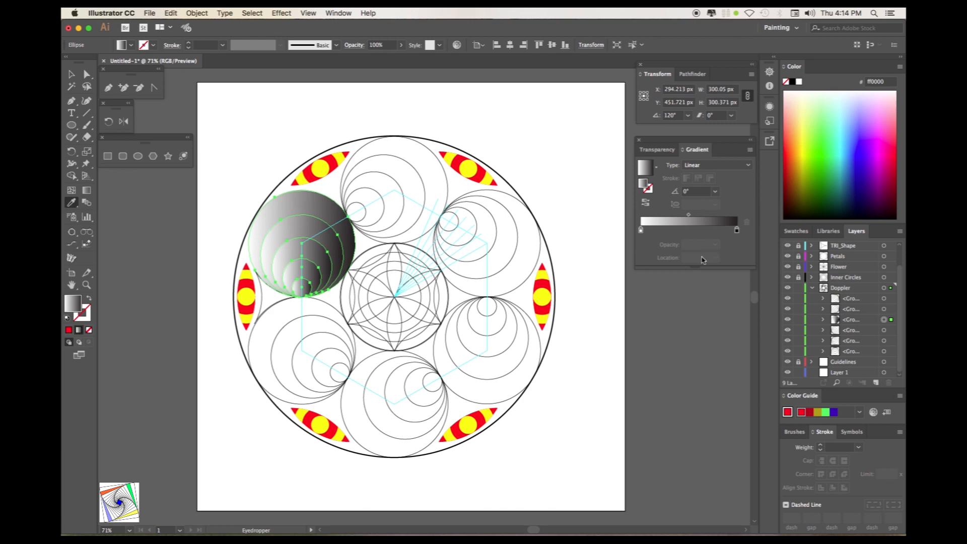
double_click(641, 231)
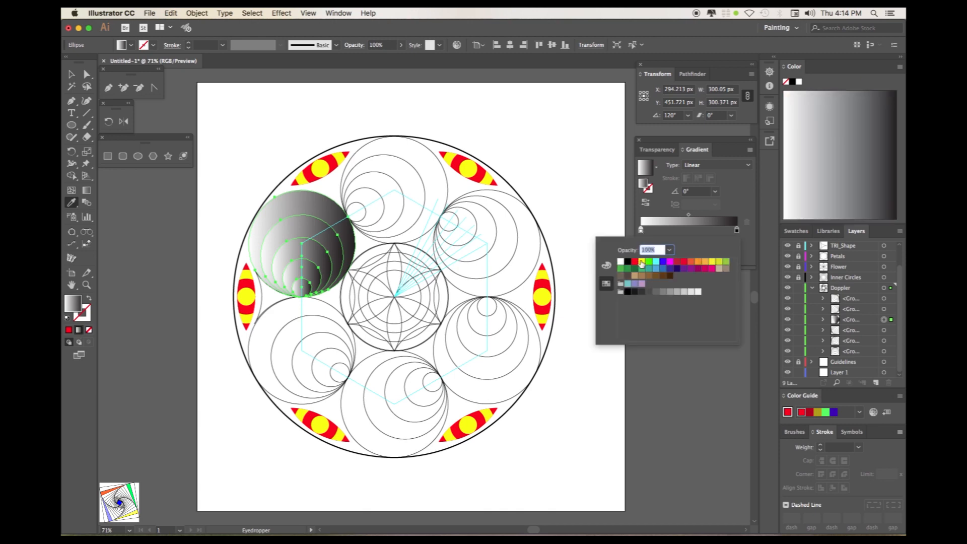
click(635, 262)
double_click(737, 229)
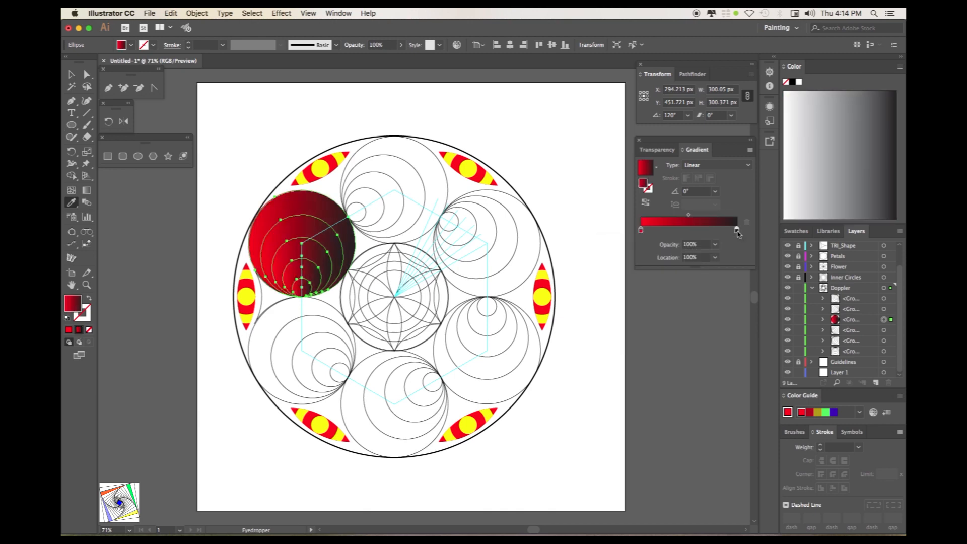
click(641, 261)
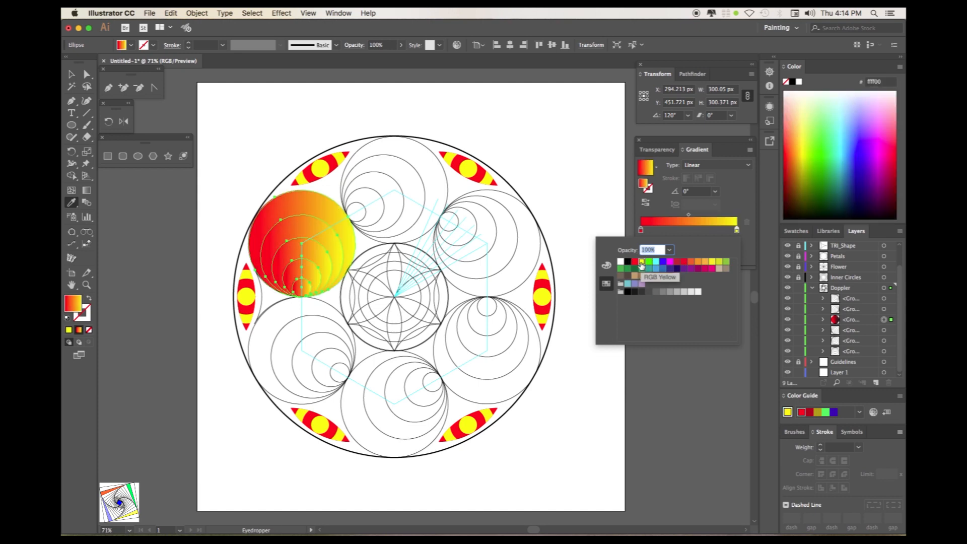
Change the group's gradient to Radial and set its midpoint location to 75%, then deselect the group.
click(716, 165)
click(715, 166)
click(704, 190)
click(689, 216)
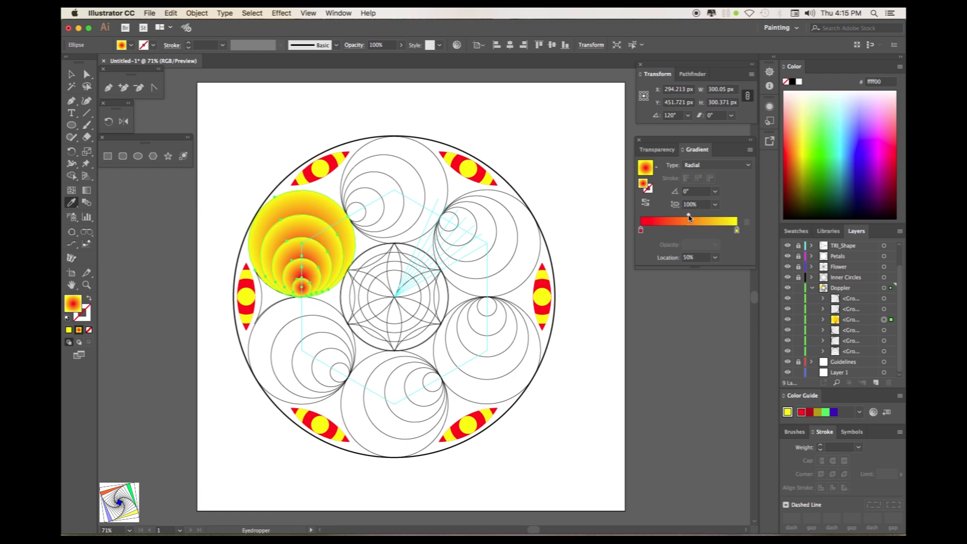
drag(690, 220, 715, 216)
click(707, 258)
drag(706, 257, 679, 259)
text(75)
key(Return)
click(71, 74)
click(247, 126)
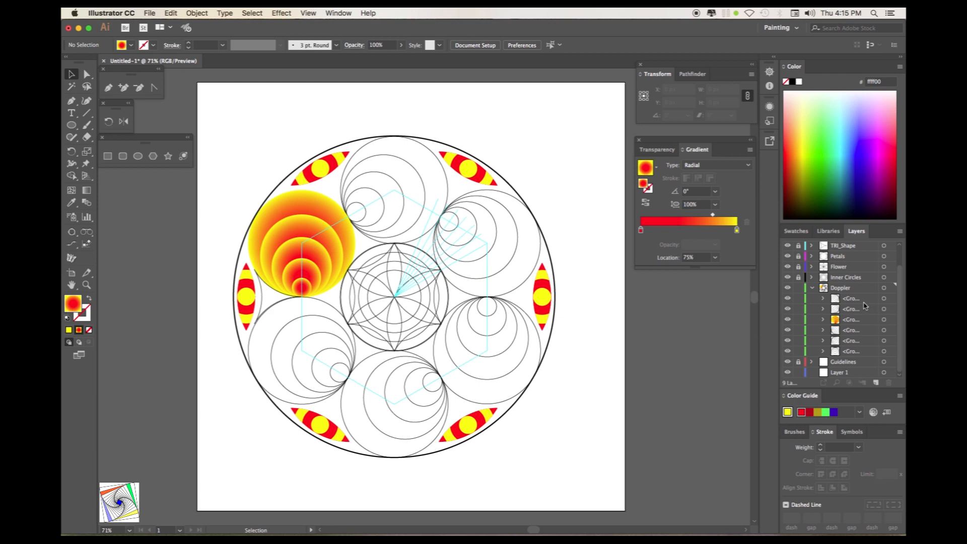
Apply the finished Doppler group's red-yellow radial gradient, without stroke, to the bottom and lower-left Doppler groups.
click(884, 299)
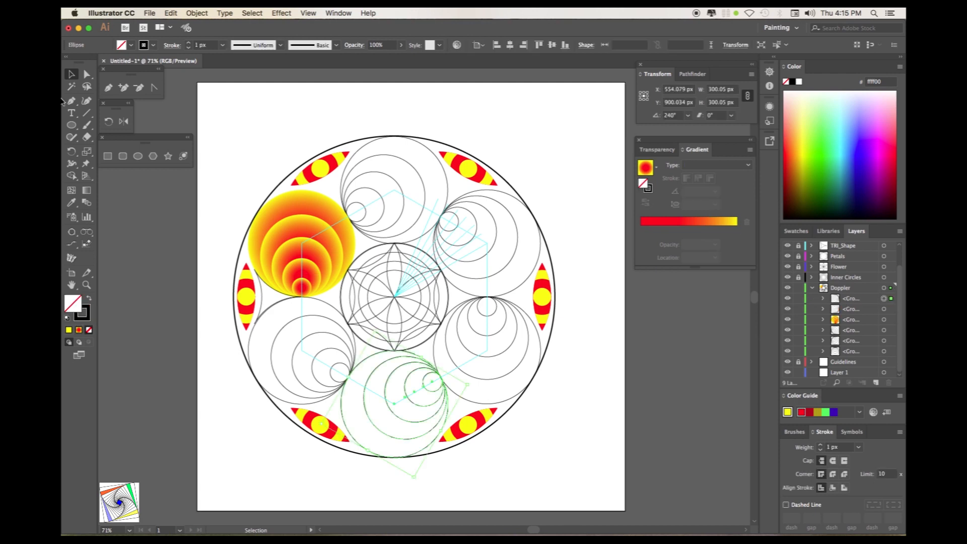
click(71, 203)
click(311, 202)
click(884, 309)
click(317, 207)
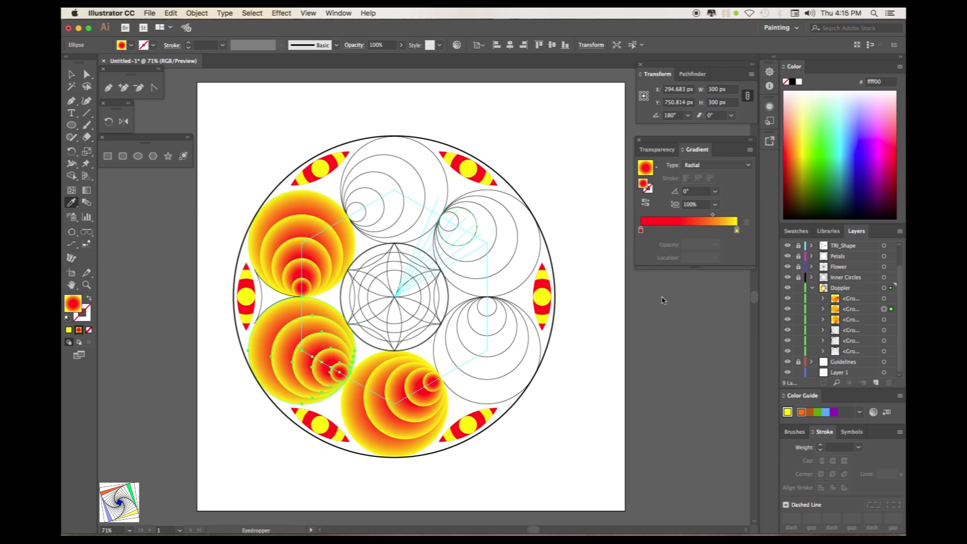
Apply the same sampled radial gradient to the top, upper-right and lower-right Doppler groups, leaving nothing selected.
click(884, 331)
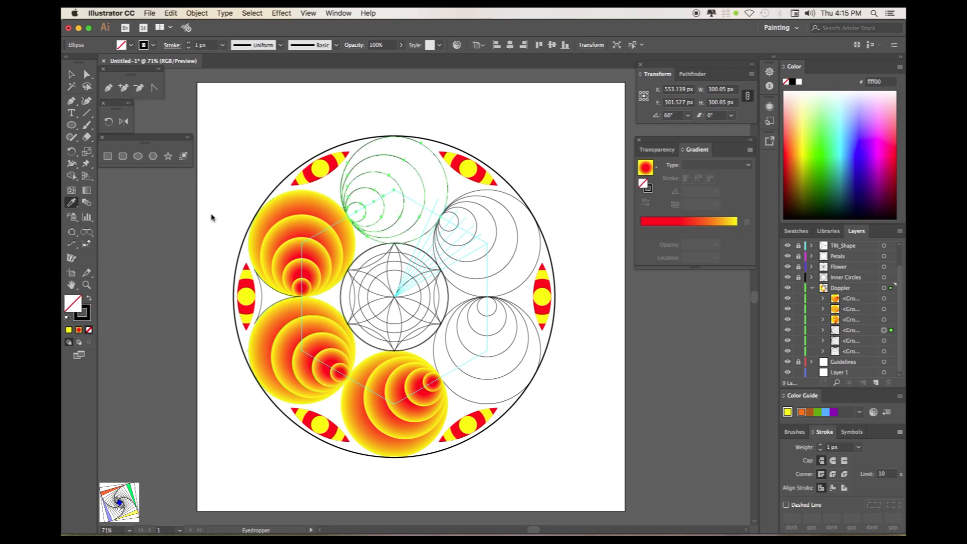
click(281, 209)
click(884, 341)
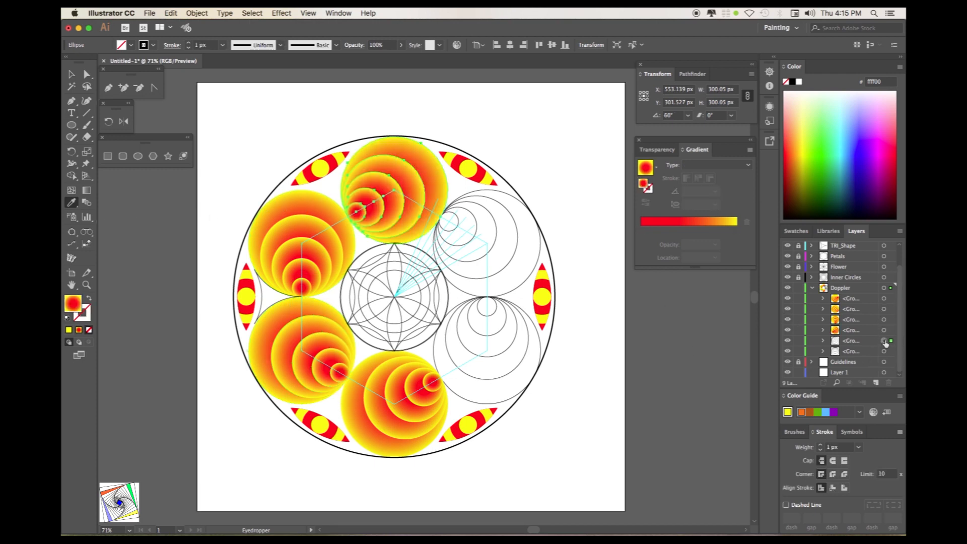
click(302, 207)
click(884, 351)
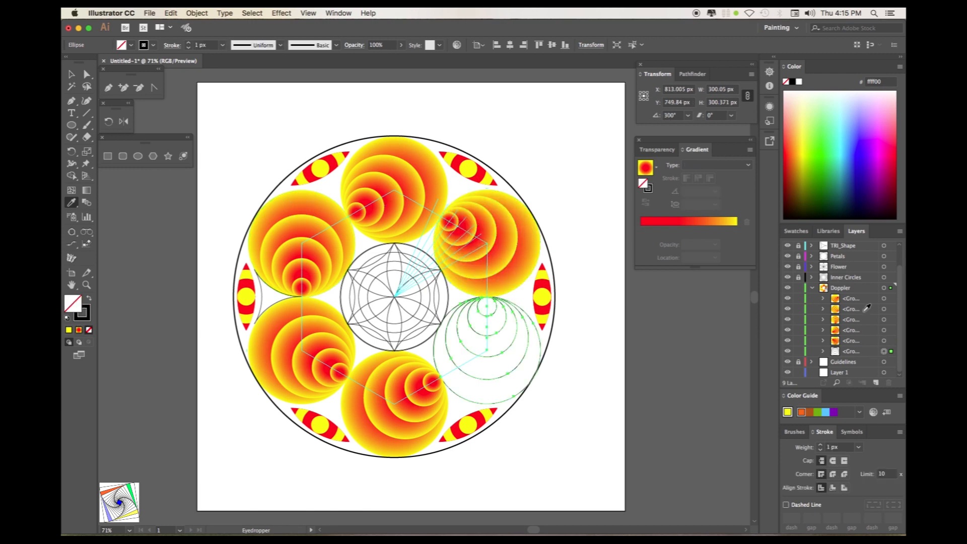
click(421, 155)
key(v)
click(255, 130)
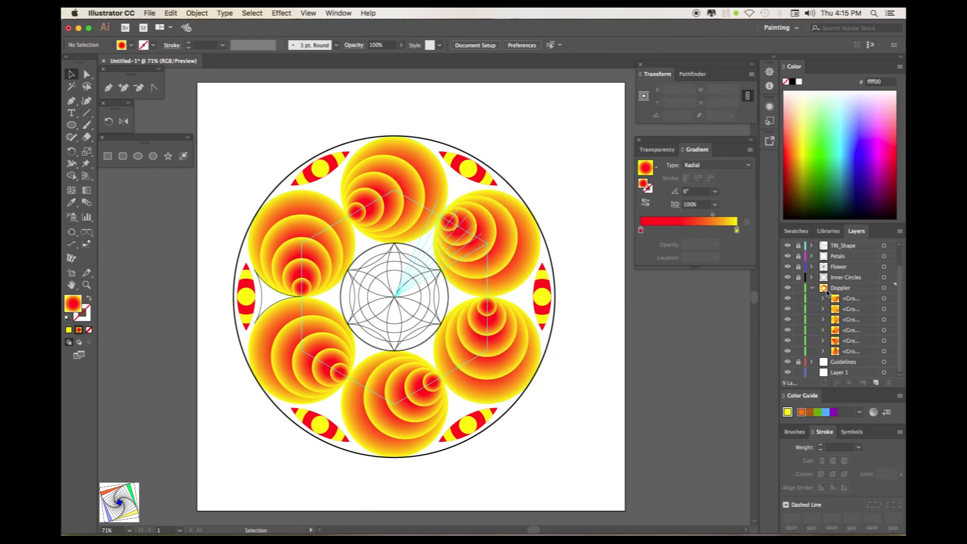
Fill all four ellipses of the Inner Circles layer with the Doppler groups' radial gradient, then deselect them.
click(812, 288)
click(890, 299)
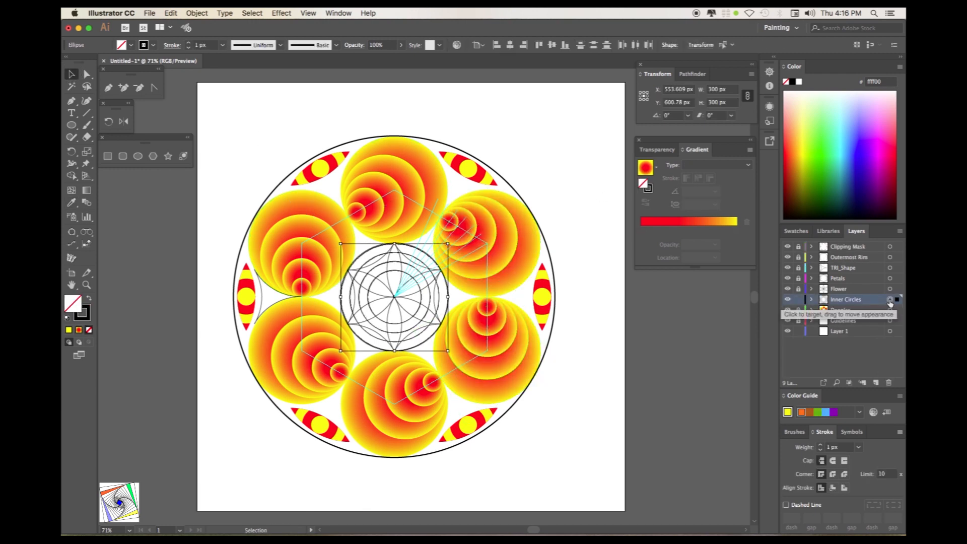
click(812, 299)
click(890, 342)
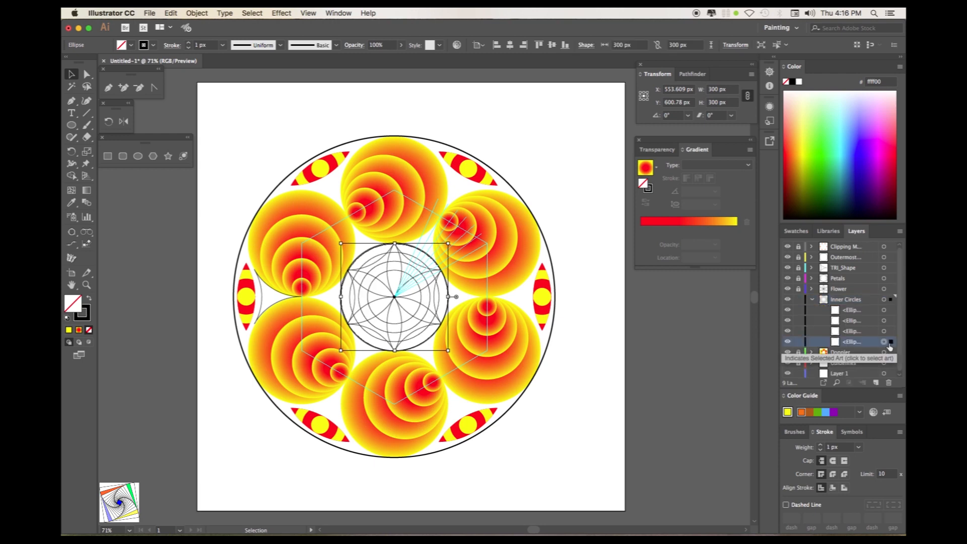
click(884, 299)
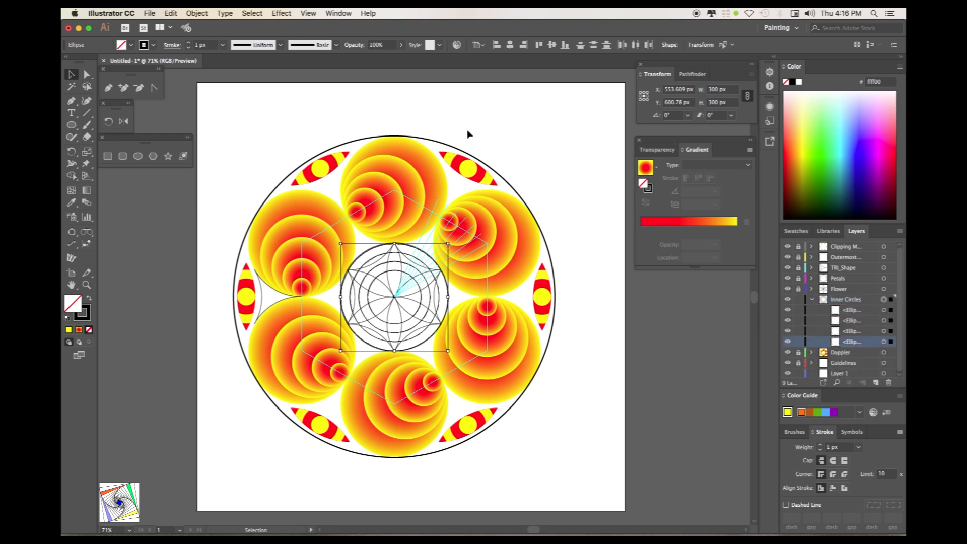
click(75, 203)
click(290, 203)
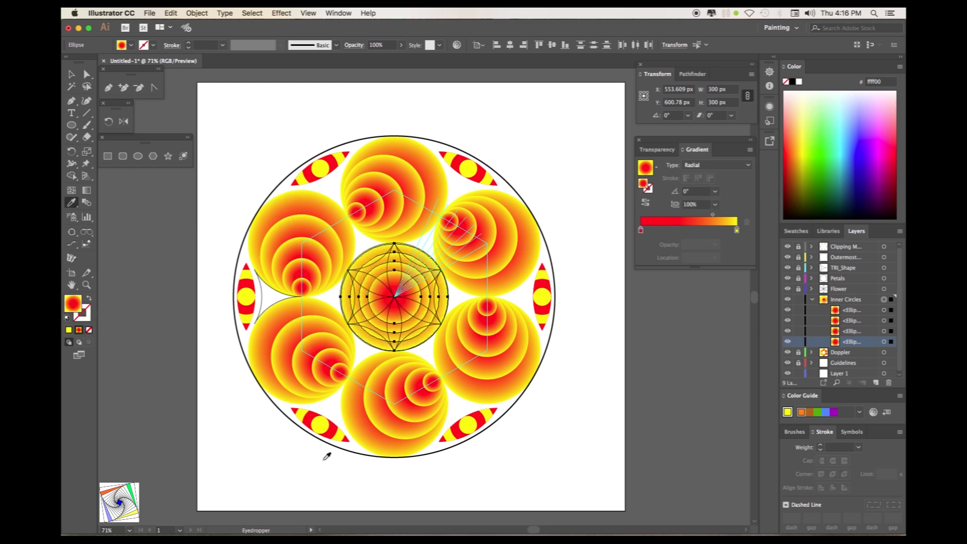
click(812, 299)
key(super+shift+a)
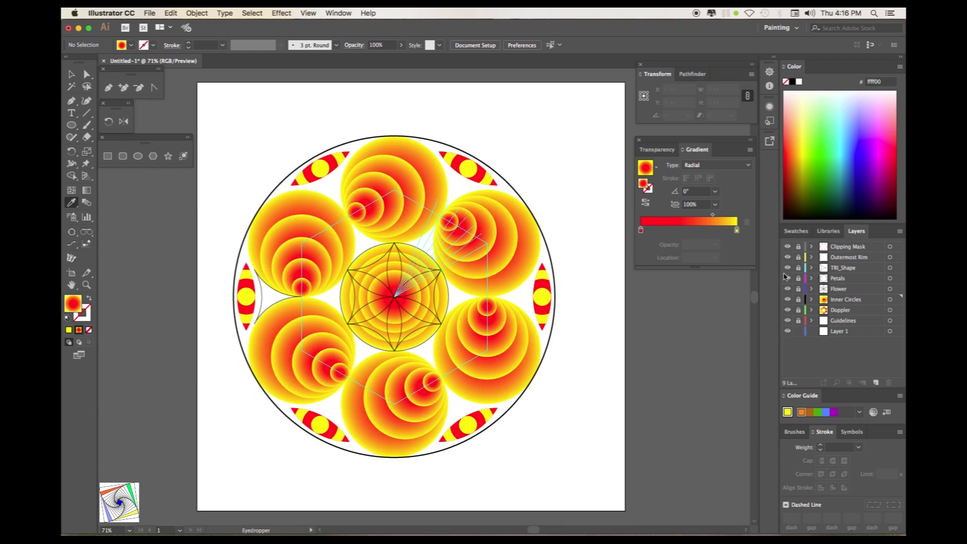
Give the leftmost shape in the Petals layer the Doppler gradient with swapped colours, yellow at the centre and RGB Red at the edge.
click(810, 281)
click(884, 342)
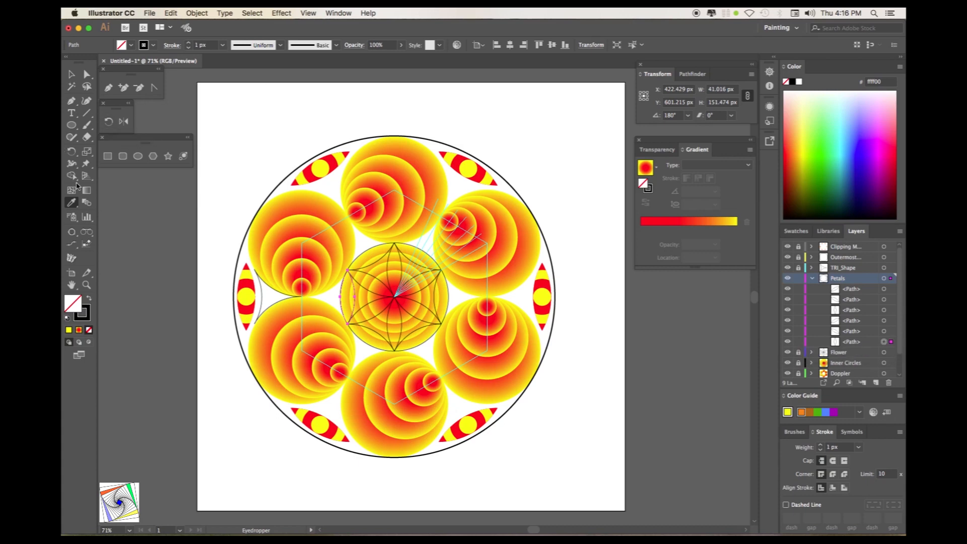
click(433, 169)
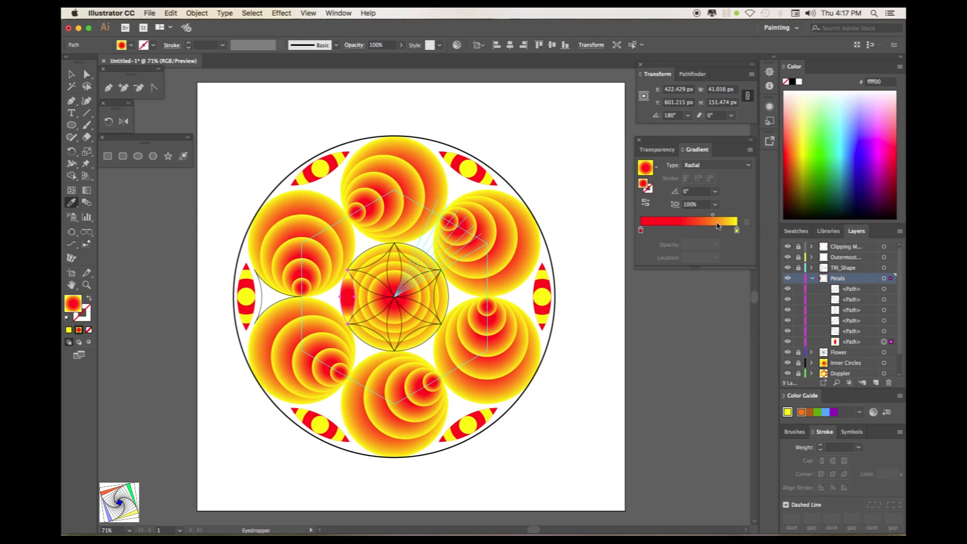
double_click(642, 231)
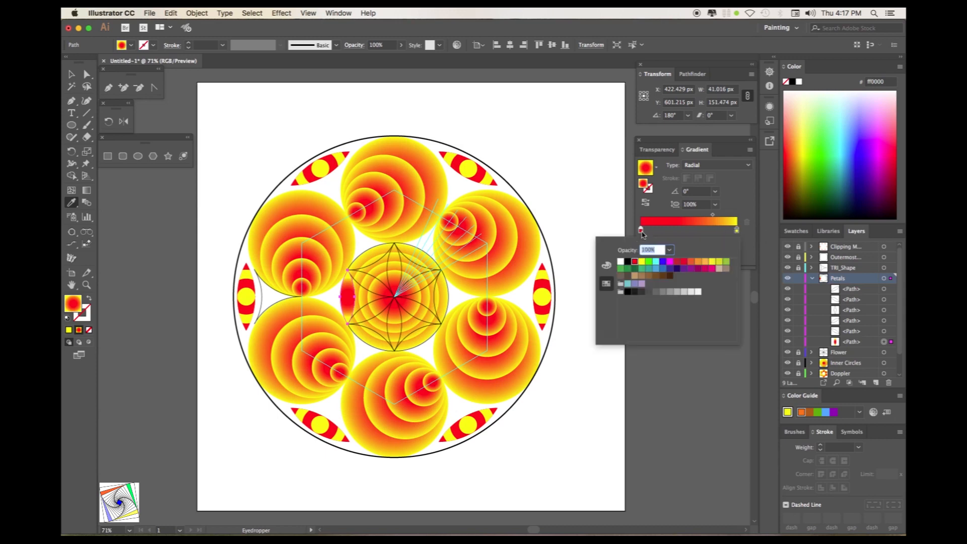
click(642, 261)
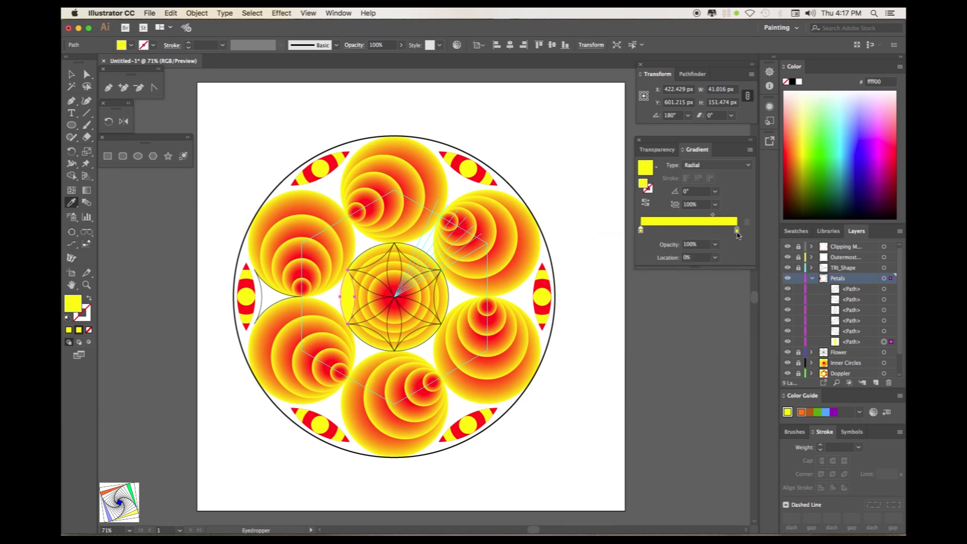
double_click(736, 231)
click(634, 261)
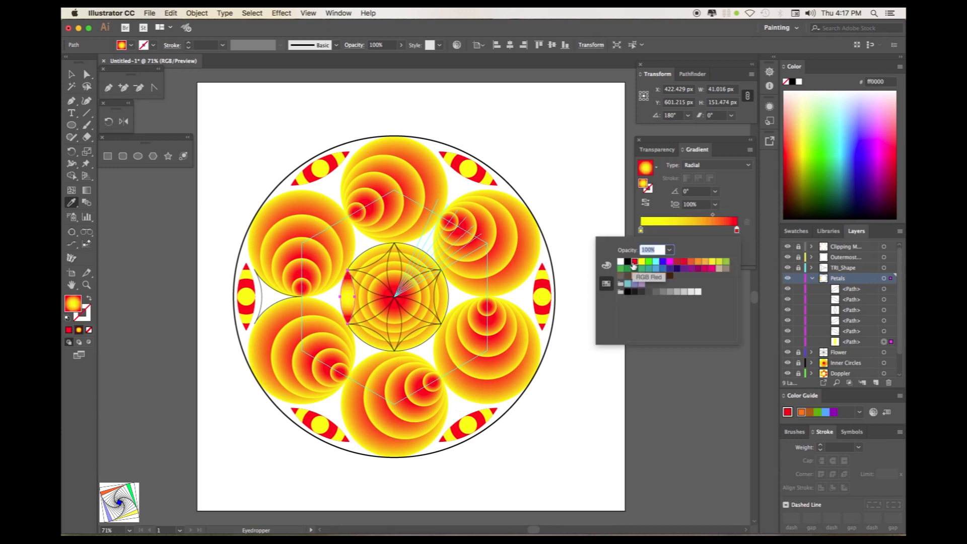
Set the midpoint location of the left petal's gradient to 50% and deselect the petal.
click(713, 217)
drag(713, 215, 703, 216)
click(714, 258)
click(730, 334)
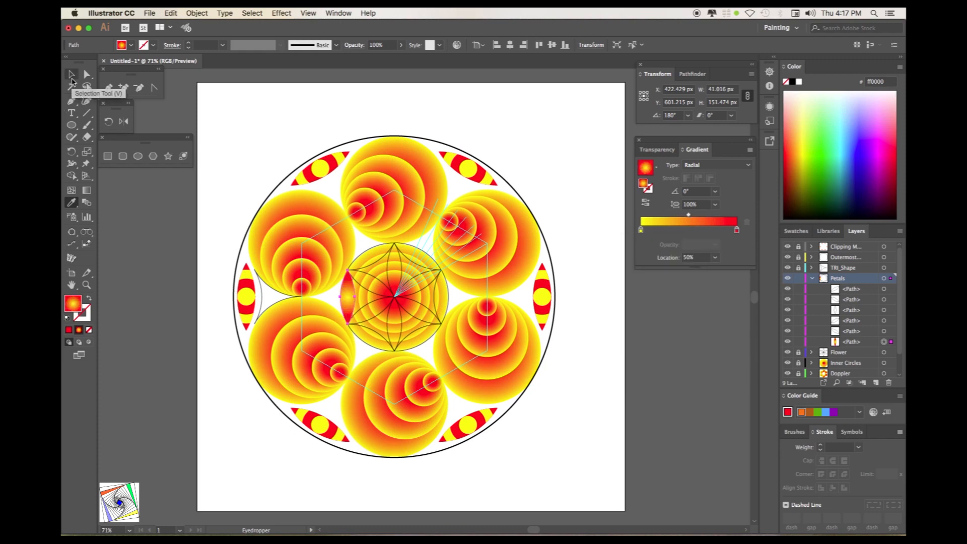
click(71, 74)
click(199, 115)
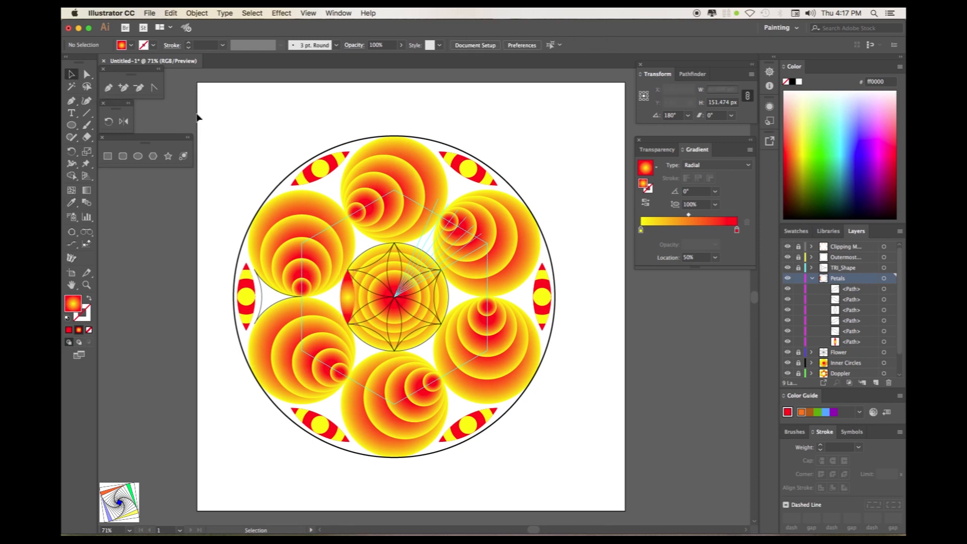
Copy the left petal's yellow-to-red radial gradient to the other five petals and collapse the Petals layer.
click(885, 331)
shift+click(884, 321)
shift+click(884, 310)
shift+click(884, 299)
shift+click(884, 289)
click(71, 202)
click(351, 293)
key(v)
click(236, 122)
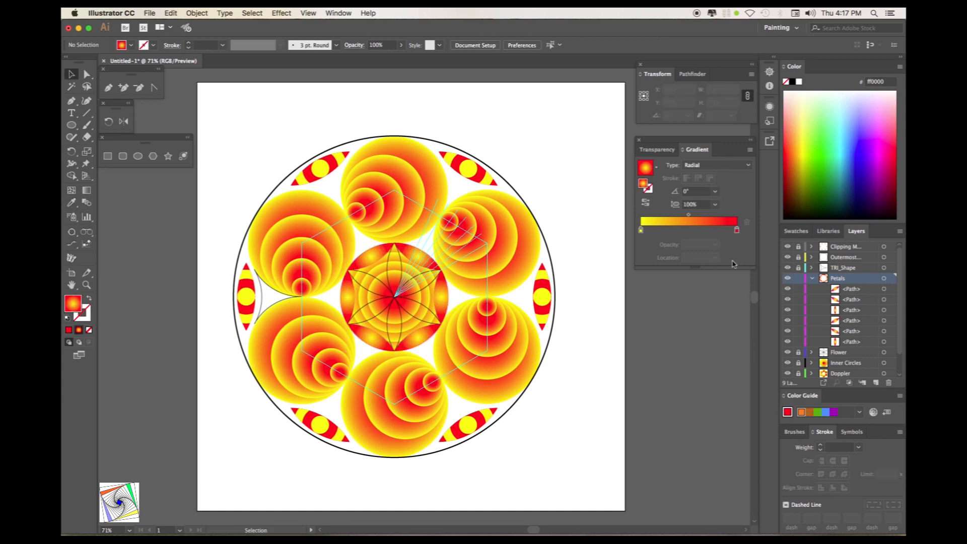
click(812, 278)
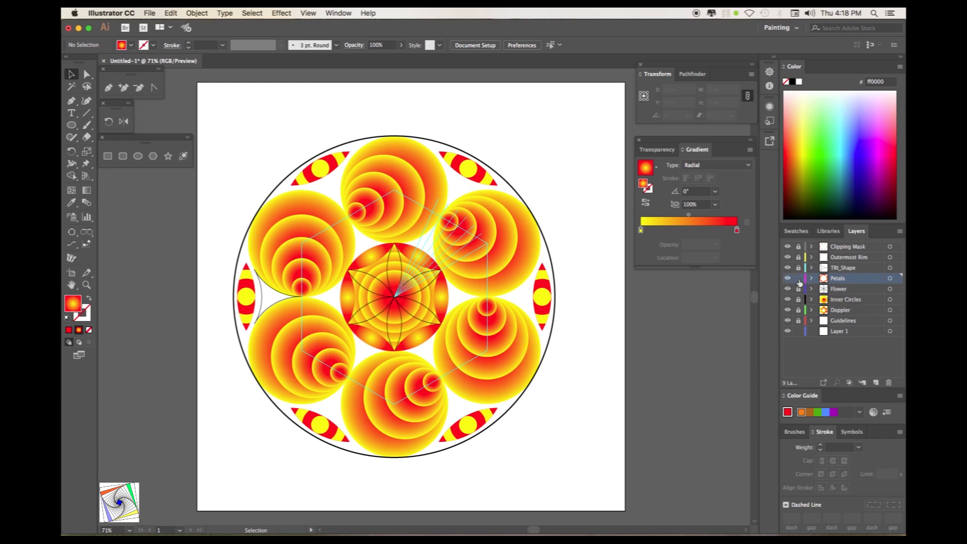
Unlock the Flower layer and fill all its artwork with the petals' yellow-to-red radial gradient.
click(798, 289)
click(890, 289)
key(i)
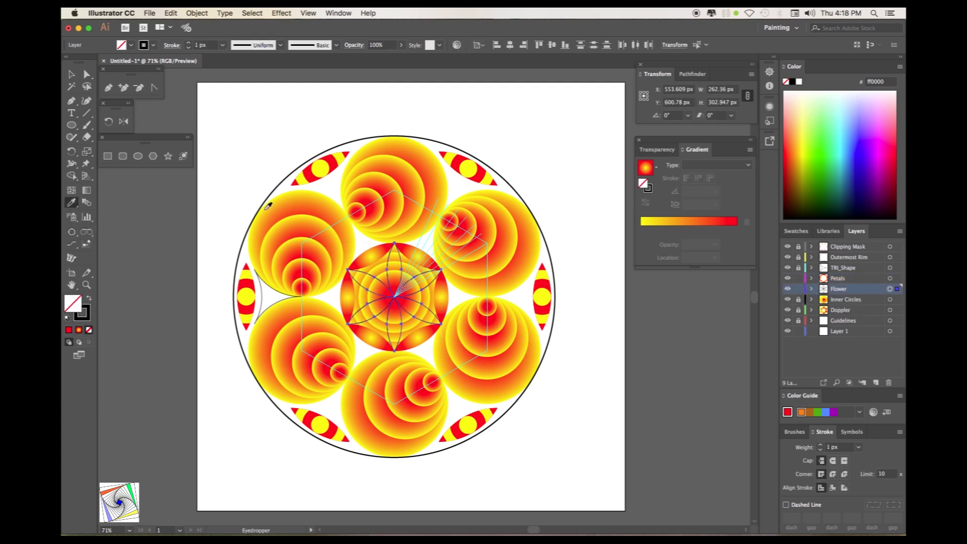
click(374, 255)
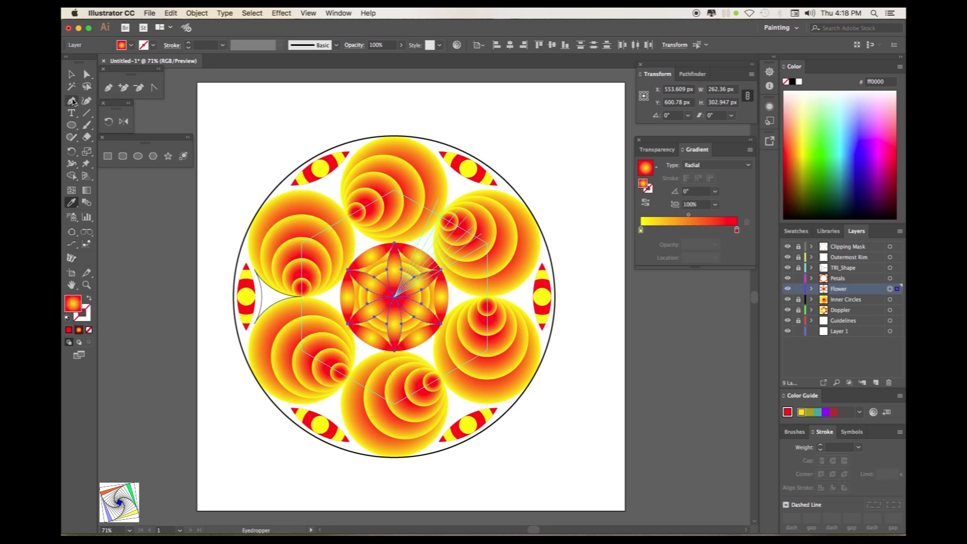
click(71, 75)
Create a new layer above Clipping Mask and name it Stars.
click(876, 383)
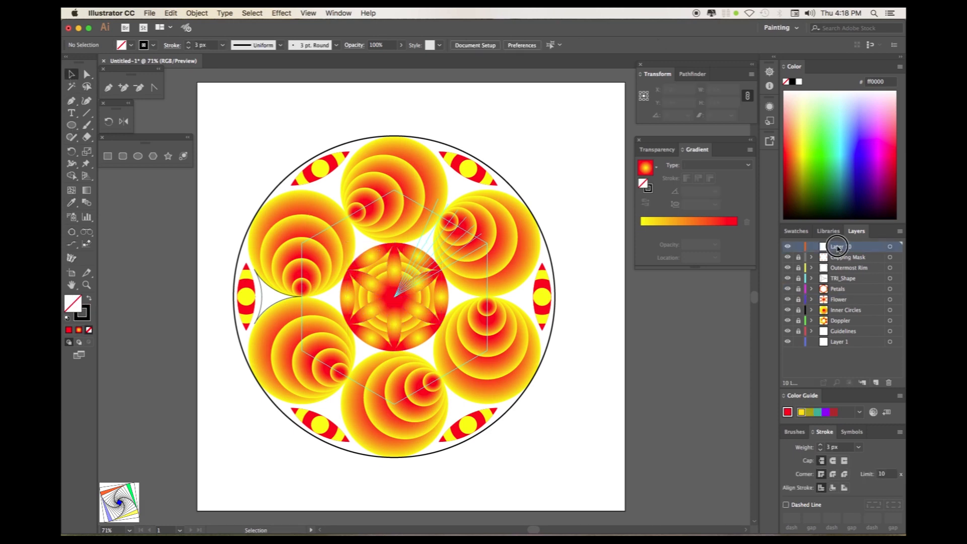
double_click(840, 247)
text(S)
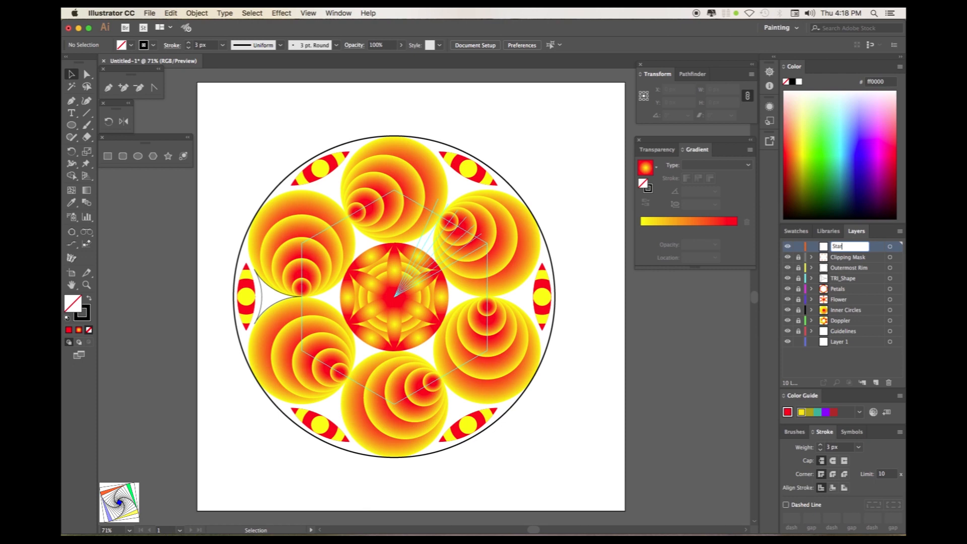
text(tars)
Draw a five-pointed star beside the pattern's upper-left side and resize it to 34 px wide and 33 px high with unlinked proportions.
drag(212, 164, 229, 180)
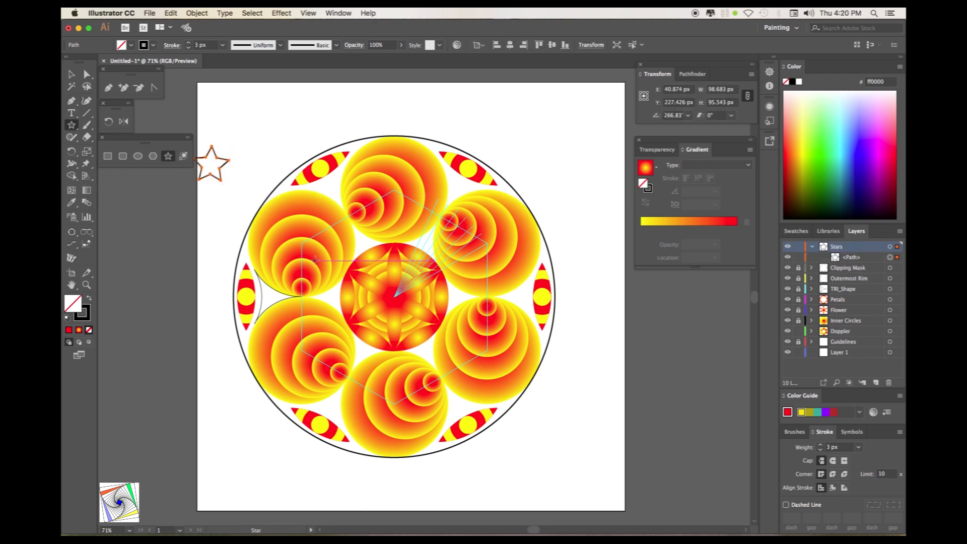
click(721, 103)
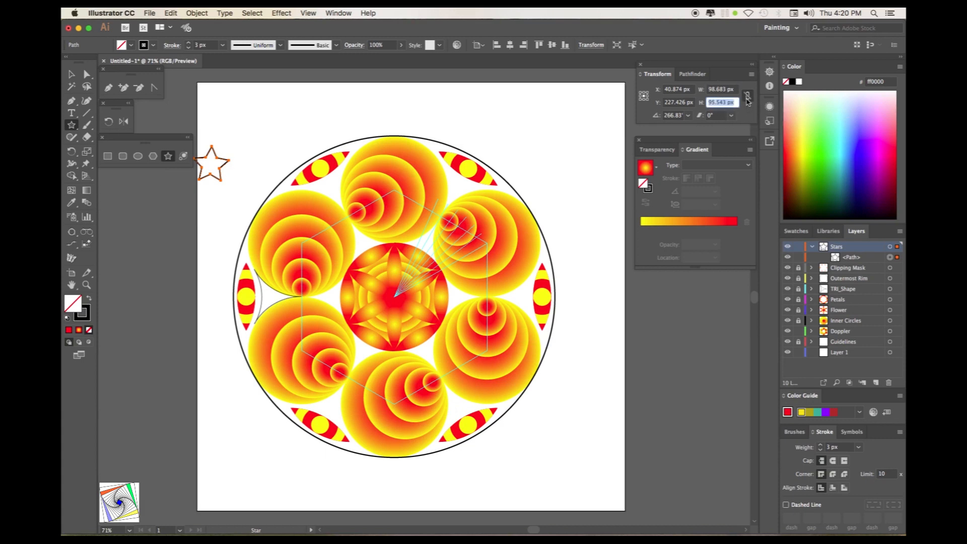
click(715, 91)
text(34)
key(Tab)
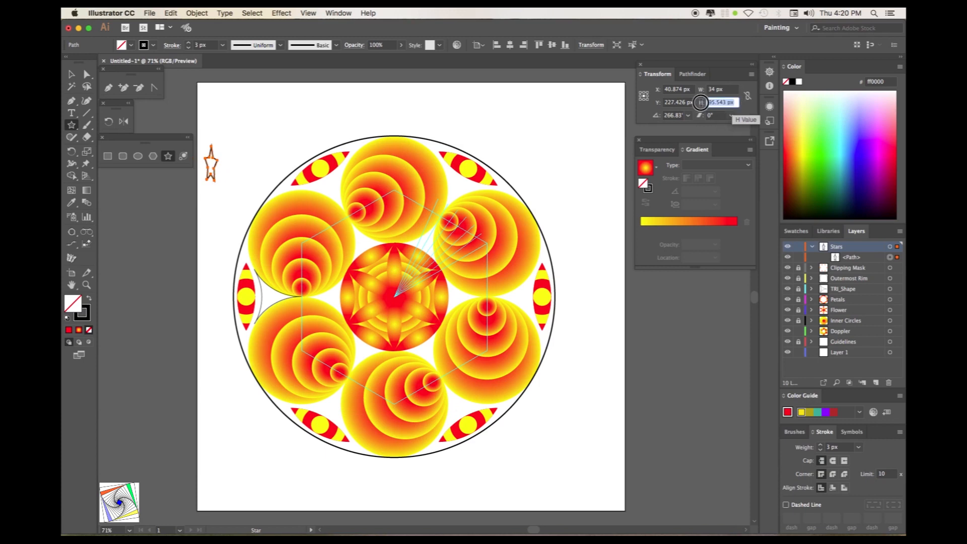
text(33)
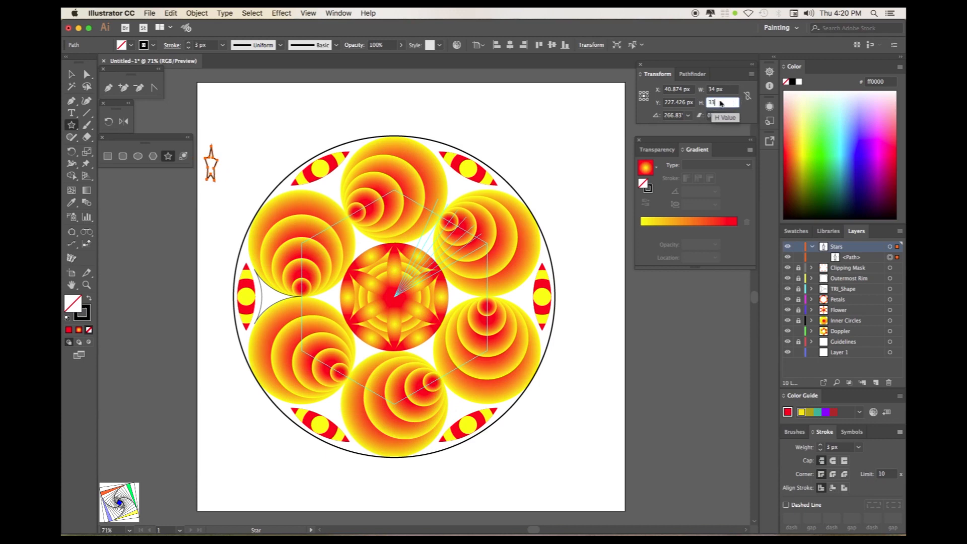
key(Tab)
Move the star into the white gap between the left rim petal and the two left Doppler groups.
click(71, 74)
drag(212, 164, 272, 298)
key(z)
drag(229, 267, 372, 327)
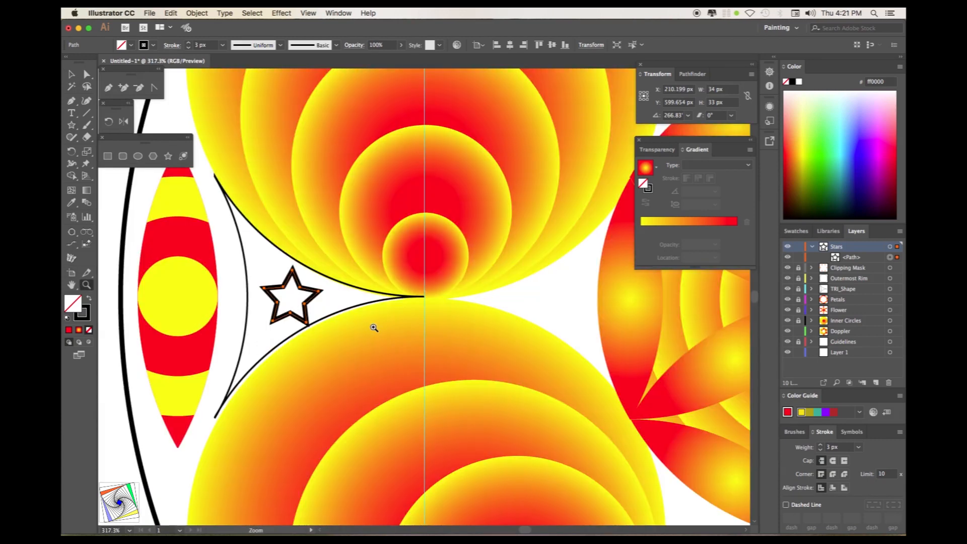
key(v)
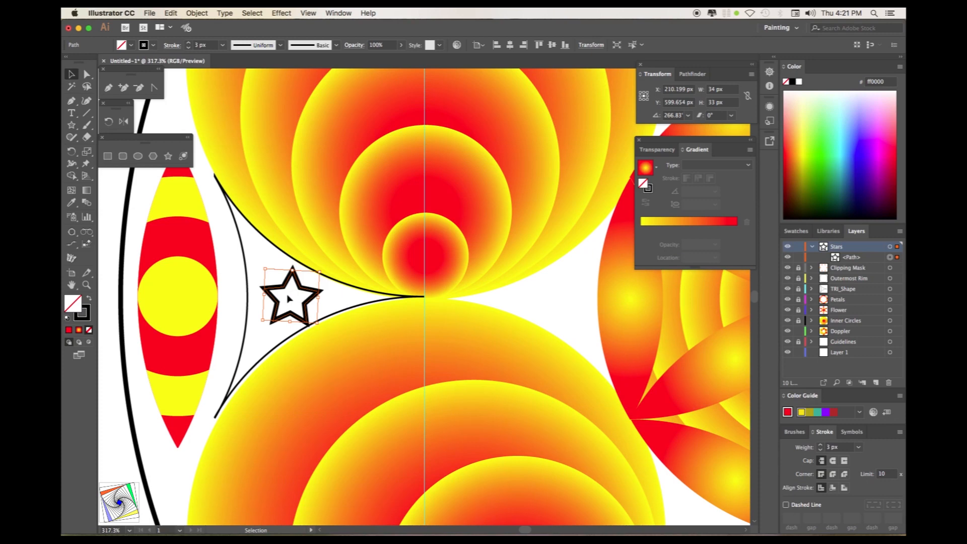
Rotate the star by 60° using the Rotate command.
click(197, 13)
mouse_move(212, 25)
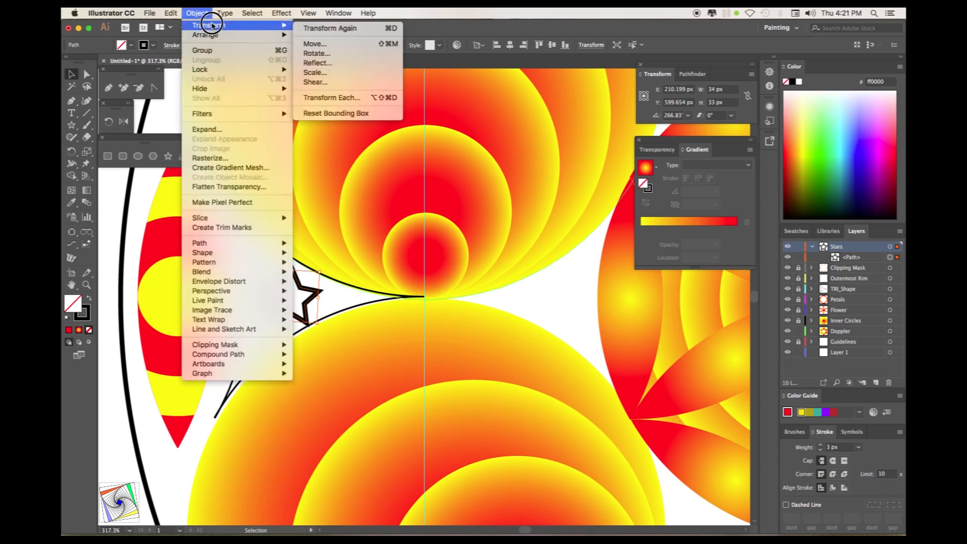
click(315, 53)
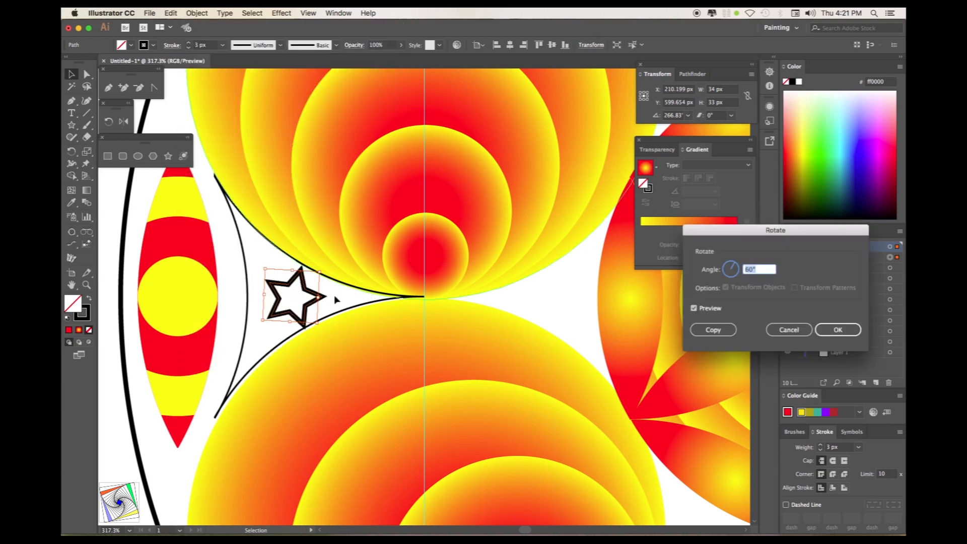
click(838, 329)
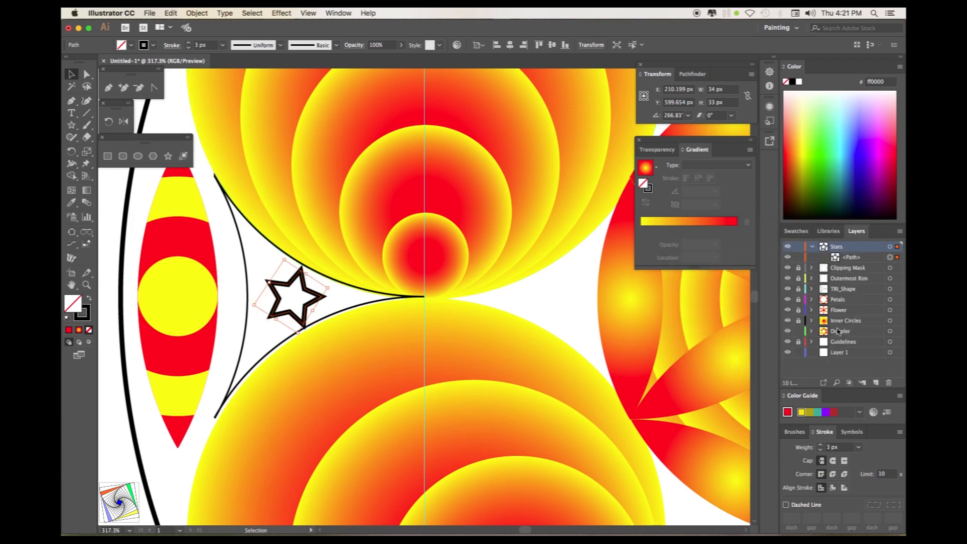
Reduce the star's stroke weight to 0.5 px.
click(821, 450)
click(820, 449)
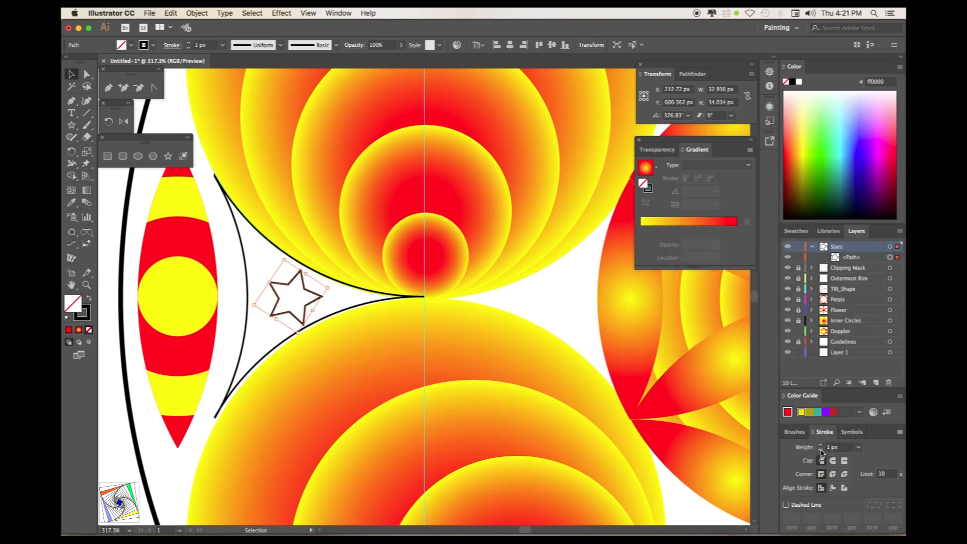
click(820, 449)
click(821, 449)
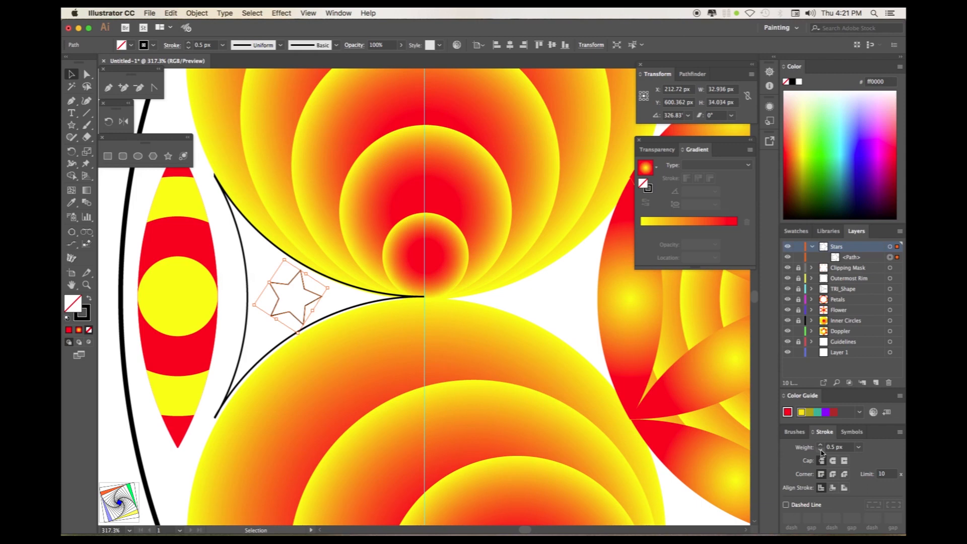
Thin the star's black stroke to 0.25 px and shift the star slightly left within its white gap.
click(820, 449)
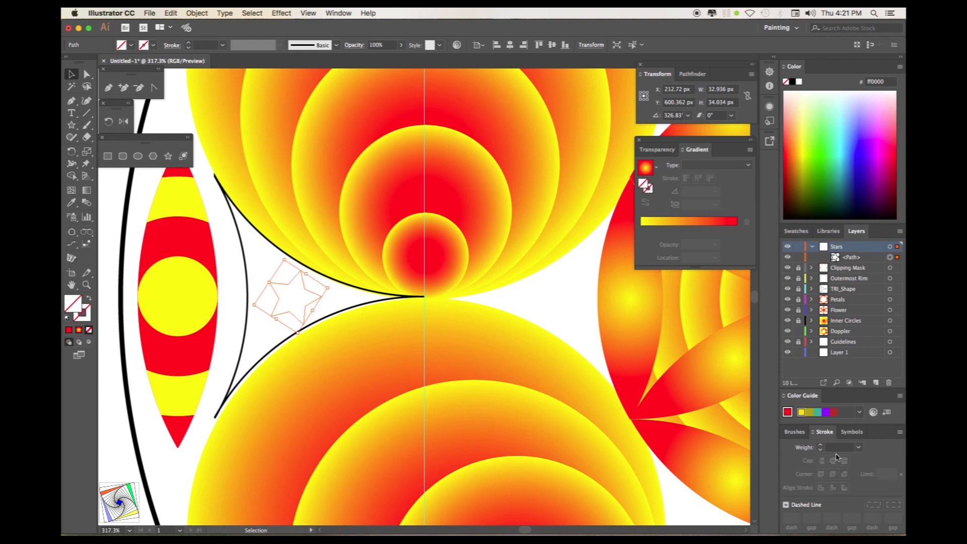
click(820, 446)
double_click(71, 74)
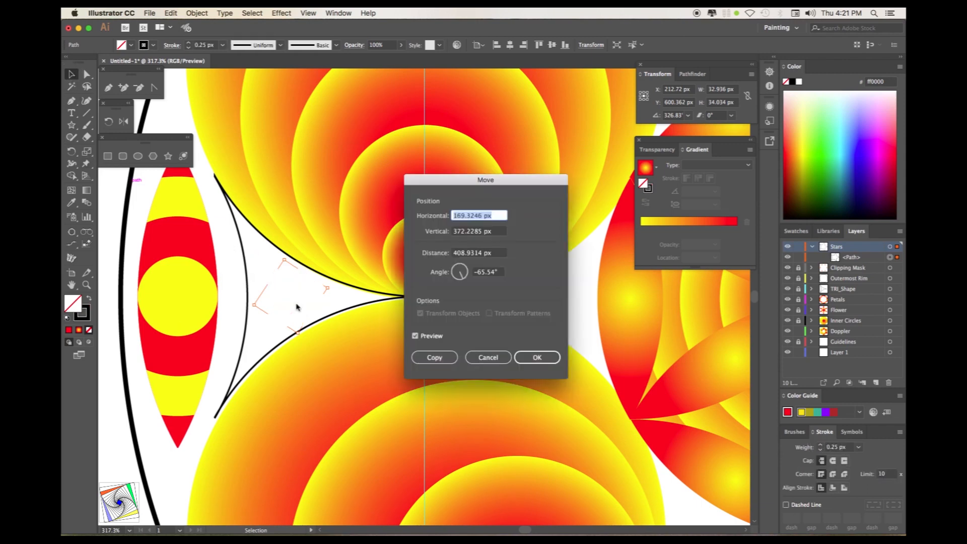
click(496, 362)
drag(280, 287, 270, 287)
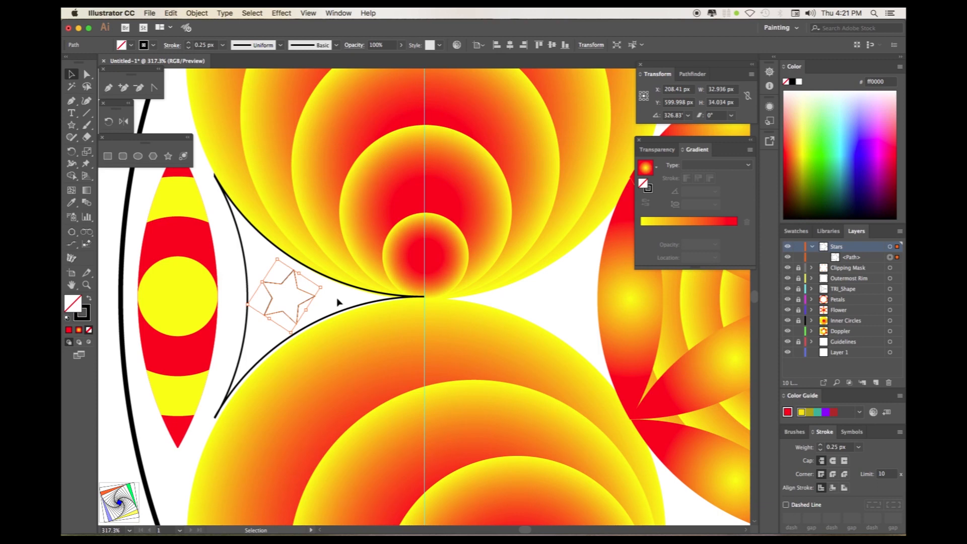
Fill the star with yellow and no stroke by sampling the yellow circle of the left rim petal.
click(72, 203)
click(176, 271)
key(v)
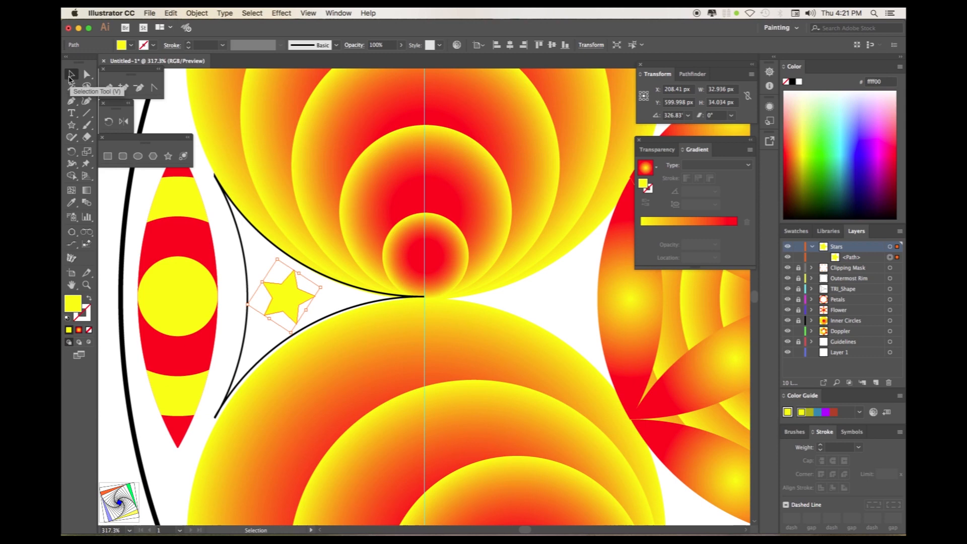
Copy the yellow star and paste the duplicate in front of the original.
click(171, 13)
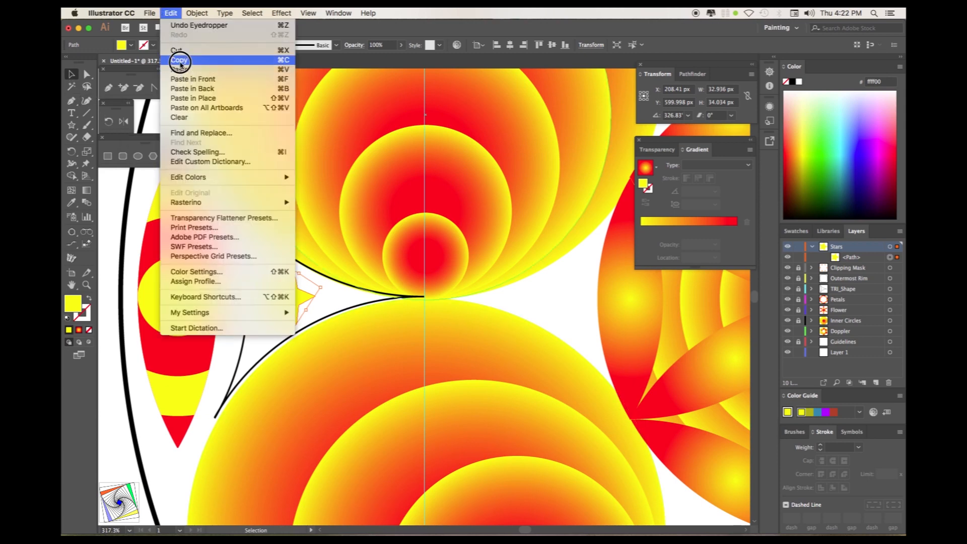
click(180, 64)
click(150, 13)
mouse_move(174, 15)
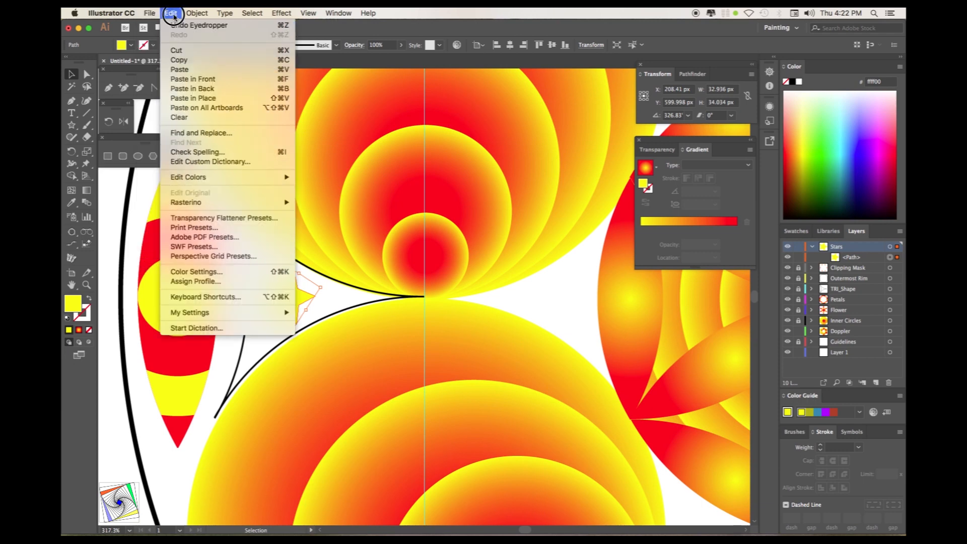
click(189, 79)
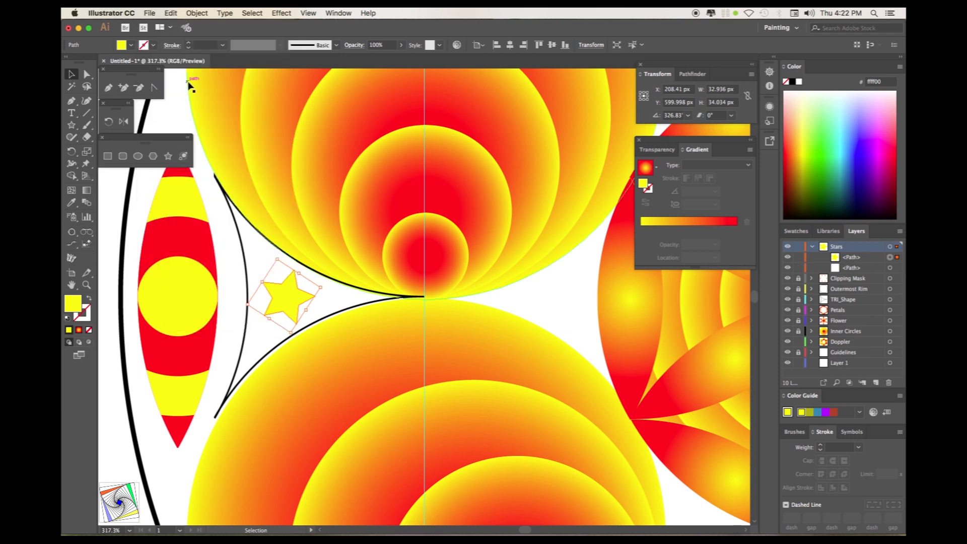
click(194, 14)
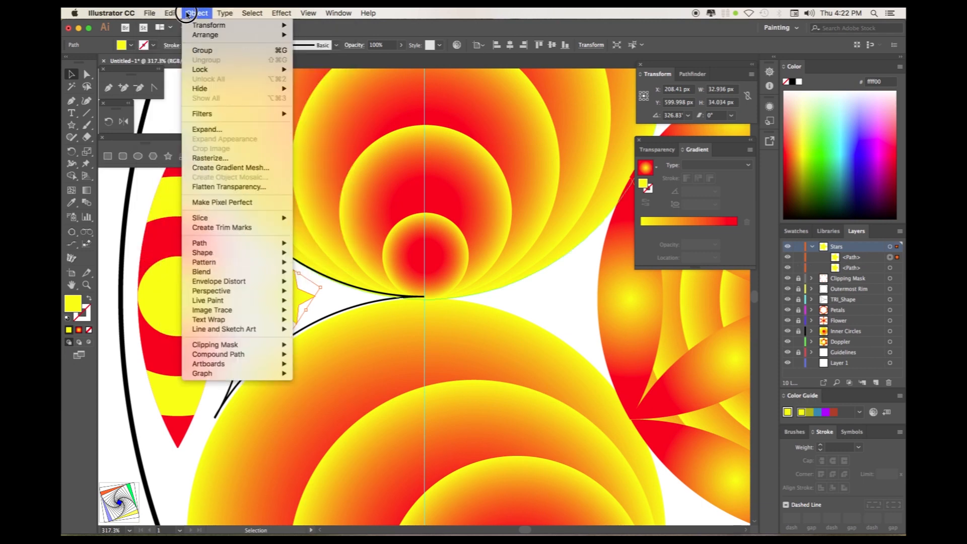
mouse_move(212, 25)
click(325, 63)
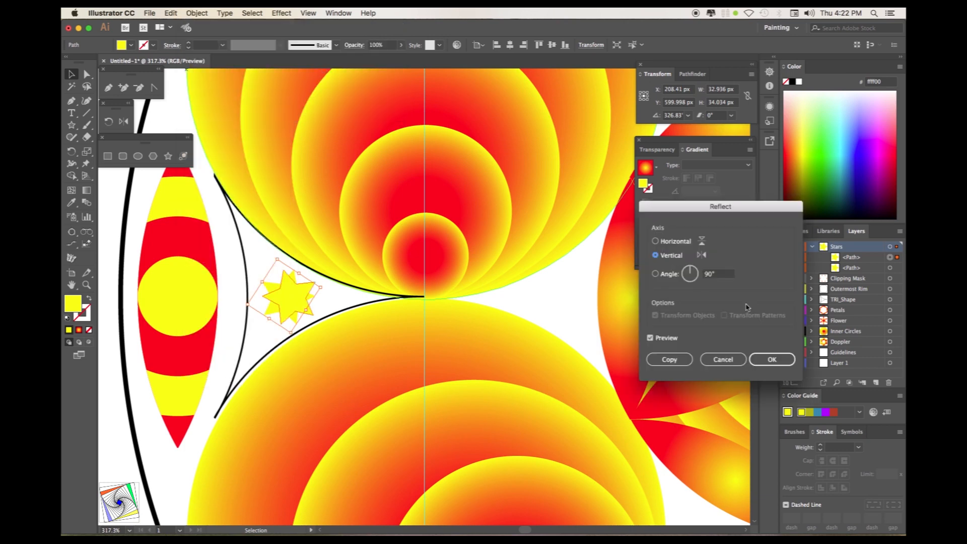
click(723, 359)
Scale the front copy of the star uniformly to 75% with the Scale command.
click(196, 13)
mouse_move(209, 25)
click(334, 74)
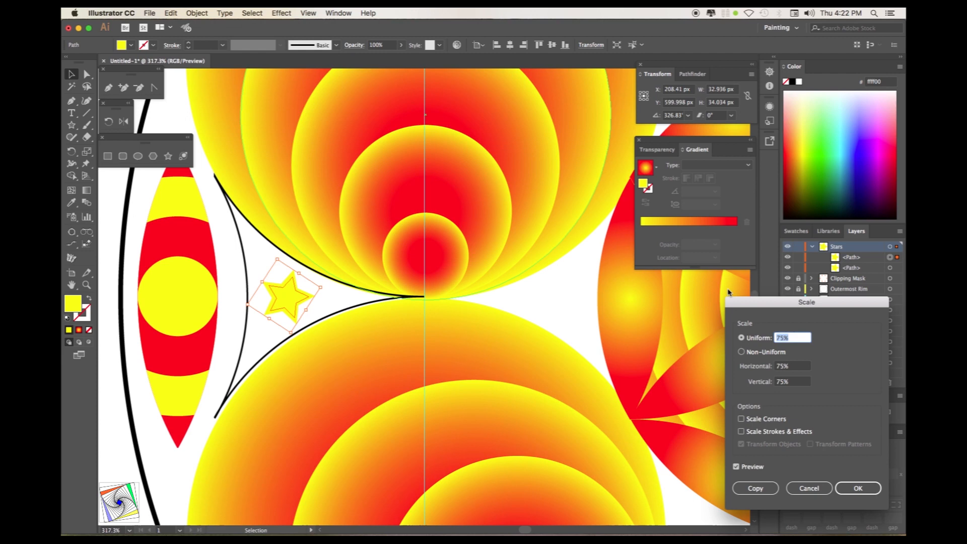
click(736, 466)
click(737, 467)
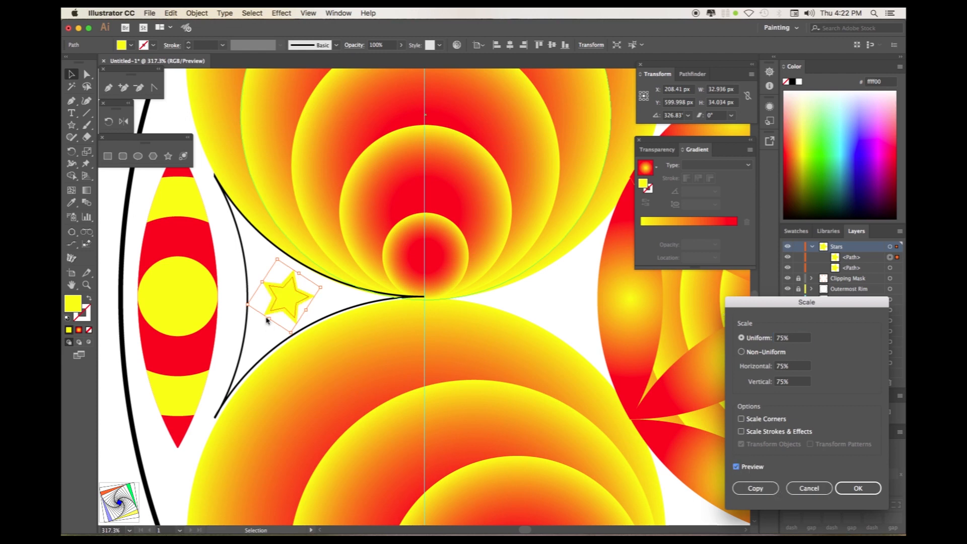
click(857, 489)
Fill the smaller star with the red sampled from the left rim petal.
key(i)
click(185, 247)
key(v)
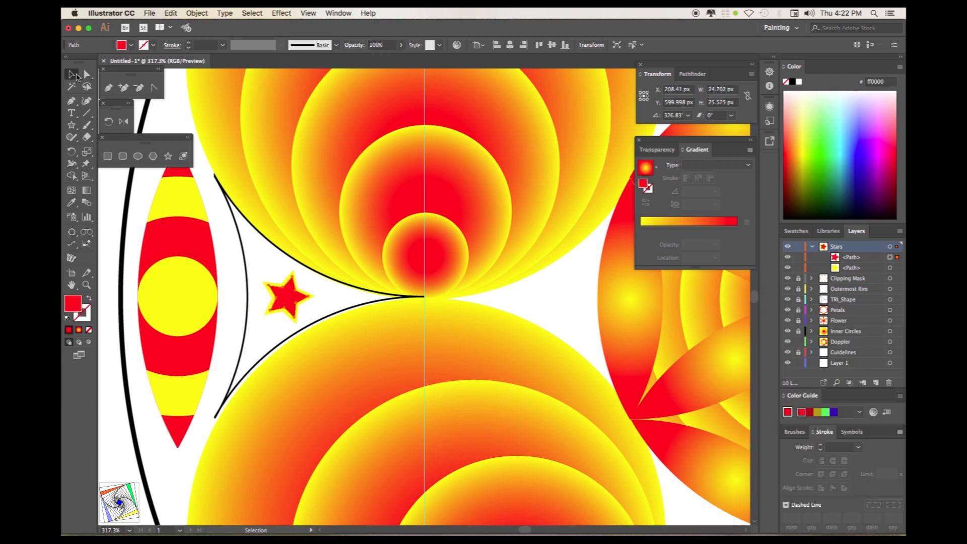
Move the red star horizontally into the white gap between the two left Doppler groups and the central flower circle.
drag(191, 14, 221, 99)
drag(286, 300, 554, 301)
key(space)
drag(517, 380, 382, 383)
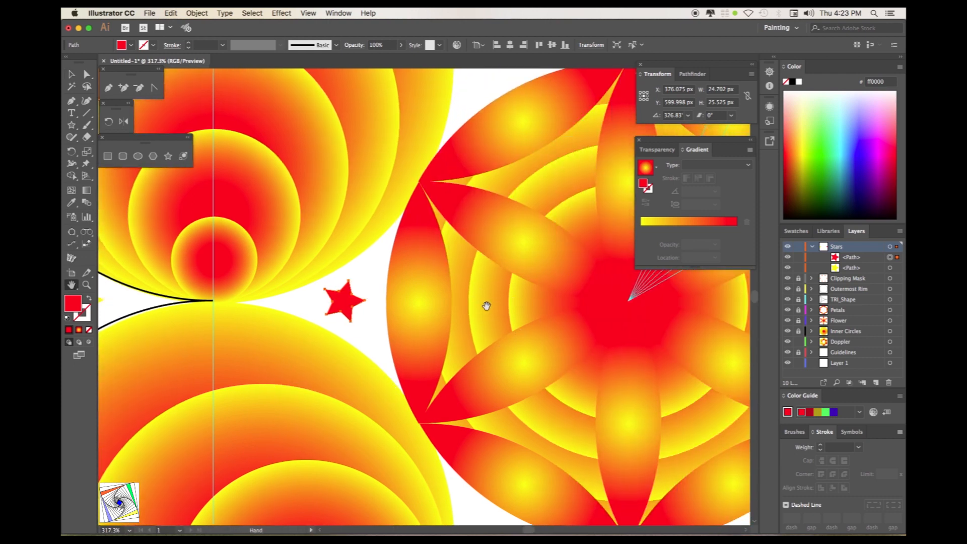
Duplicate the red star in front of itself and scale the copy uniformly to 75%.
click(196, 13)
click(170, 13)
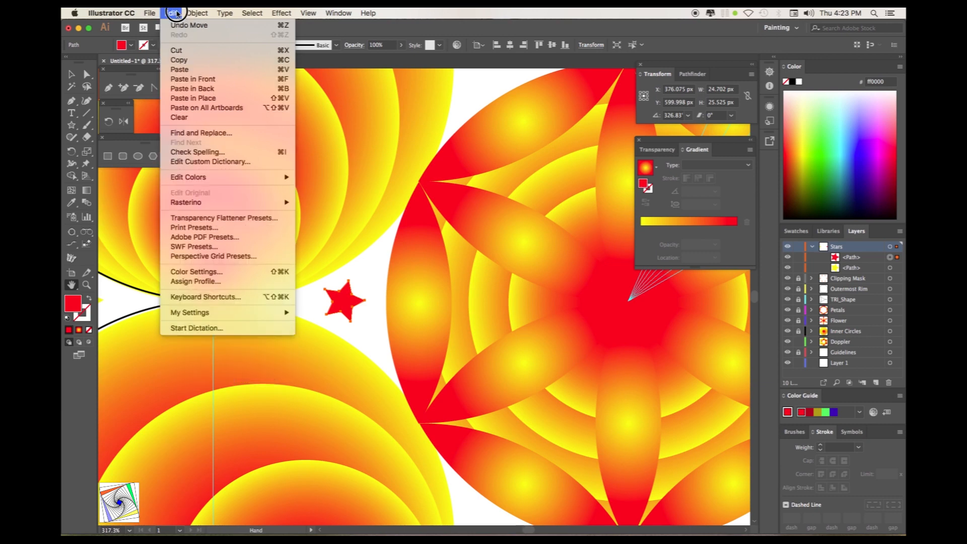
click(182, 59)
click(170, 13)
click(190, 79)
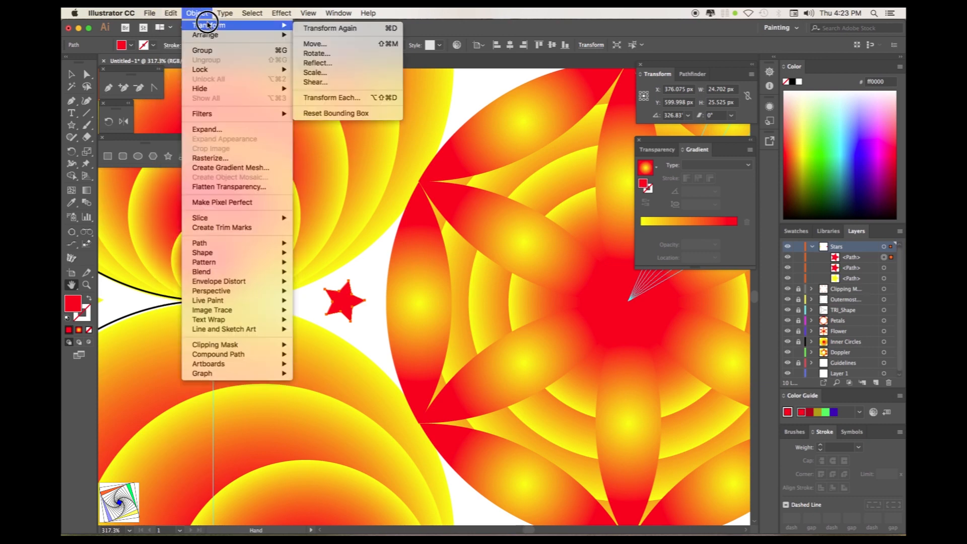
click(315, 73)
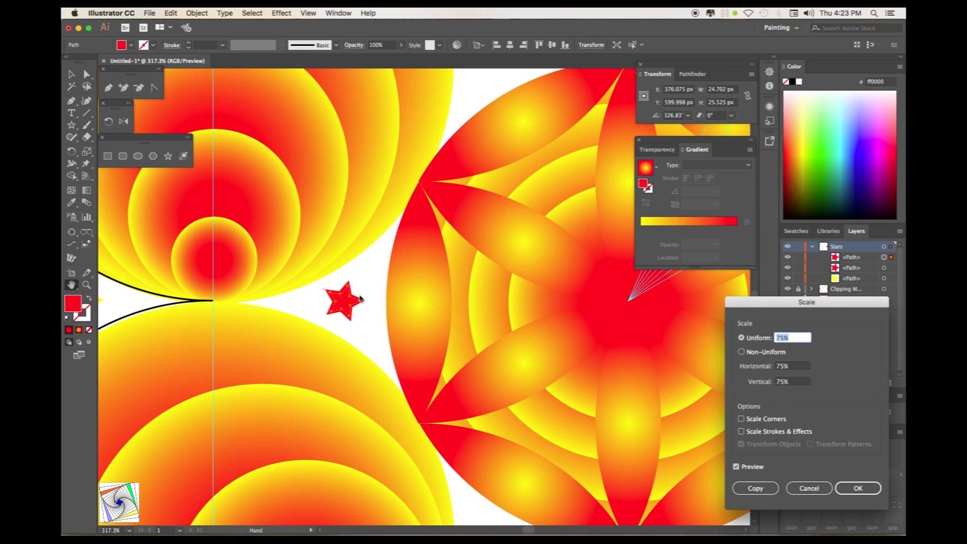
click(851, 490)
Give the smallest star the Doppler circle's red-yellow radial gradient and move it horizontally between the flower's left petals.
click(71, 202)
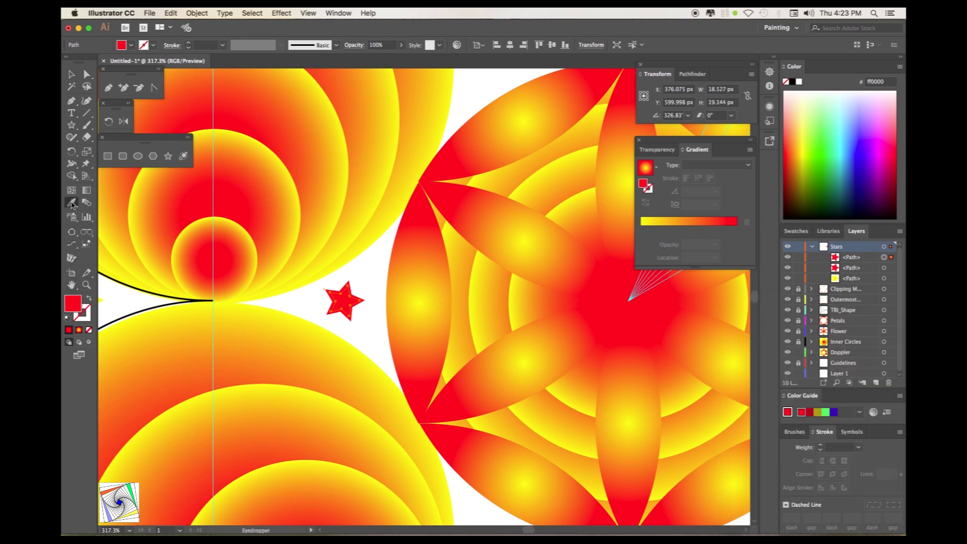
click(175, 412)
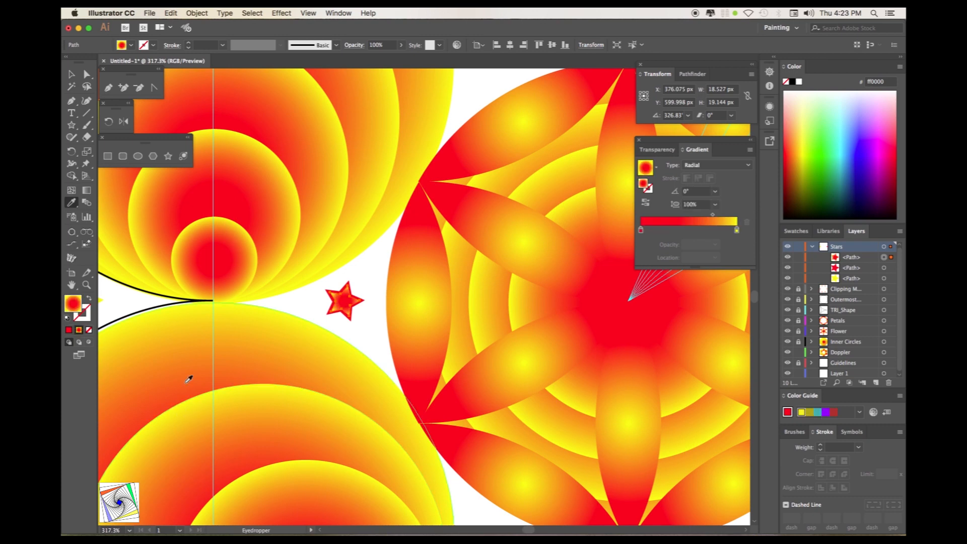
click(72, 74)
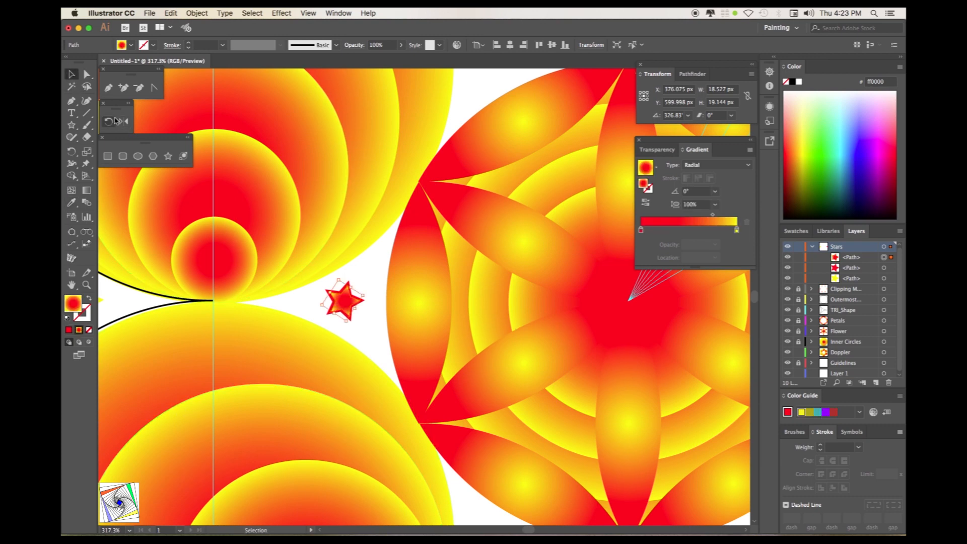
drag(343, 300, 490, 302)
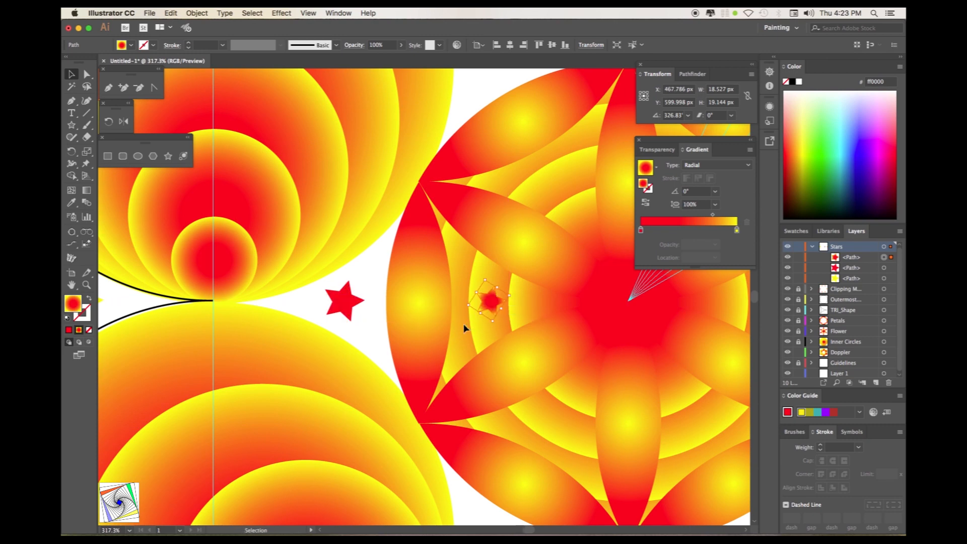
Fill the three-sided TRI_Shape behind the yellow star with the rim petal's red and no stroke.
click(305, 14)
click(322, 406)
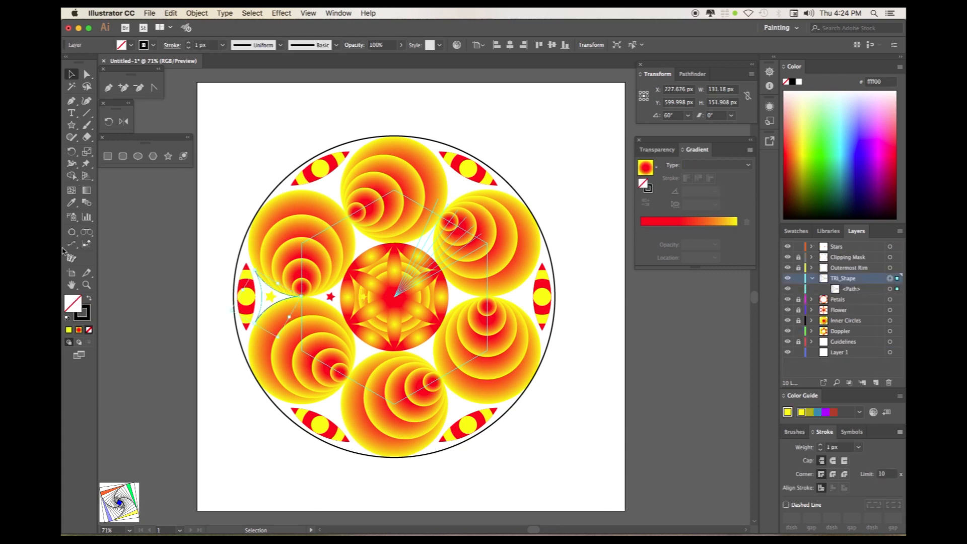
click(74, 206)
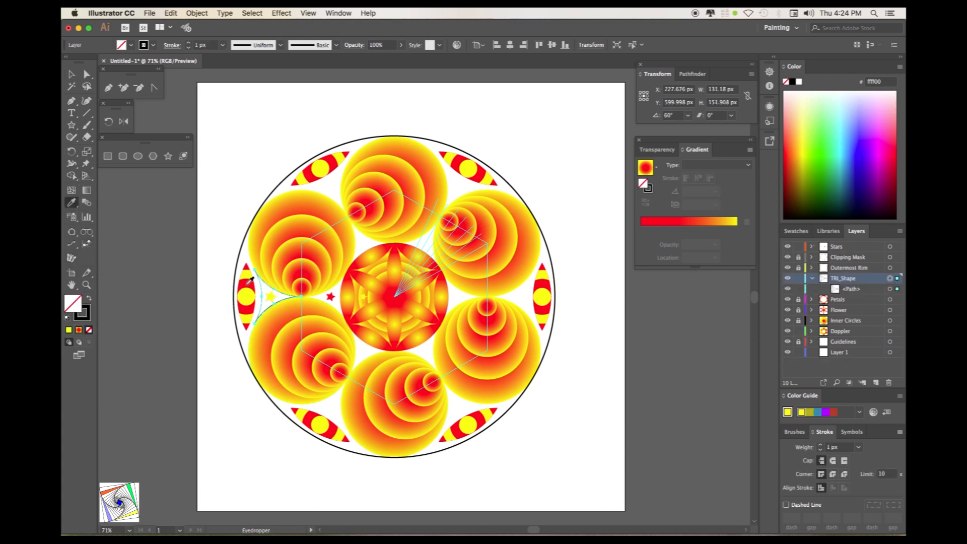
click(249, 280)
click(71, 75)
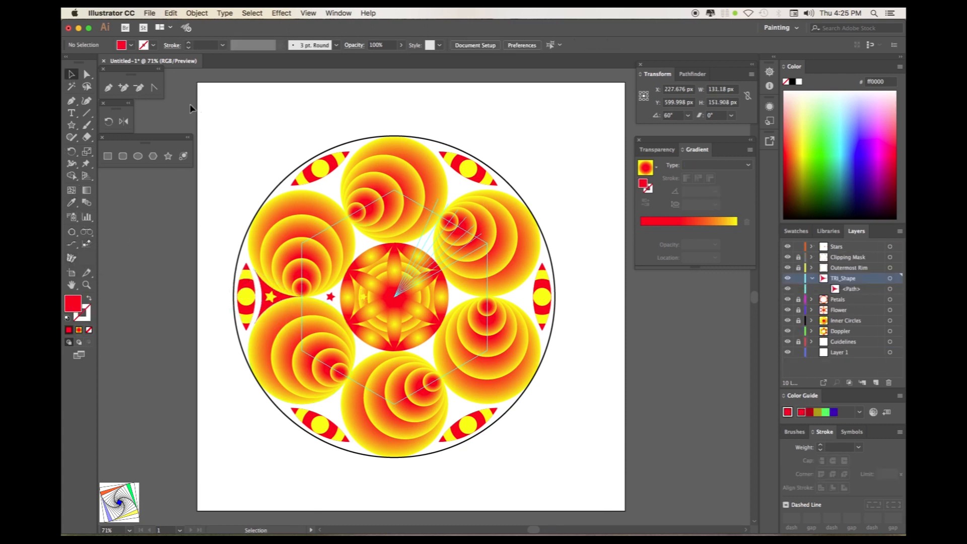
Target the TRI_Shape layer's artwork and move the Stars layer directly above the TRI_Shape layer.
click(890, 279)
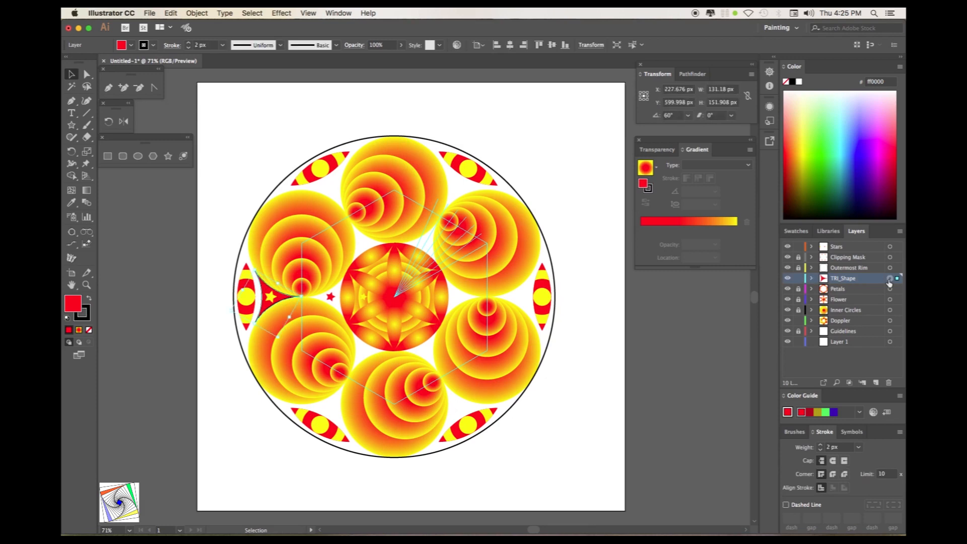
click(858, 249)
drag(856, 251, 864, 276)
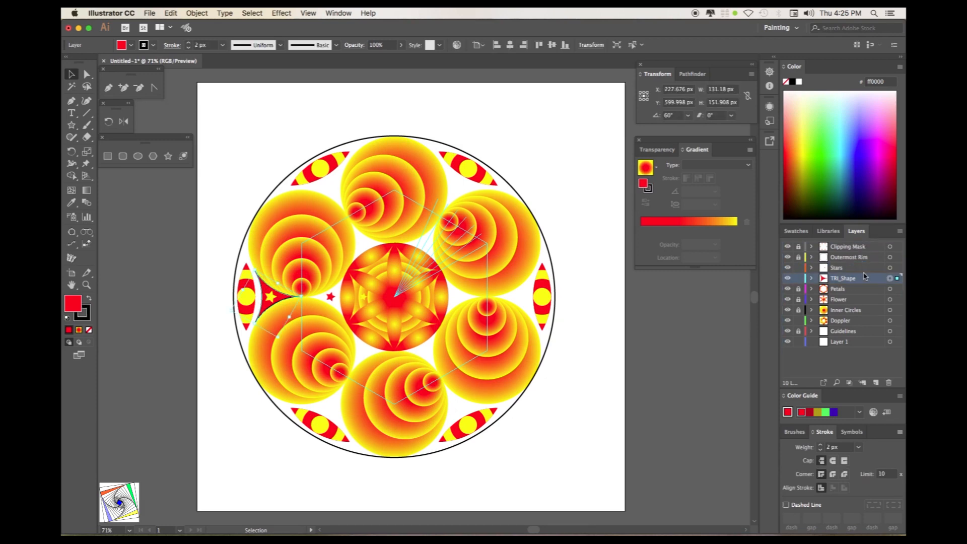
Rotate copies of all stars and the TRI_Shape together by 60° about the pattern's centre, repeating them around the full circle.
shift+click(890, 268)
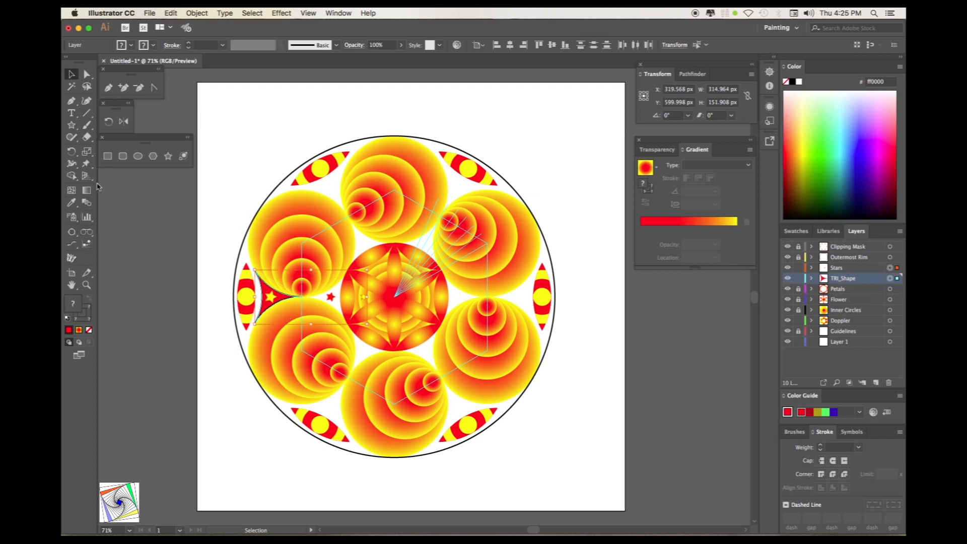
click(108, 122)
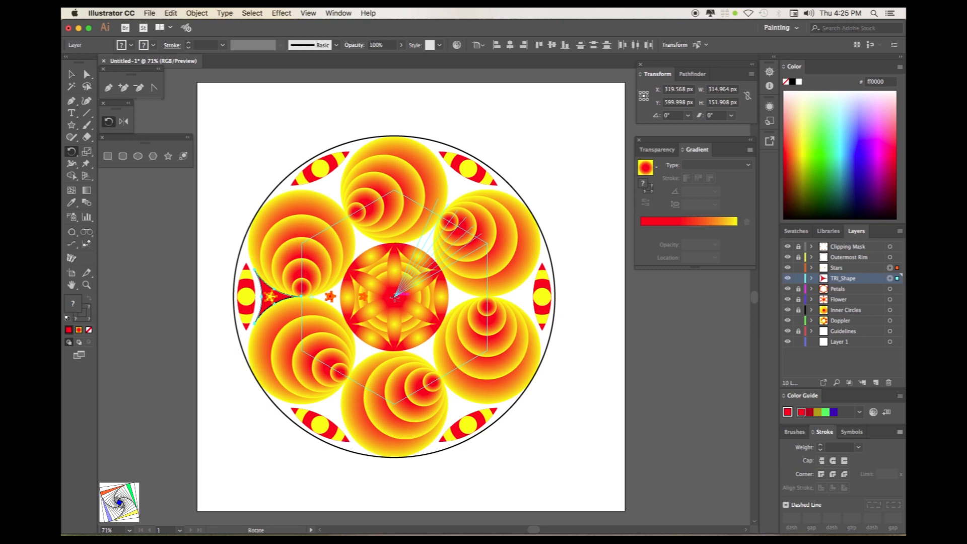
alt+click(395, 297)
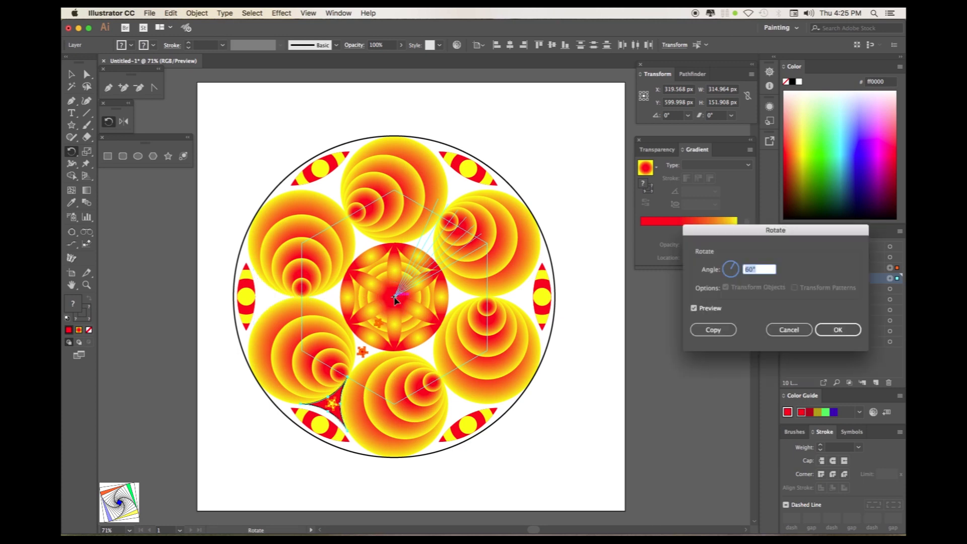
click(719, 329)
key(ctrl+d)
key(ctrl+d)
key(ctrl+d)
key(ctrl+d)
key(ctrl+d)
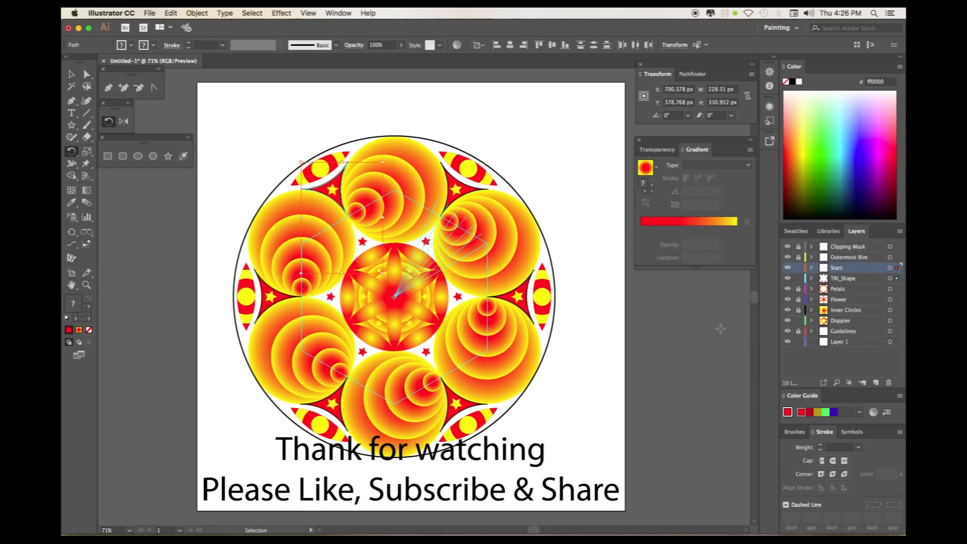
Deselect the artwork and unlock the Guidelines layer.
key(v)
click(272, 156)
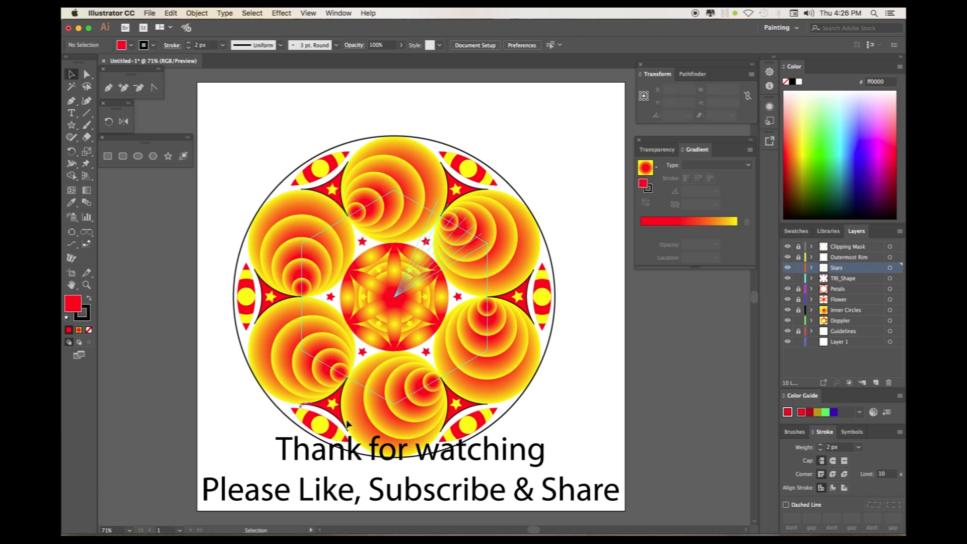
click(798, 332)
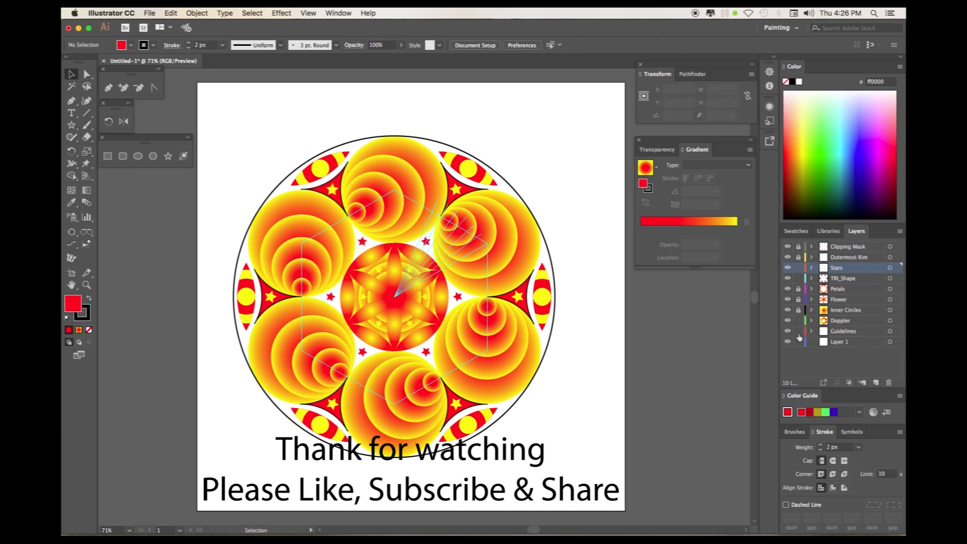